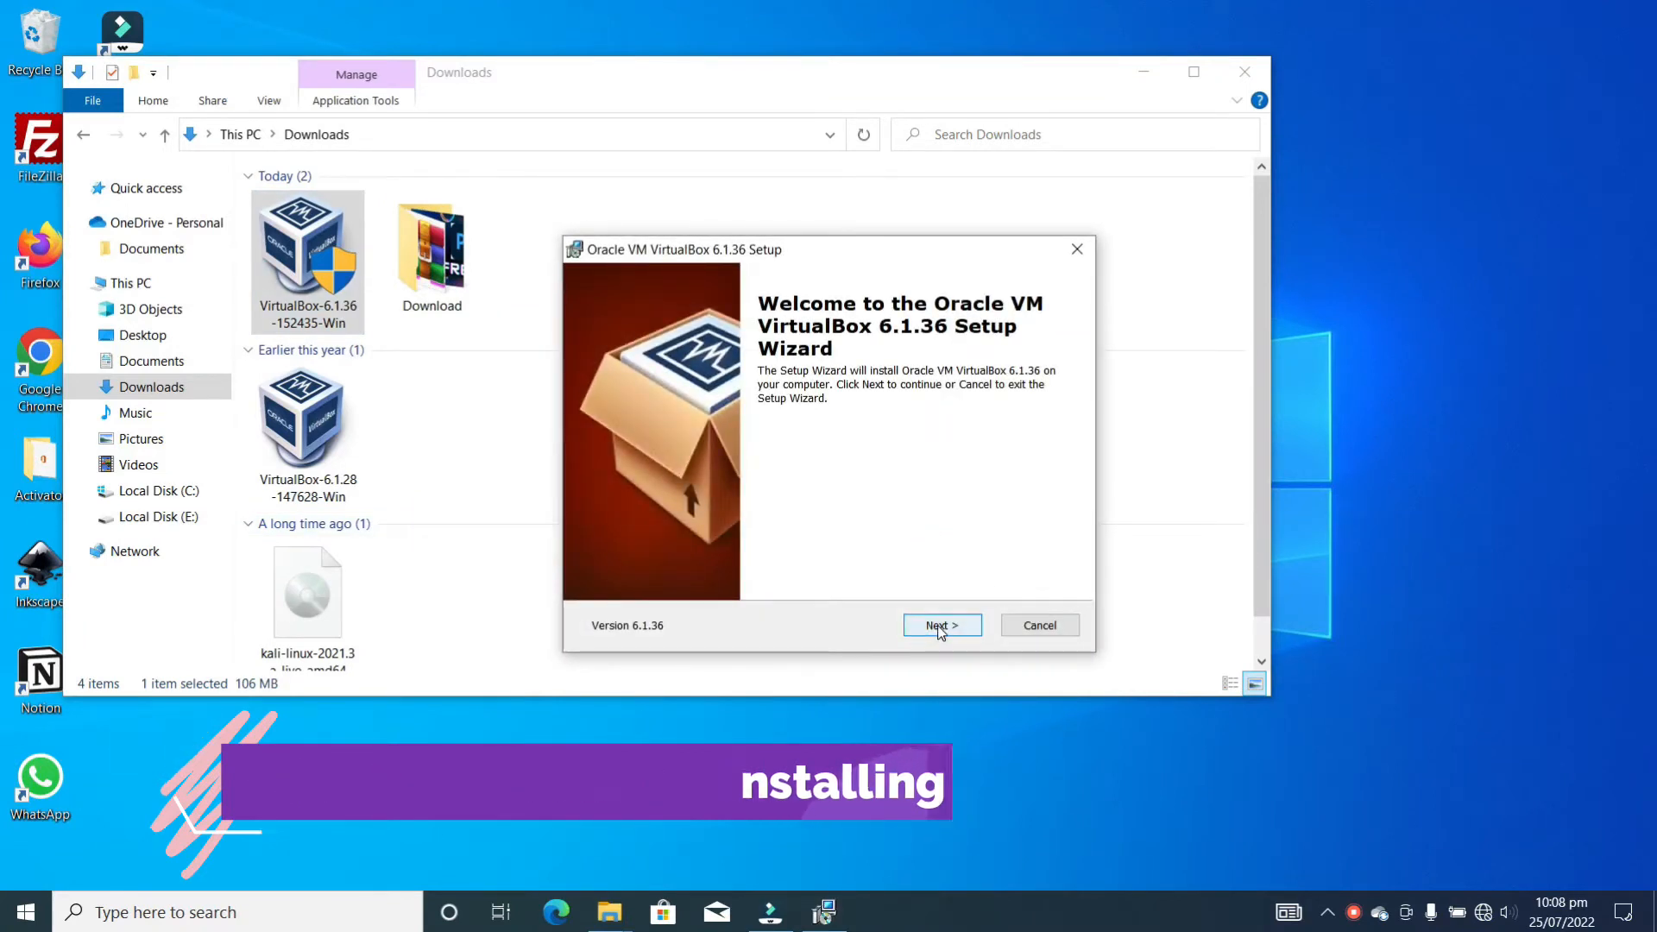
Install VirtualBox 6.1.36 with default components and options, accepting the network interfaces reset warning
left_click(940, 635)
left_click(940, 629)
left_click(940, 629)
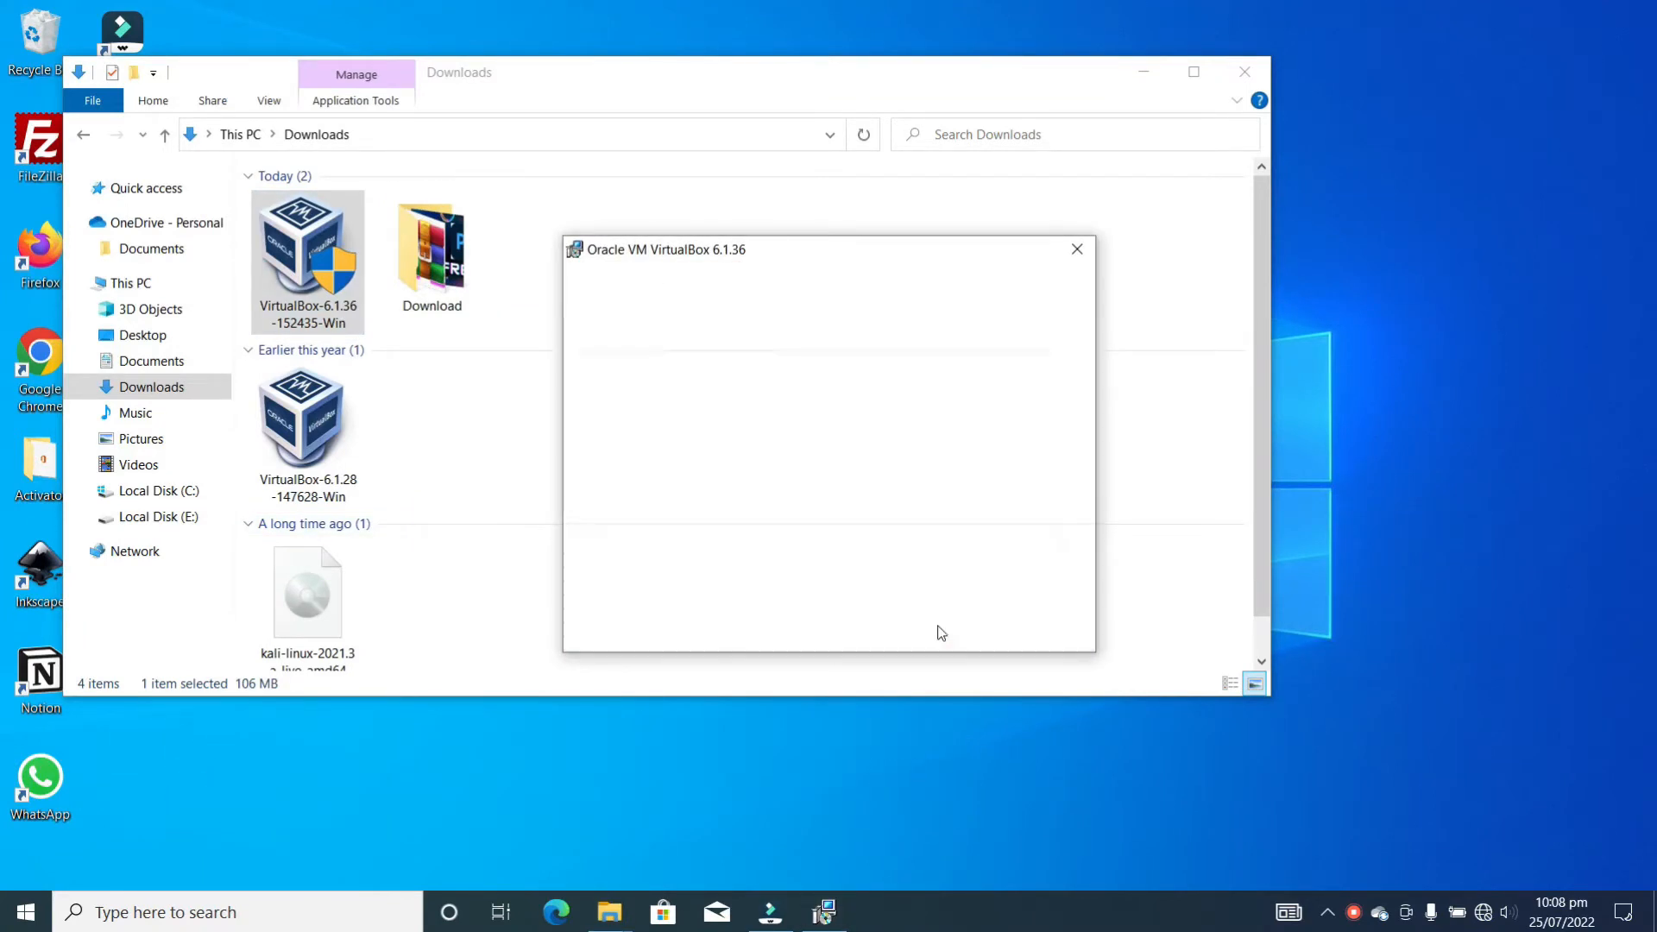
left_click(940, 629)
left_click(941, 626)
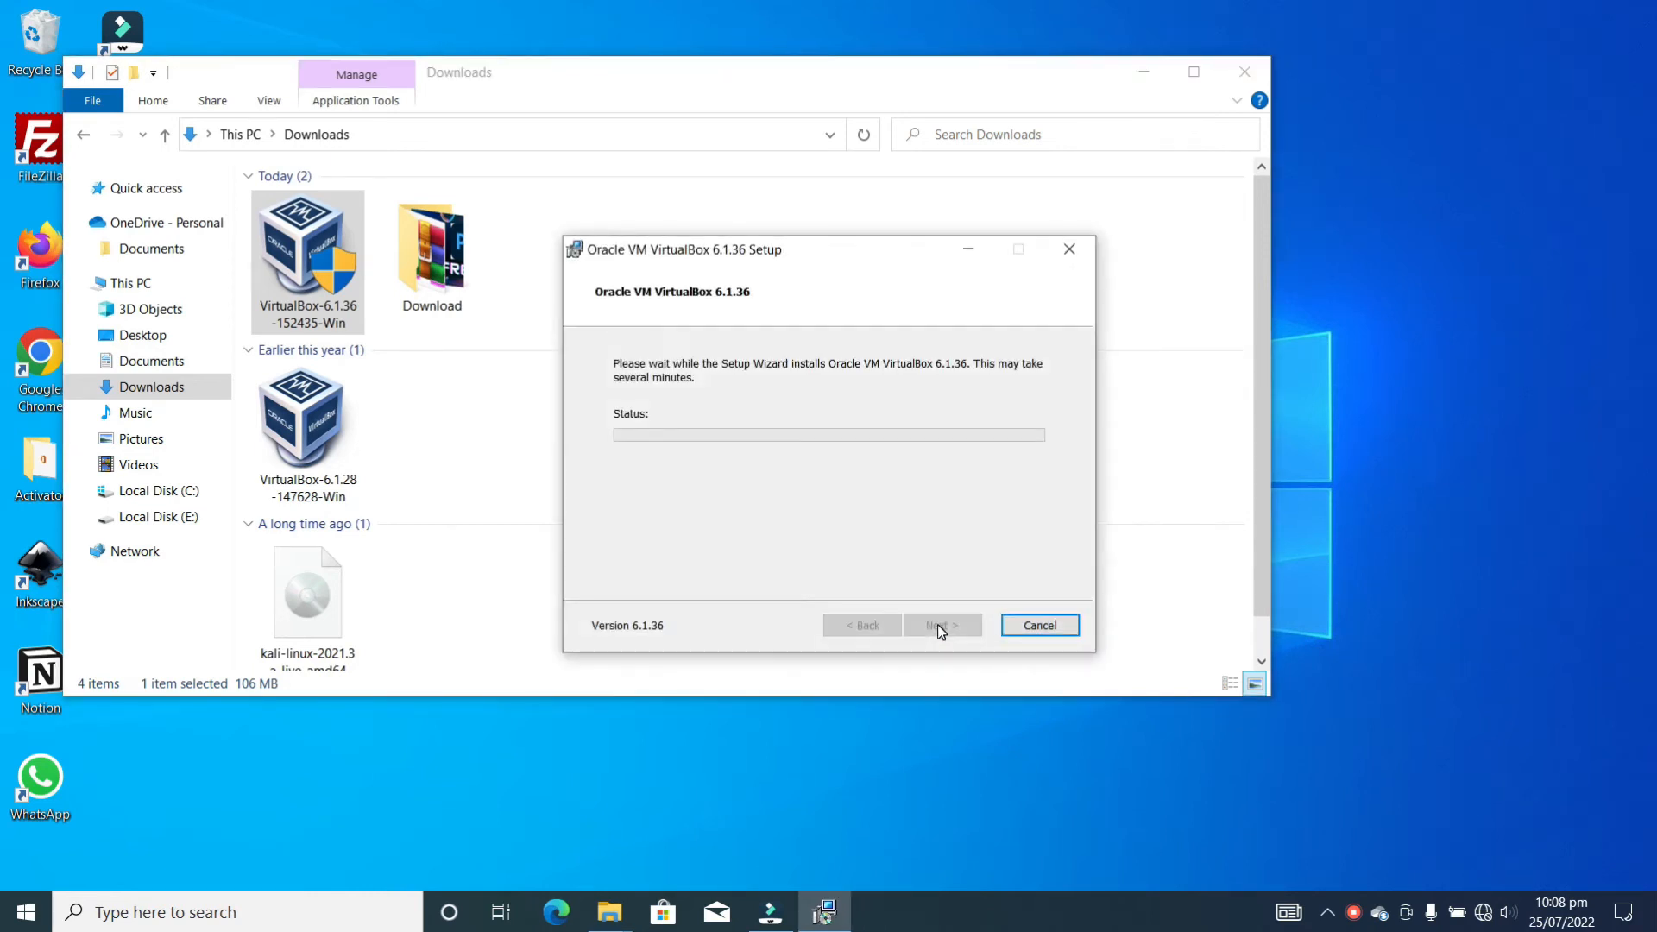
Move the Downloads window up and right, then bring the installation progress window back to front
left_click(766, 62)
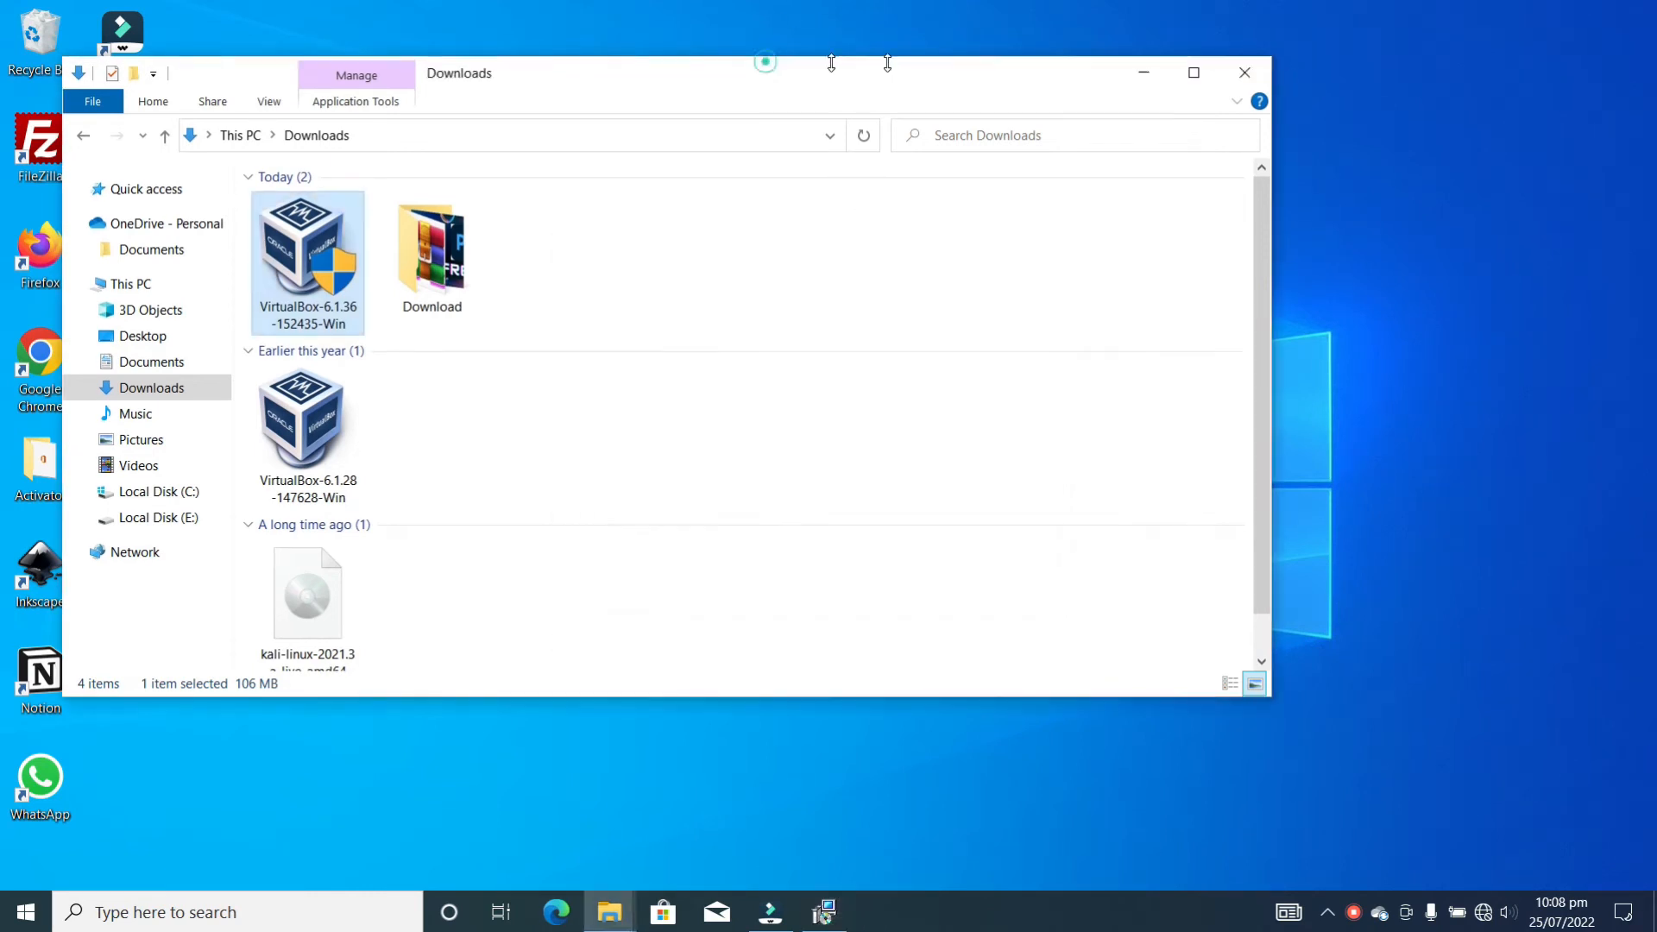
left_click_drag(916, 74, 1174, 63)
left_click(825, 912)
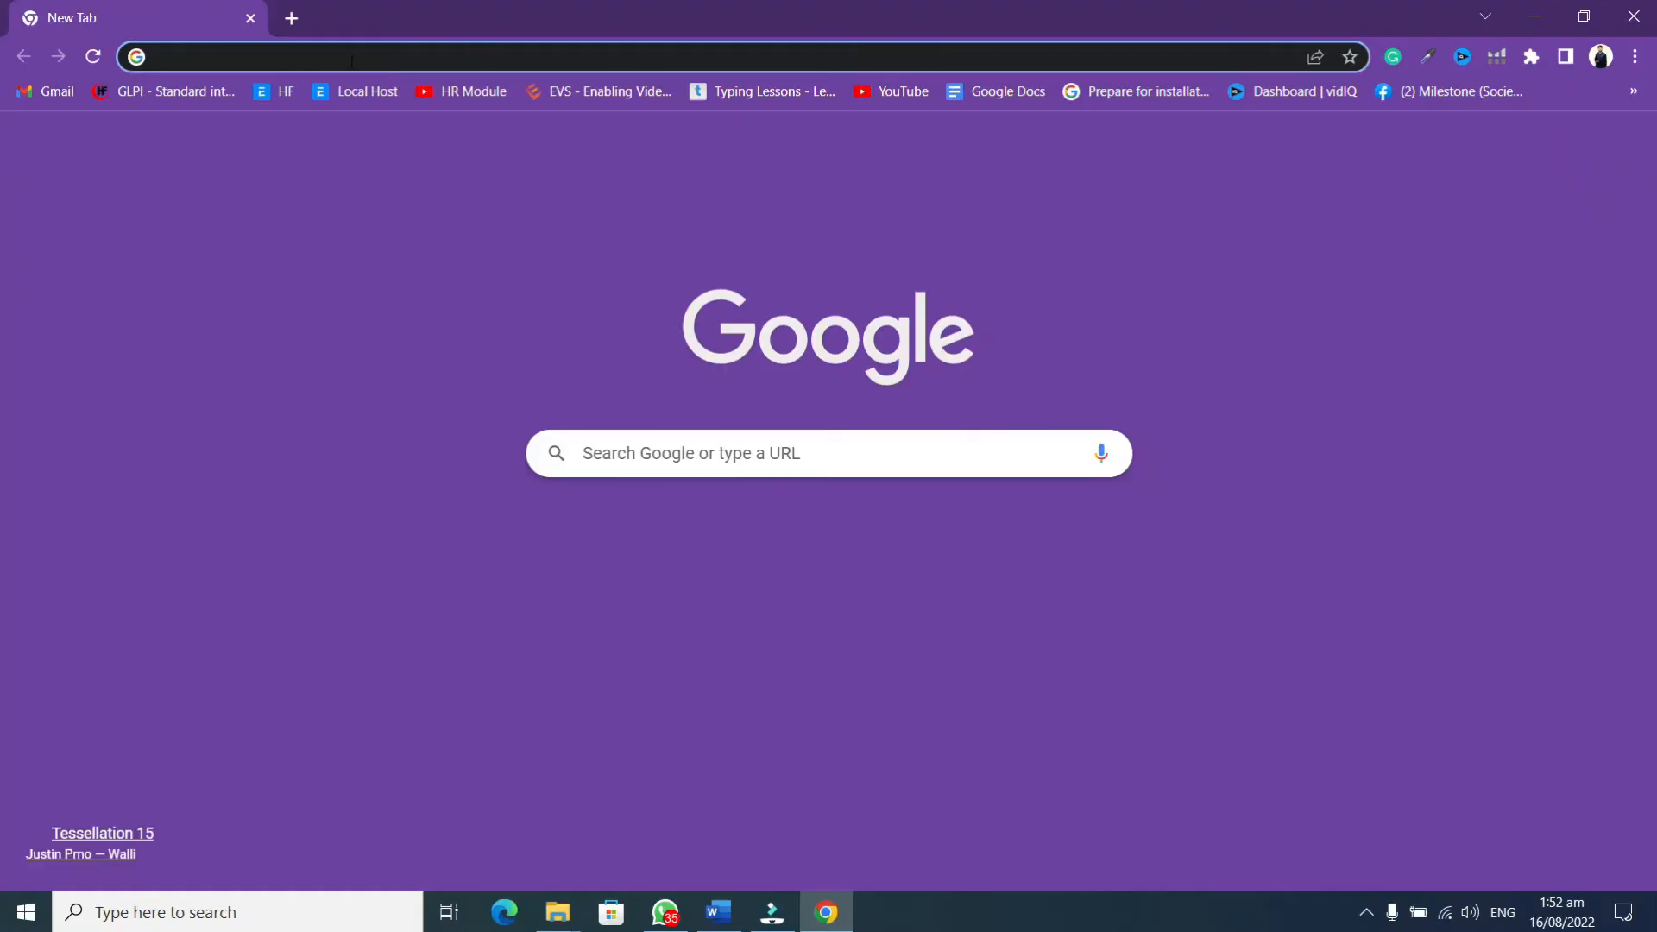
Search Google for 'ubuntu download' and scroll through the results
left_click(352, 59)
type("Ubuntu")
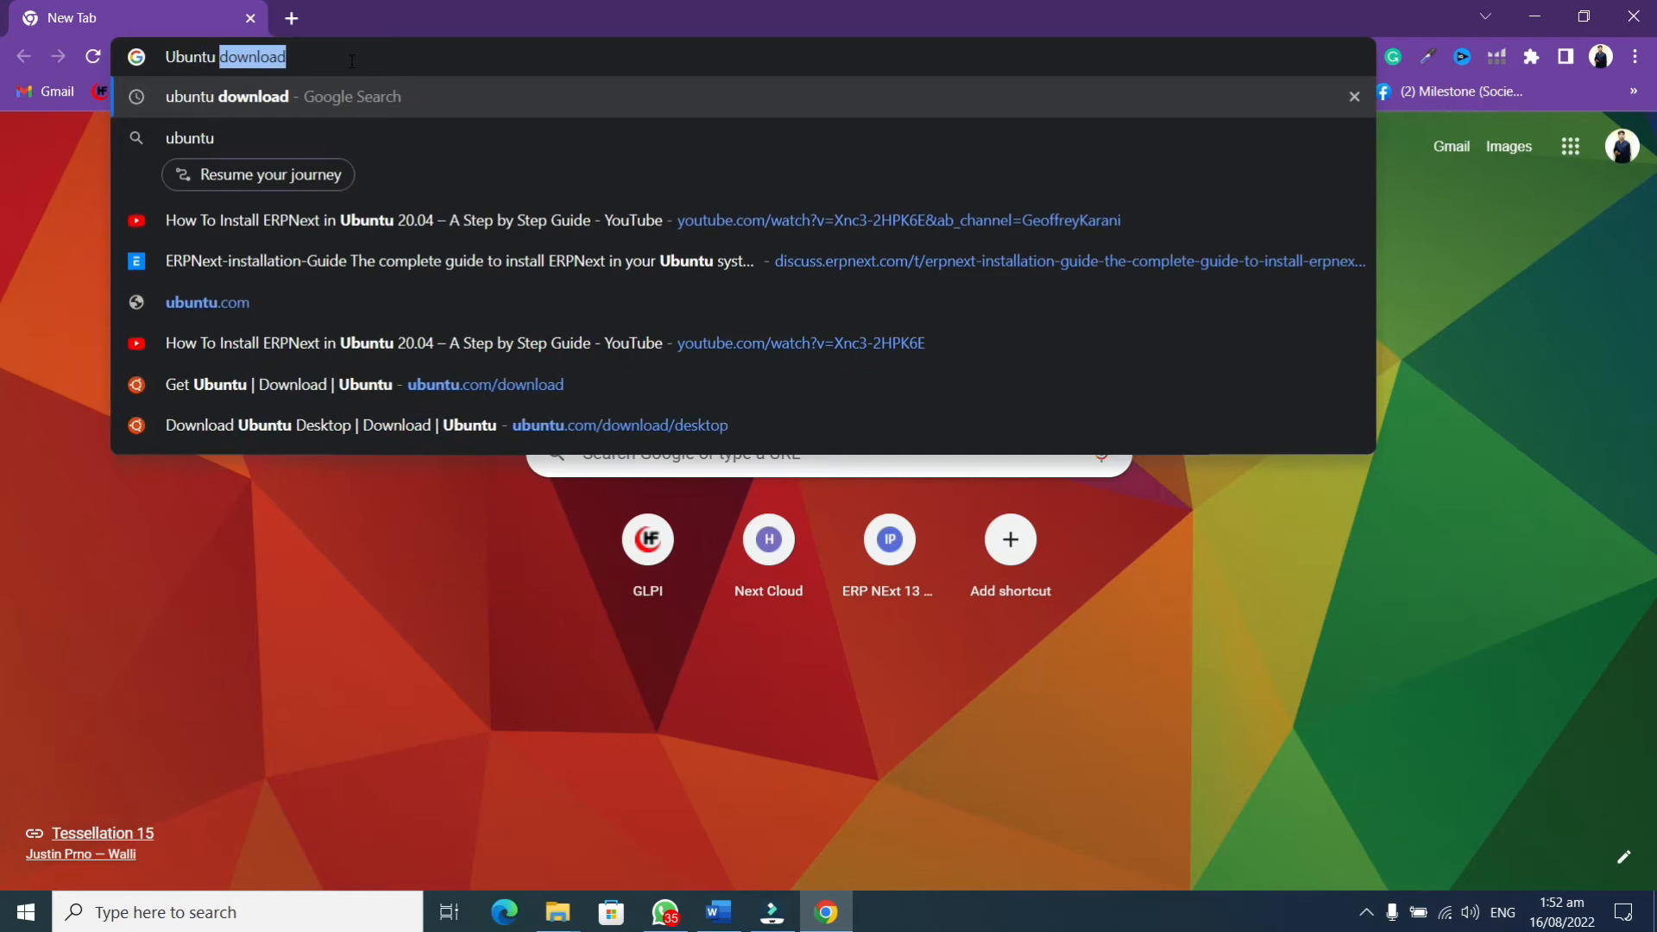
key("Return")
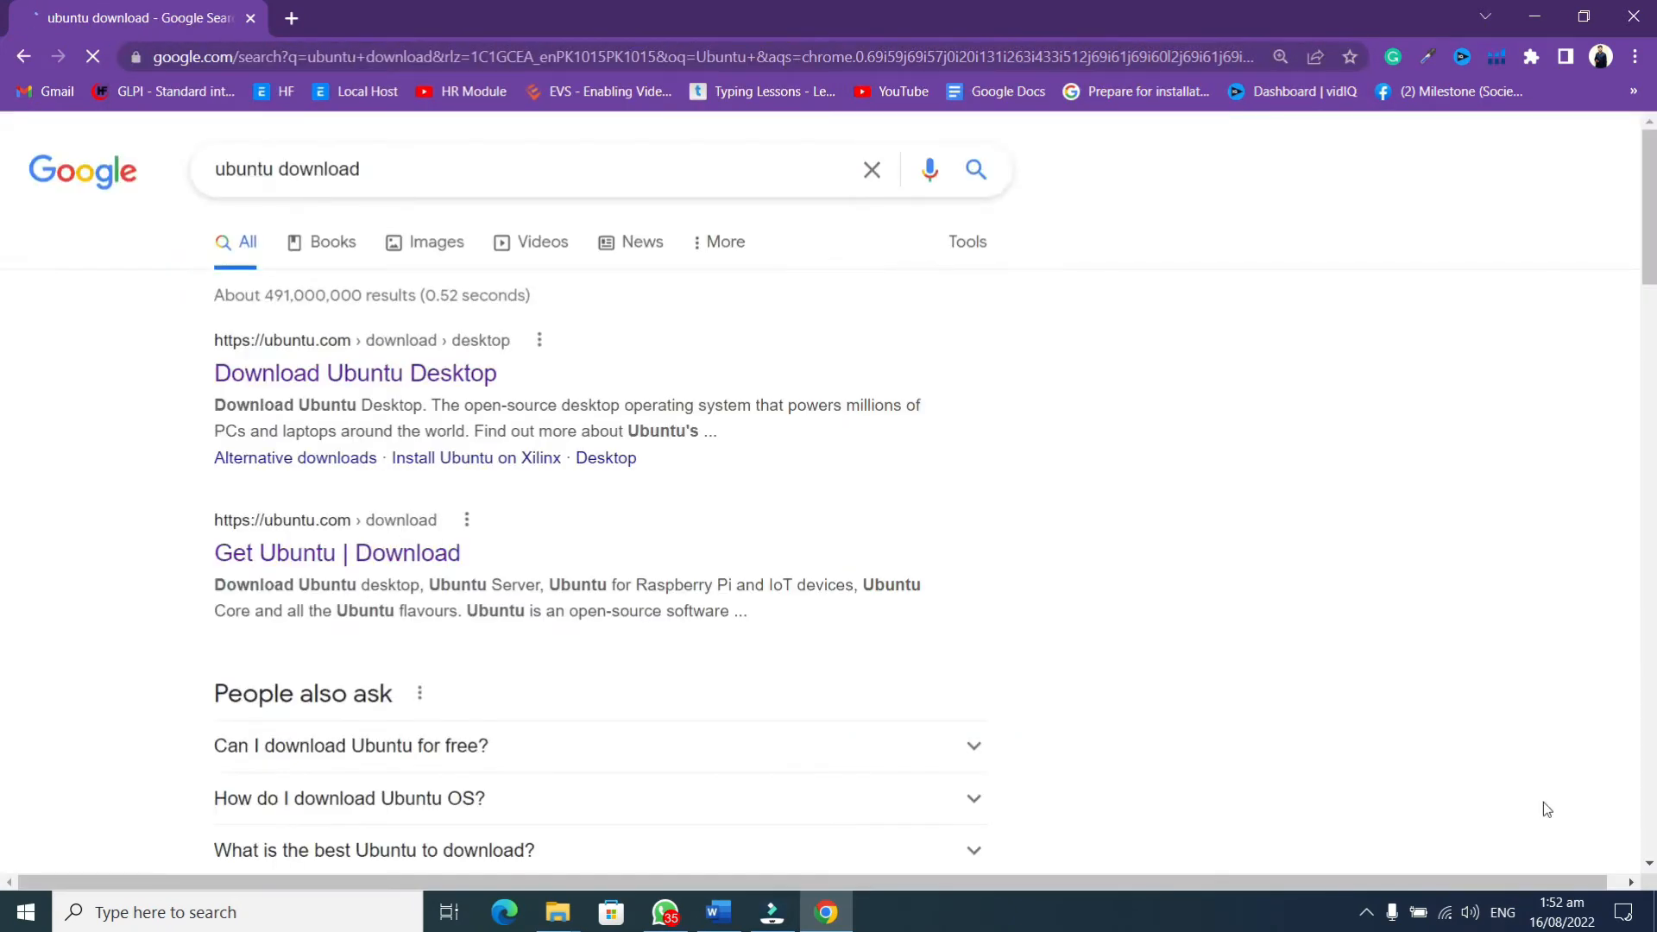
triple_click(439, 173)
scroll(551, 368, "down", 6)
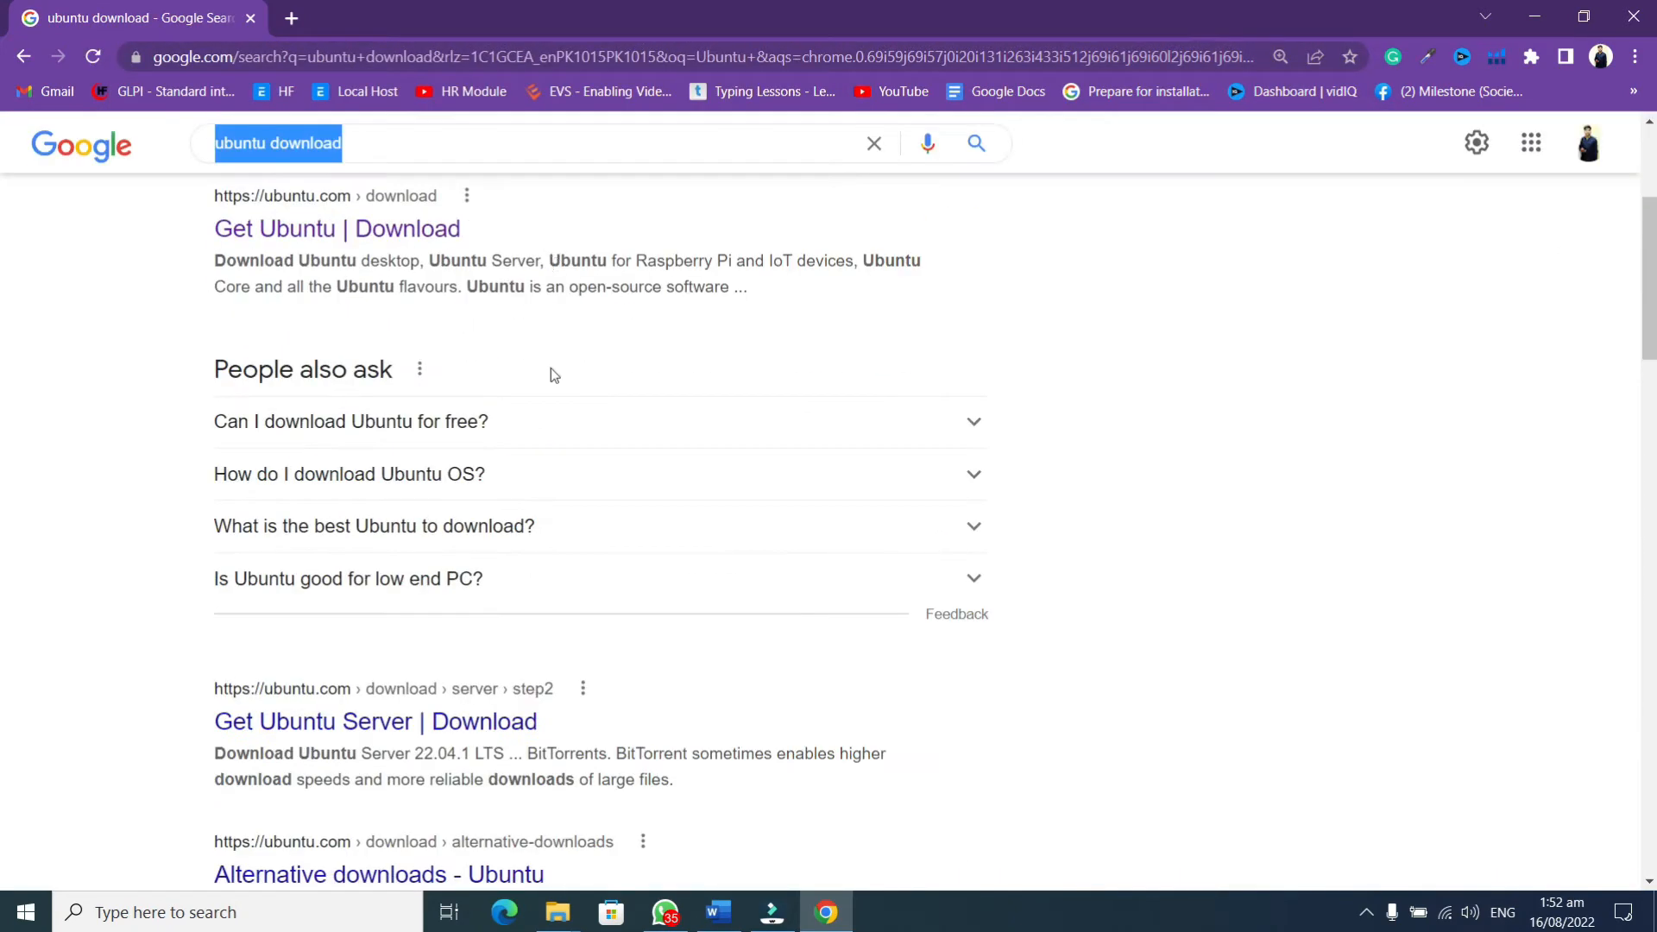
scroll(649, 591, "down", 1)
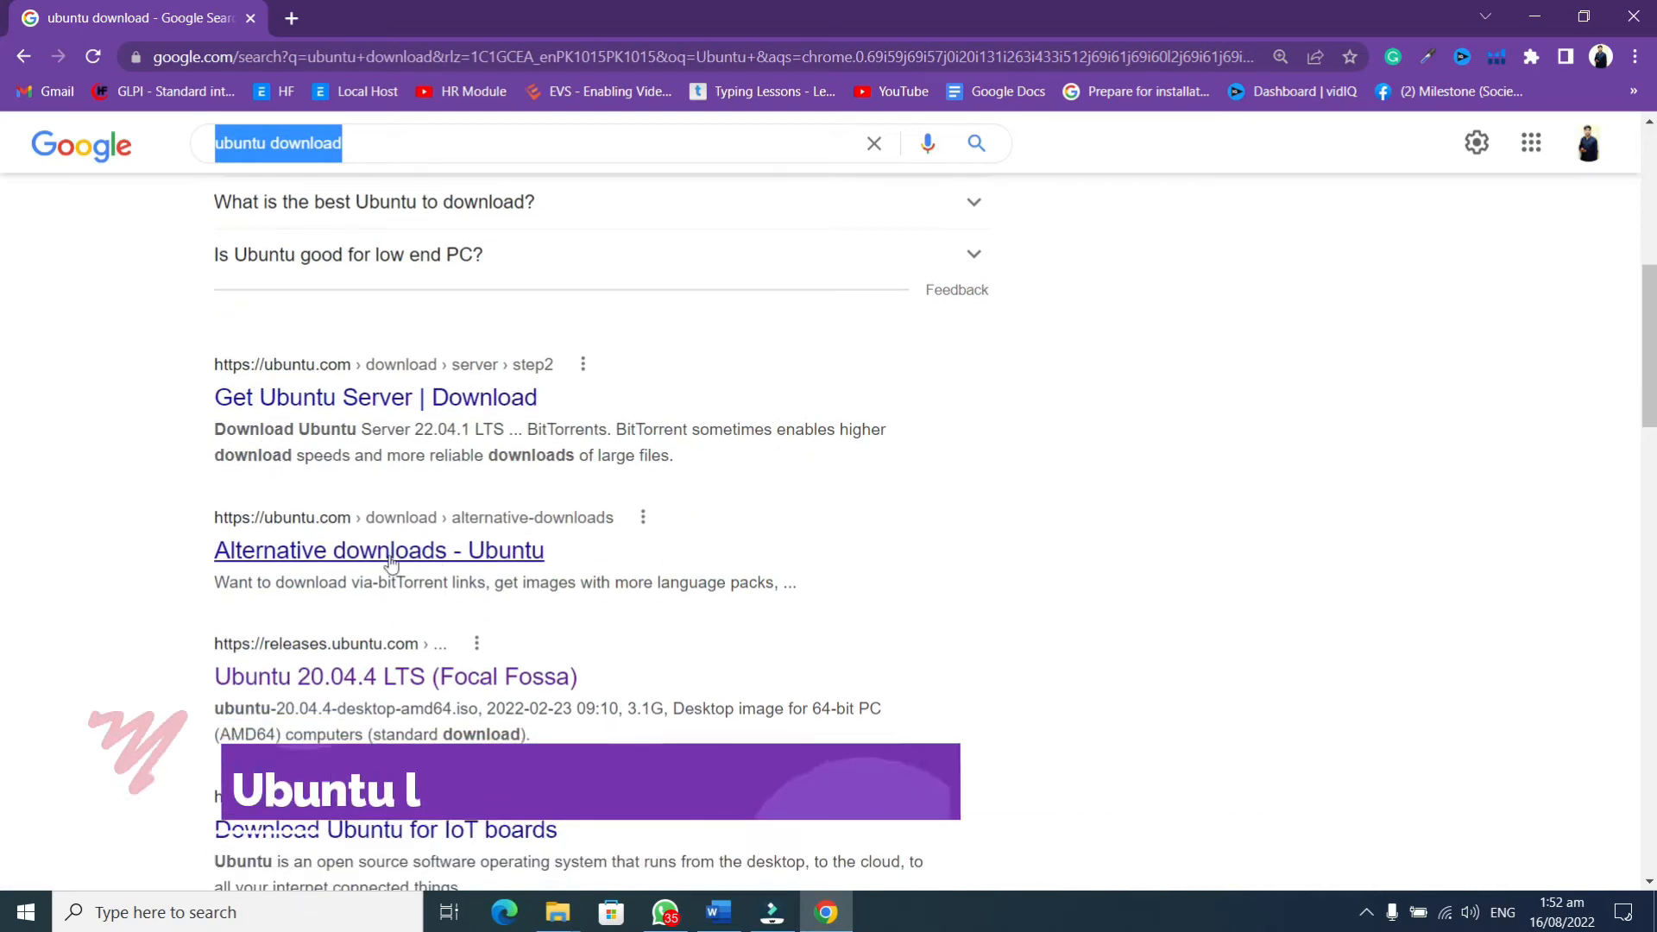
scroll(649, 591, "down", 1)
left_click_drag(647, 572, 343, 569)
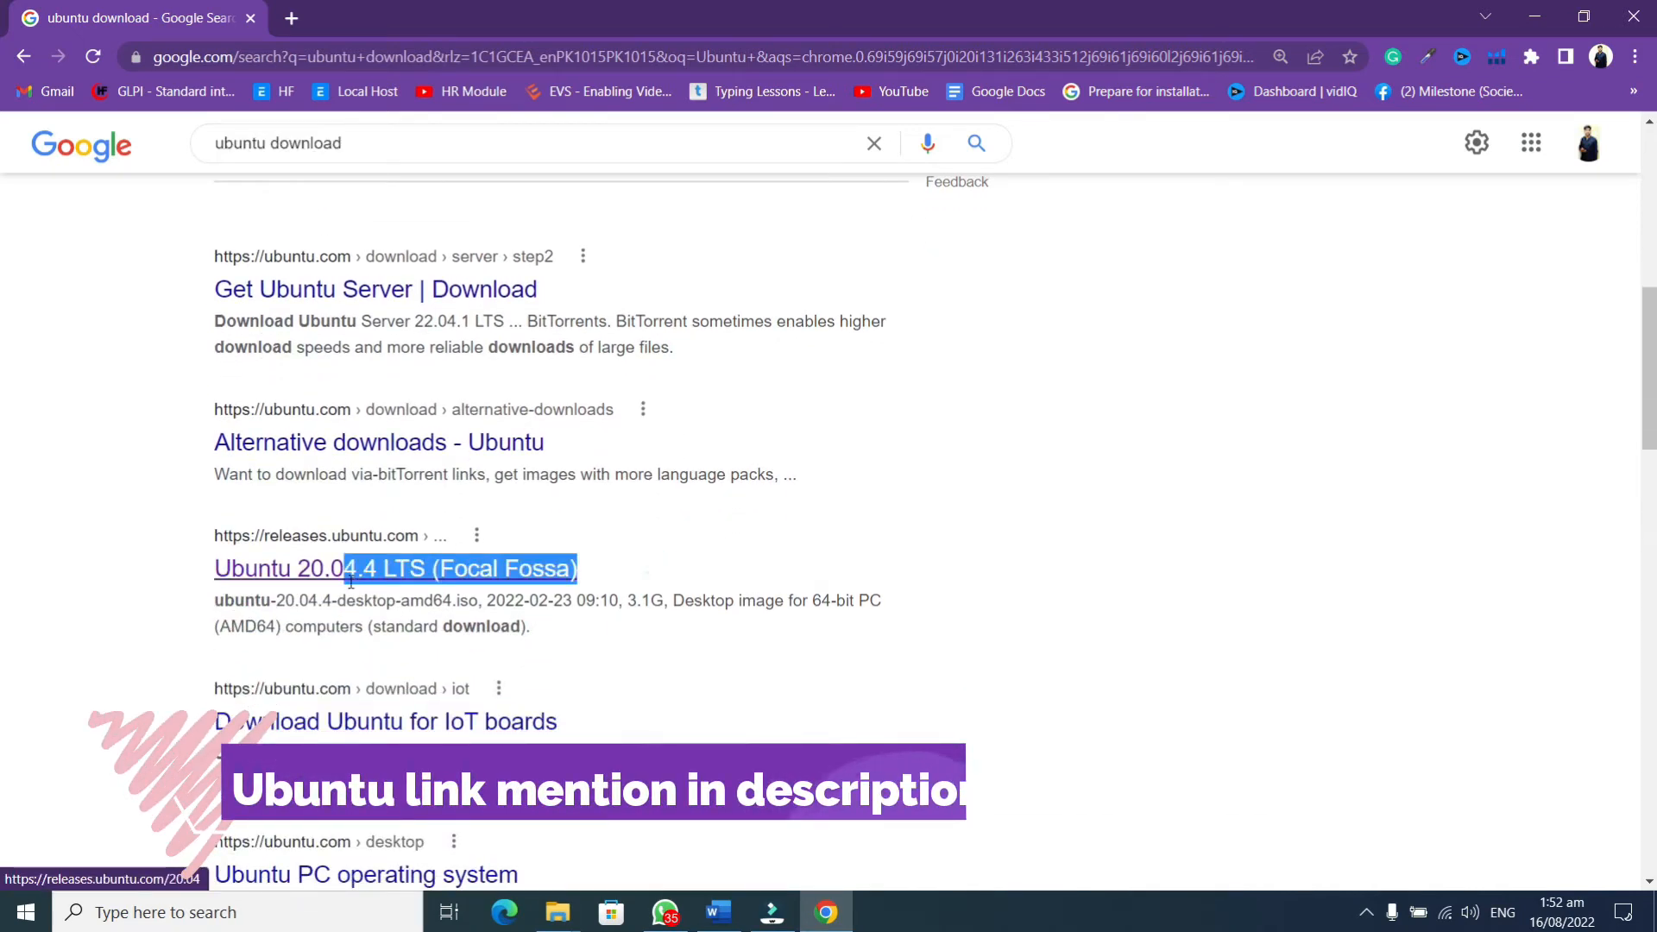
scroll(1065, 610, "down", 2)
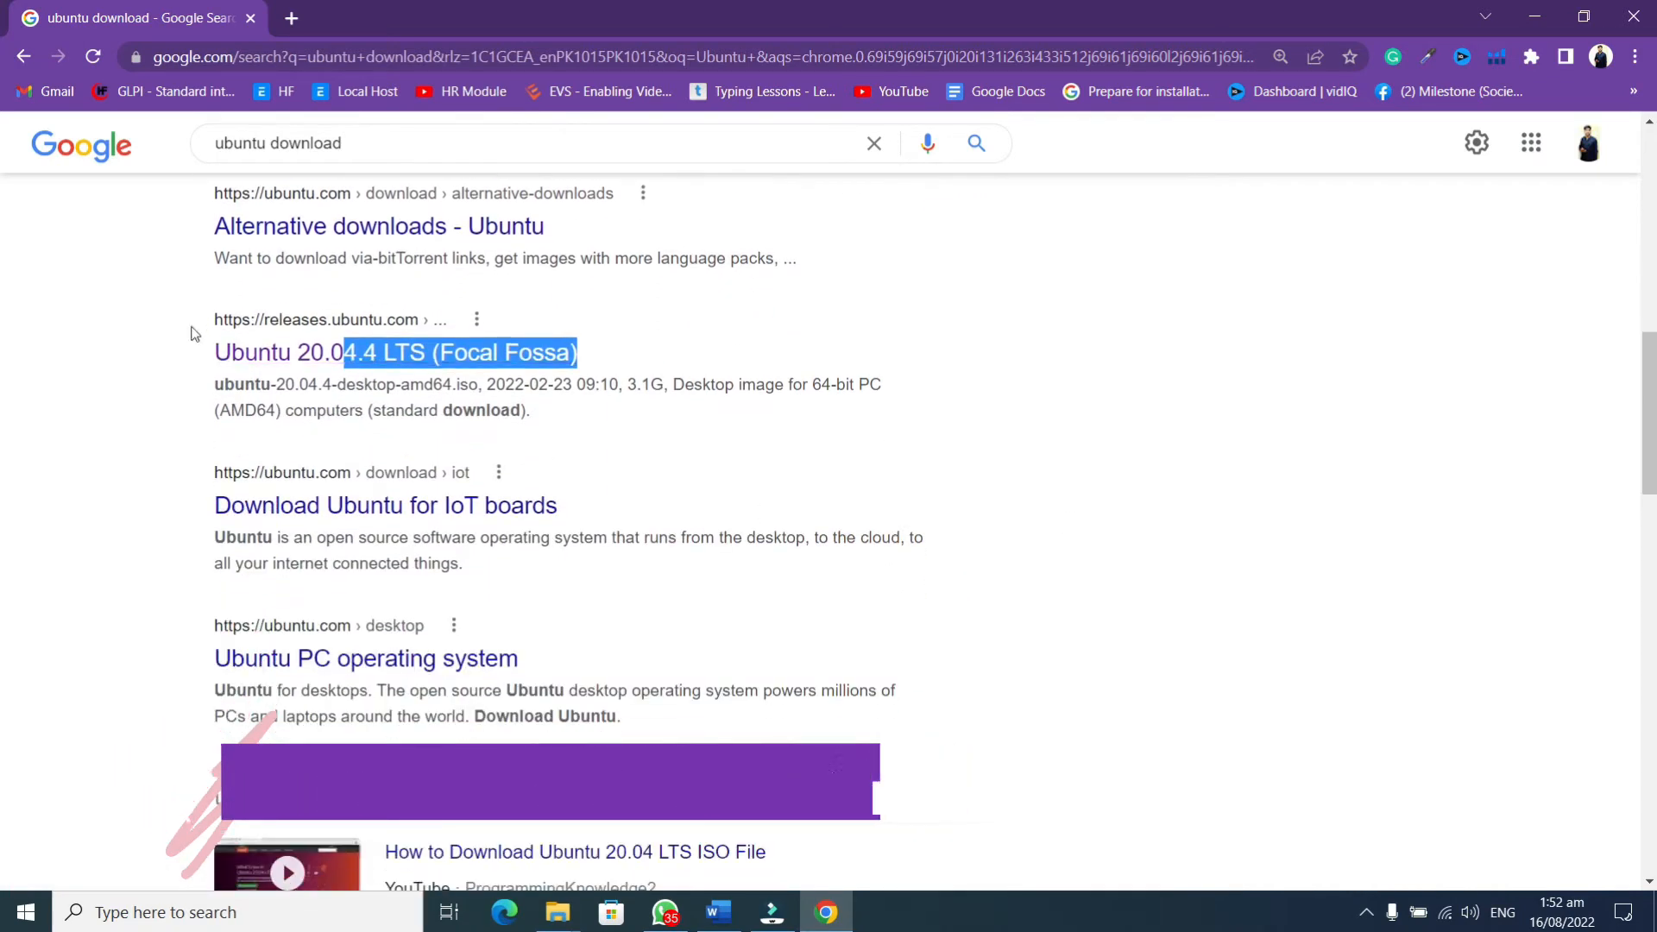
Open the Ubuntu 20.04.4 LTS release page and download the 64-bit PC (AMD64) desktop image
left_click(269, 354)
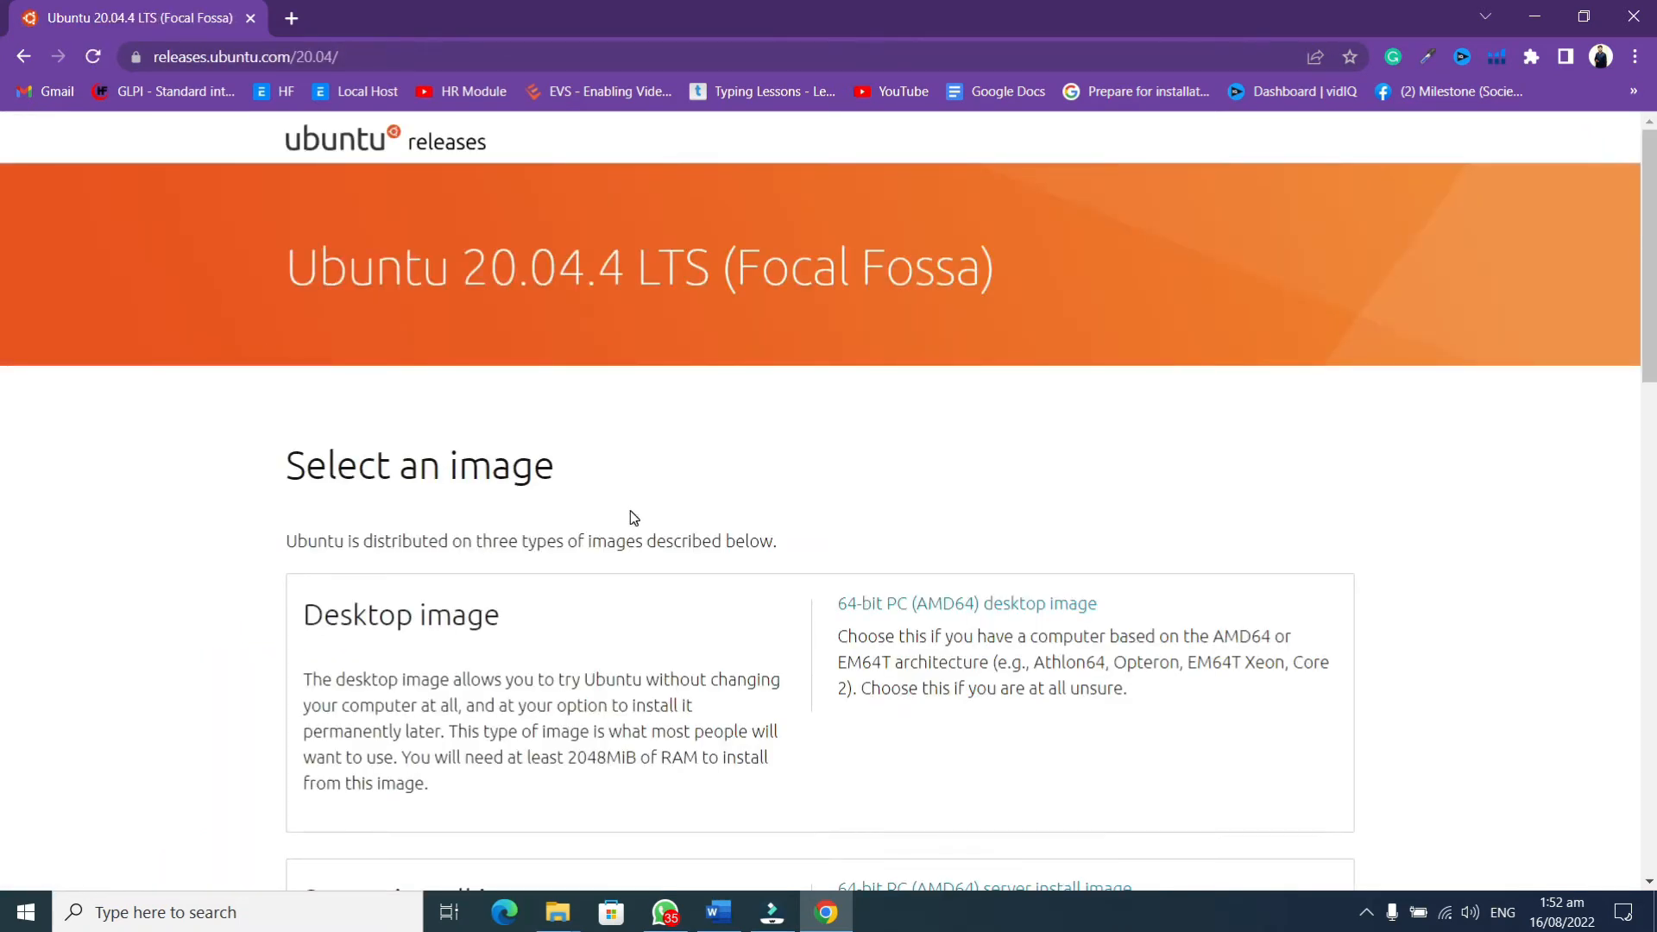
scroll(634, 518, "down", 3)
left_click_drag(308, 285, 832, 280)
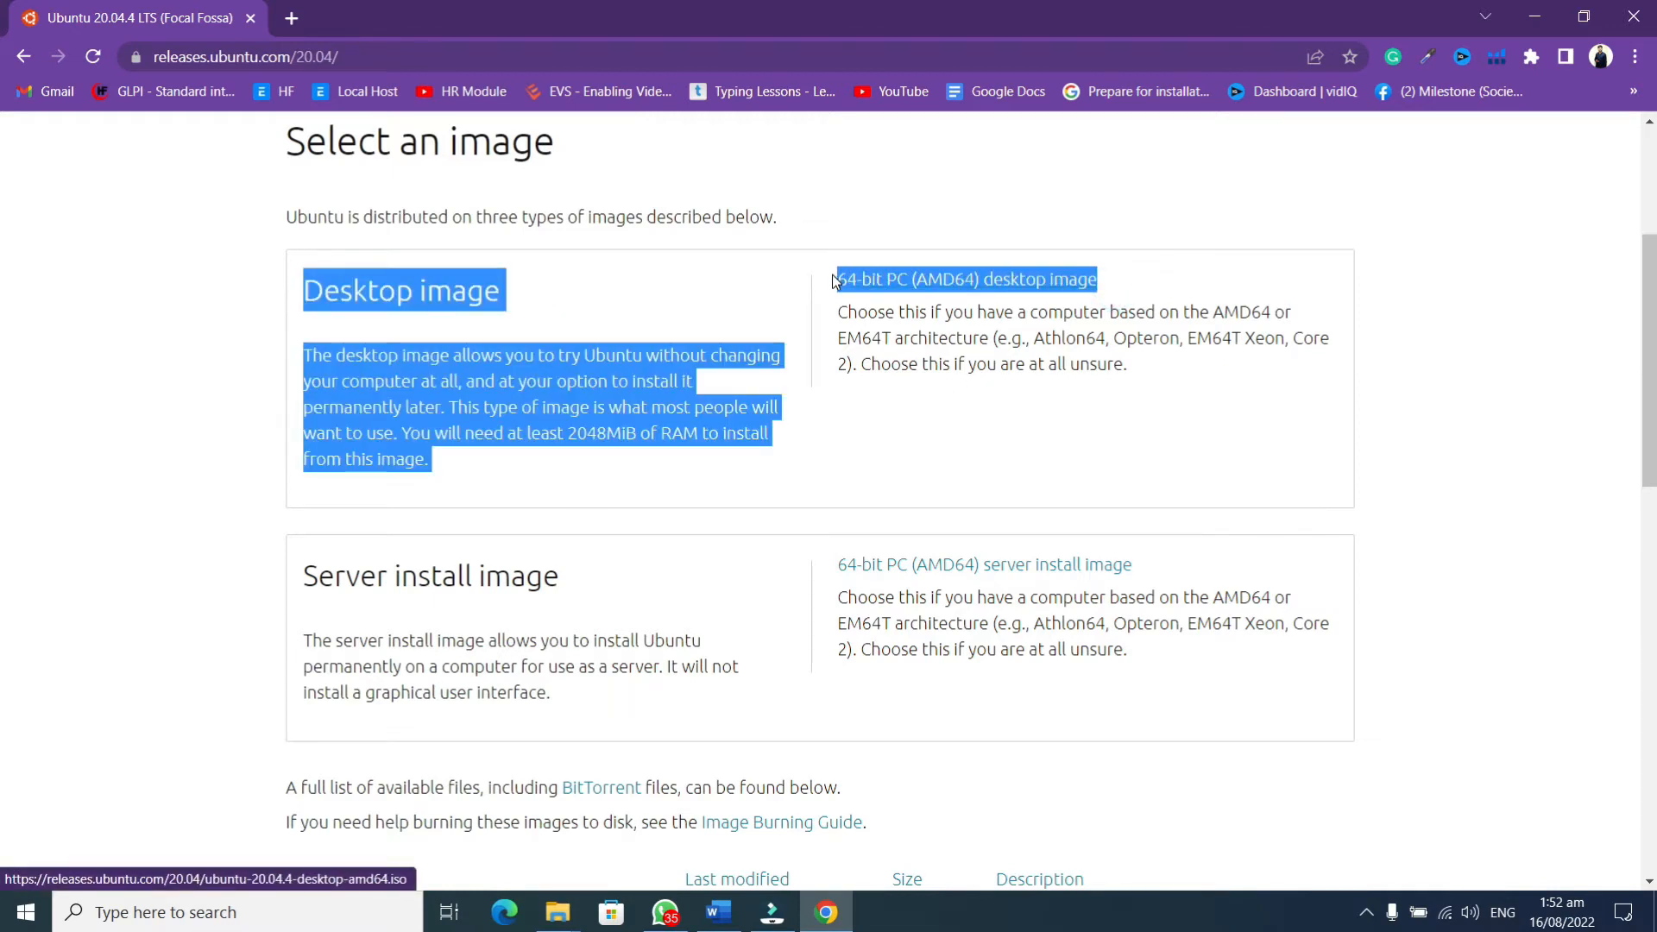
left_click(887, 291)
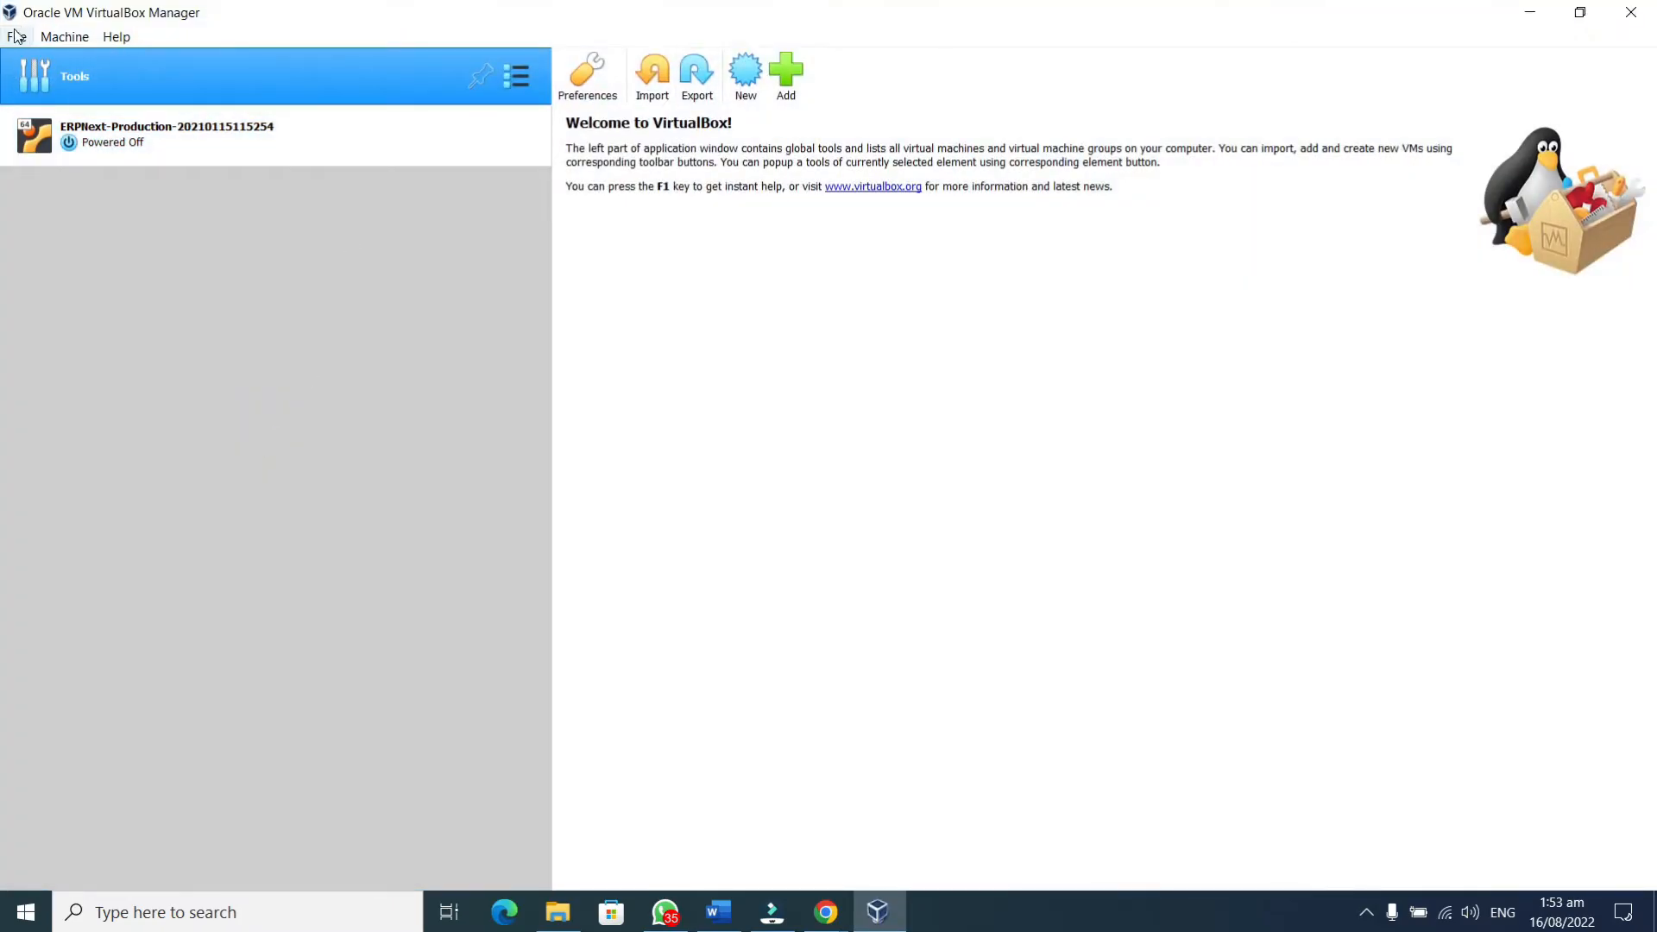
Start a new virtual machine named 'Ubuntu' of type Linux, Ubuntu (64-bit)
left_click(740, 89)
left_click(800, 456)
type("U")
type("nb")
key("BackSpace")
key("BackSpace")
type("buntu")
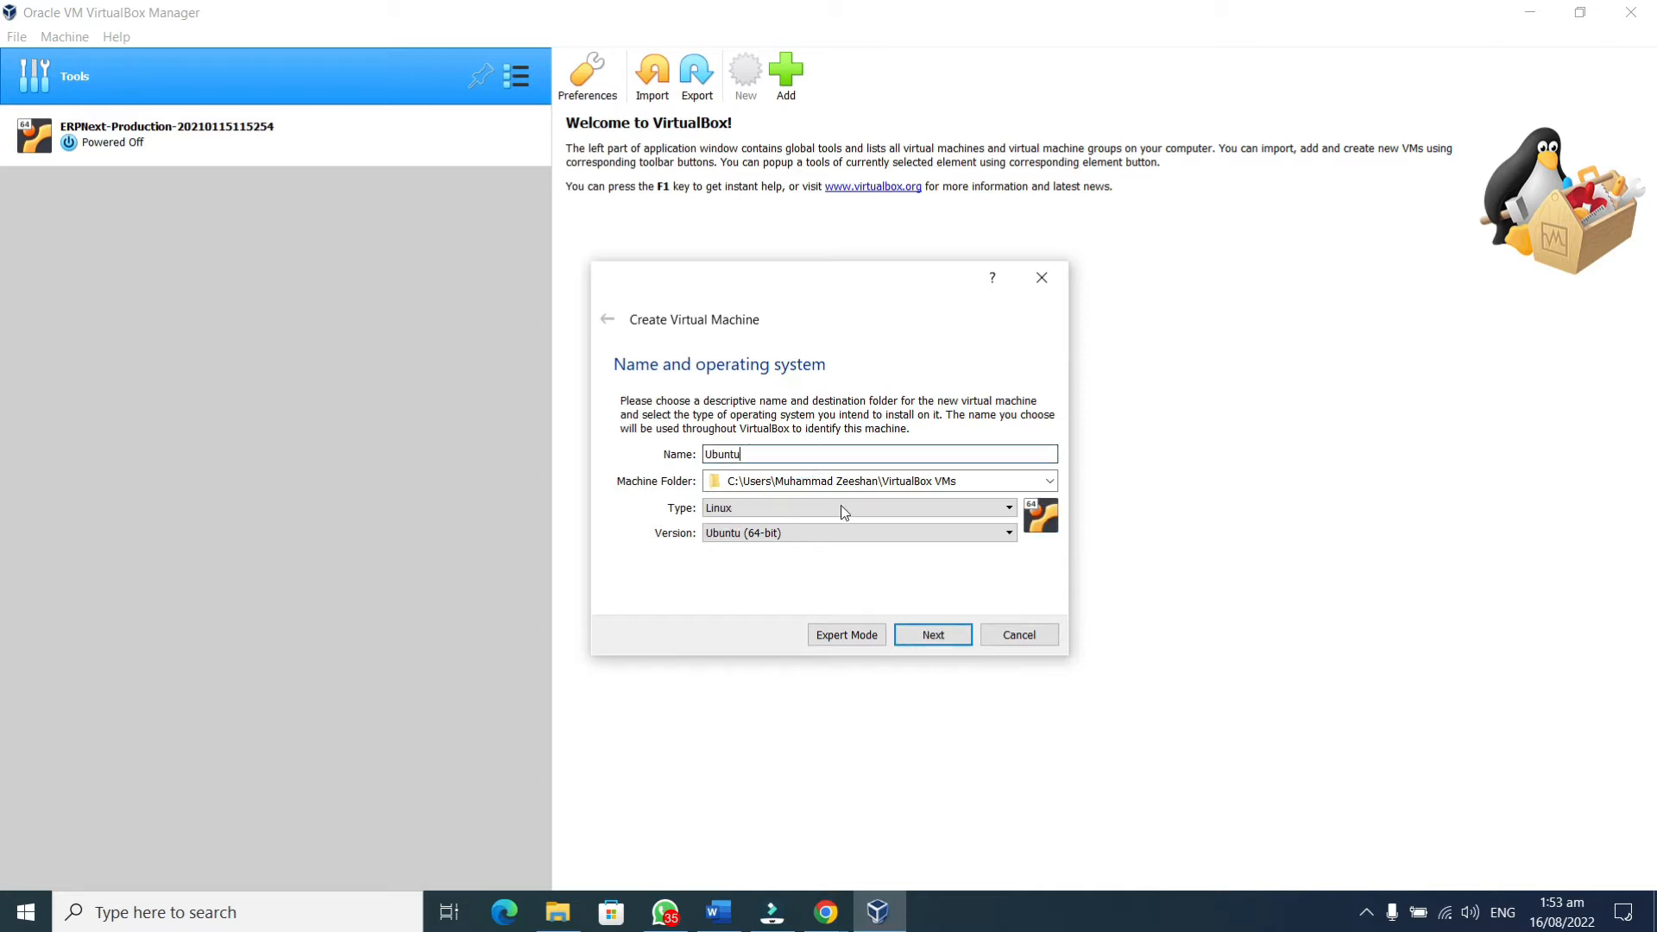
Raise the VM memory to 2693 MB and choose to create a new virtual hard disk
left_click(924, 642)
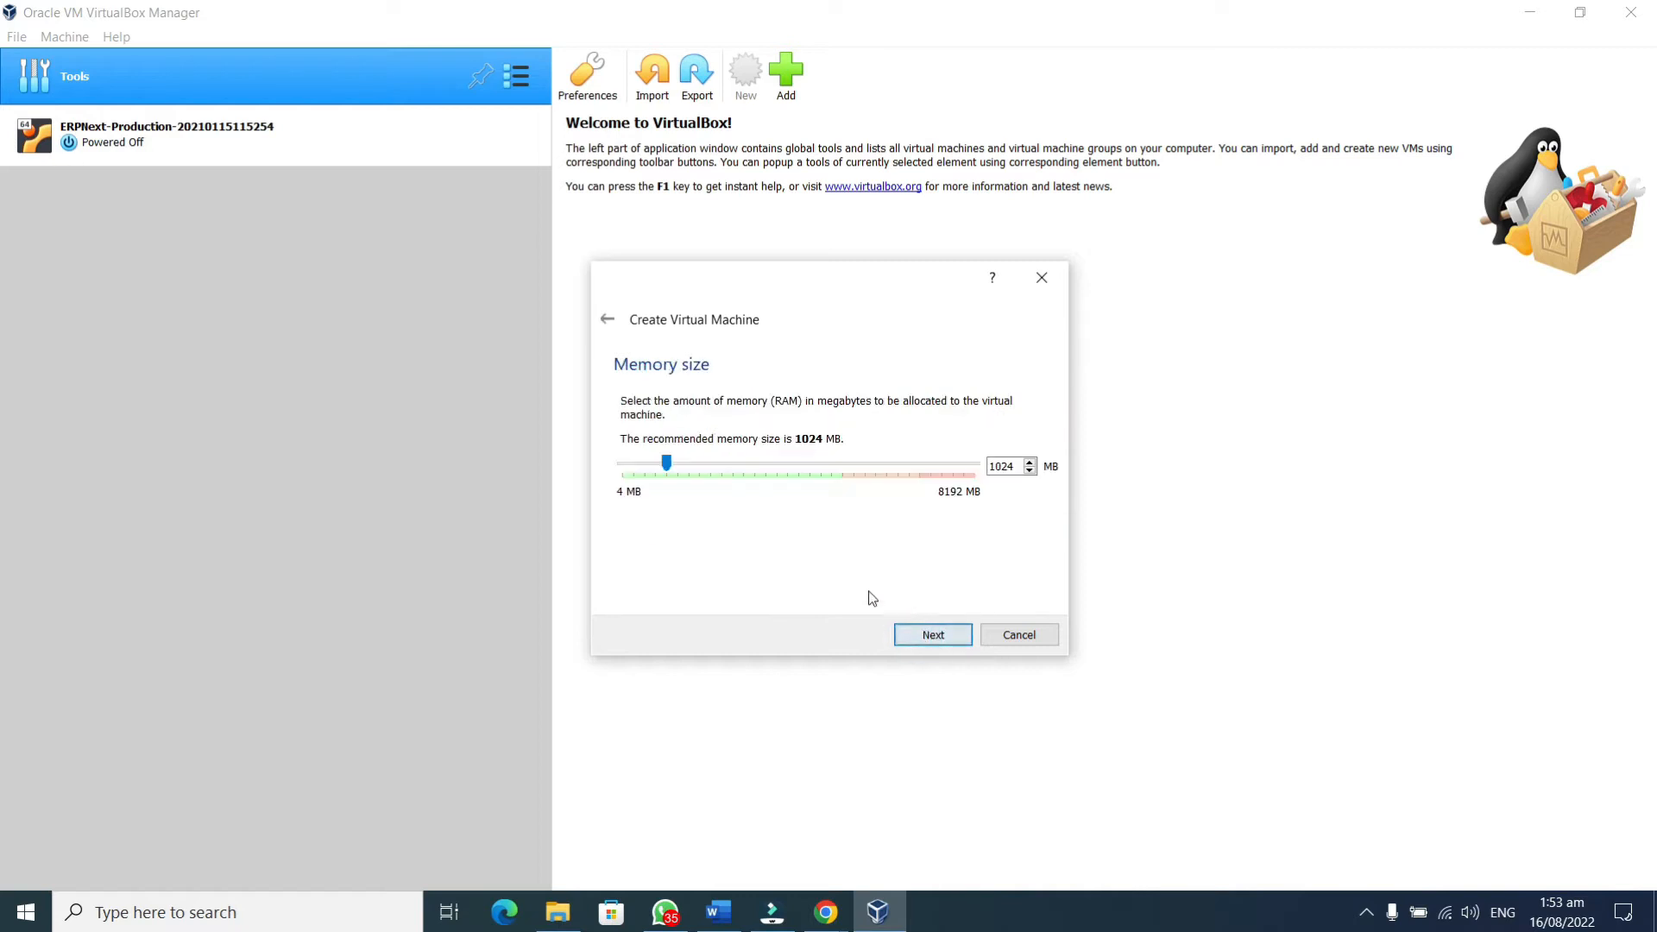
left_click_drag(668, 465, 738, 460)
left_click(944, 634)
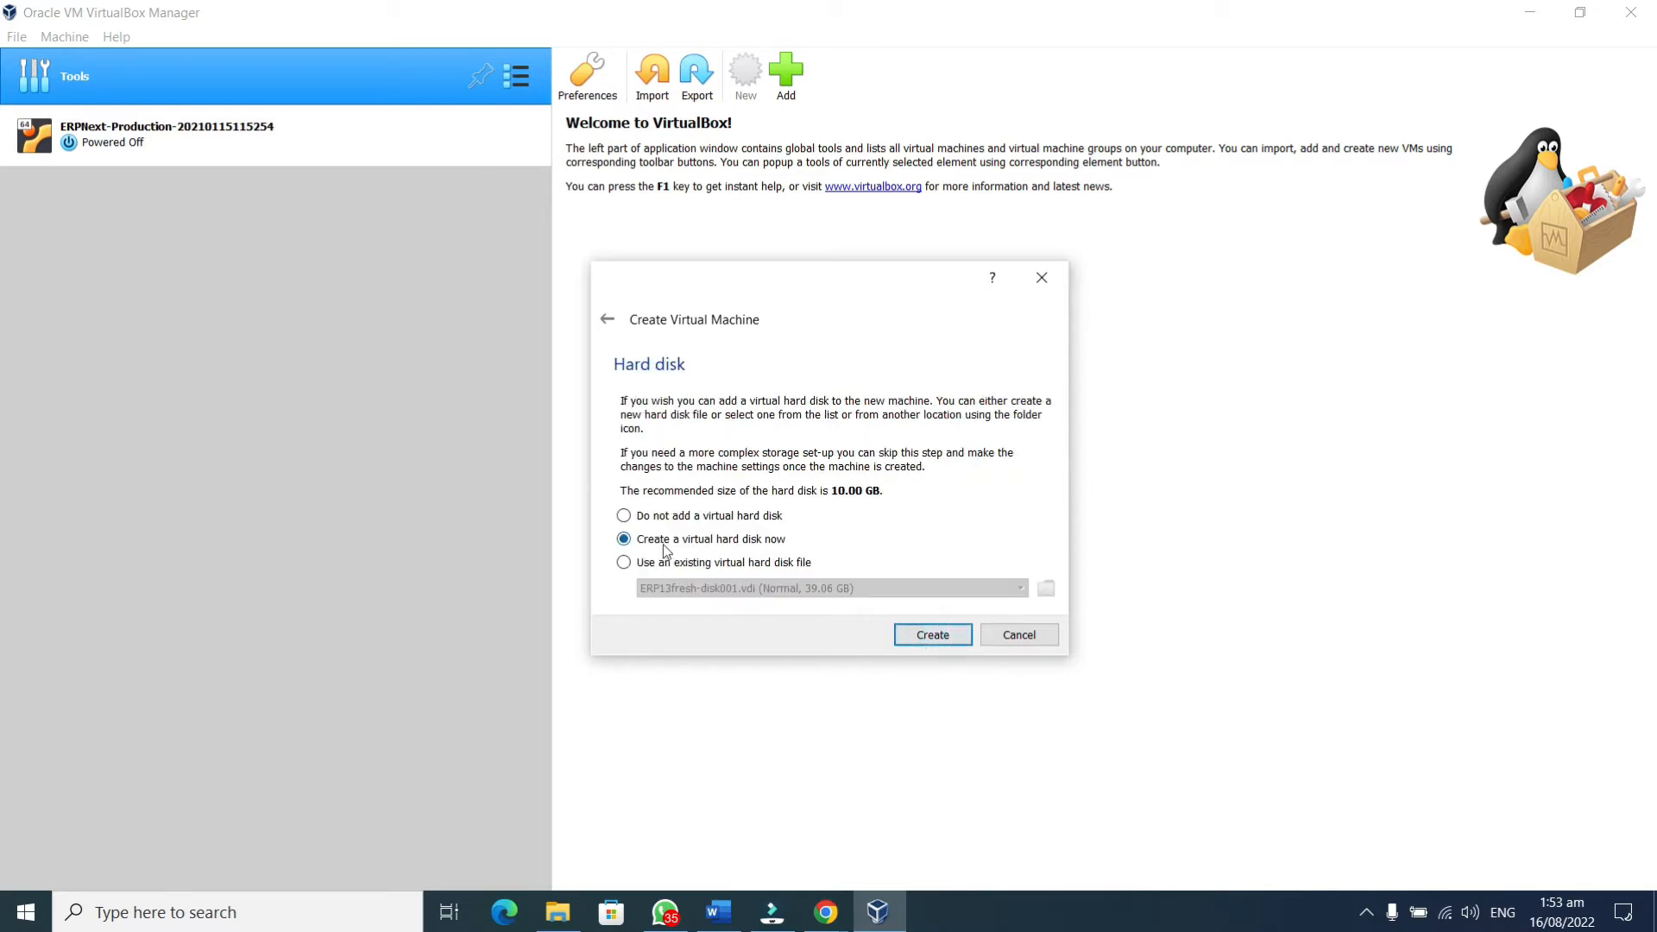
left_click(625, 539)
left_click(945, 637)
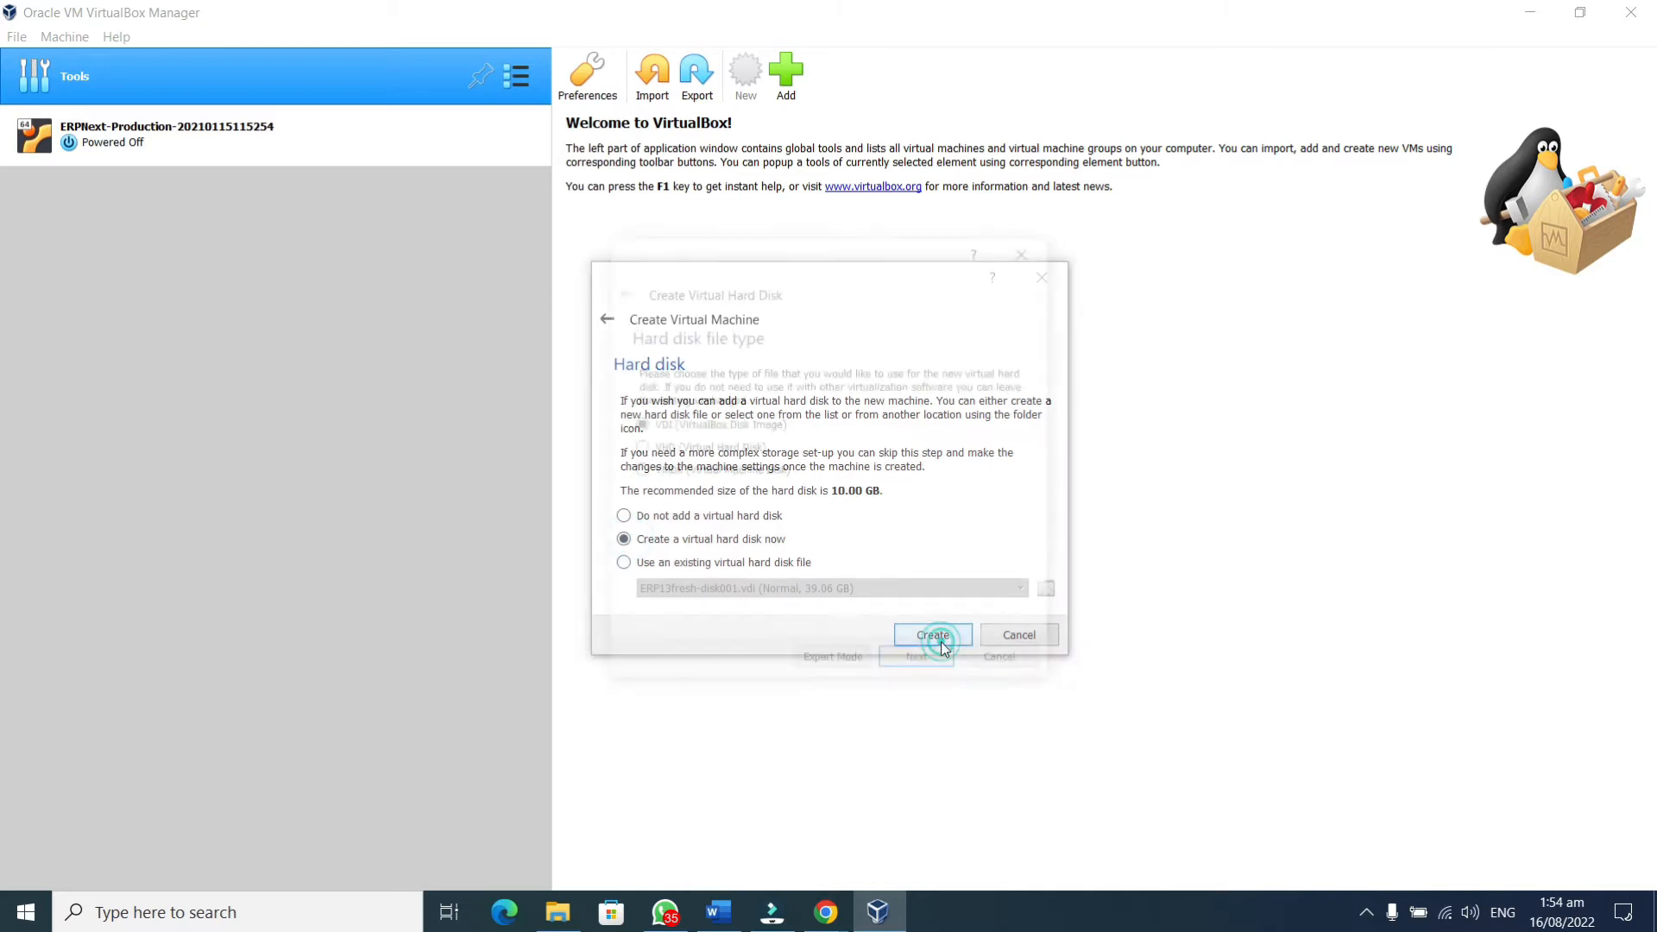
Keep the default disk file type and storage allocation, size the disk at 30 GB, and create it
left_click(921, 666)
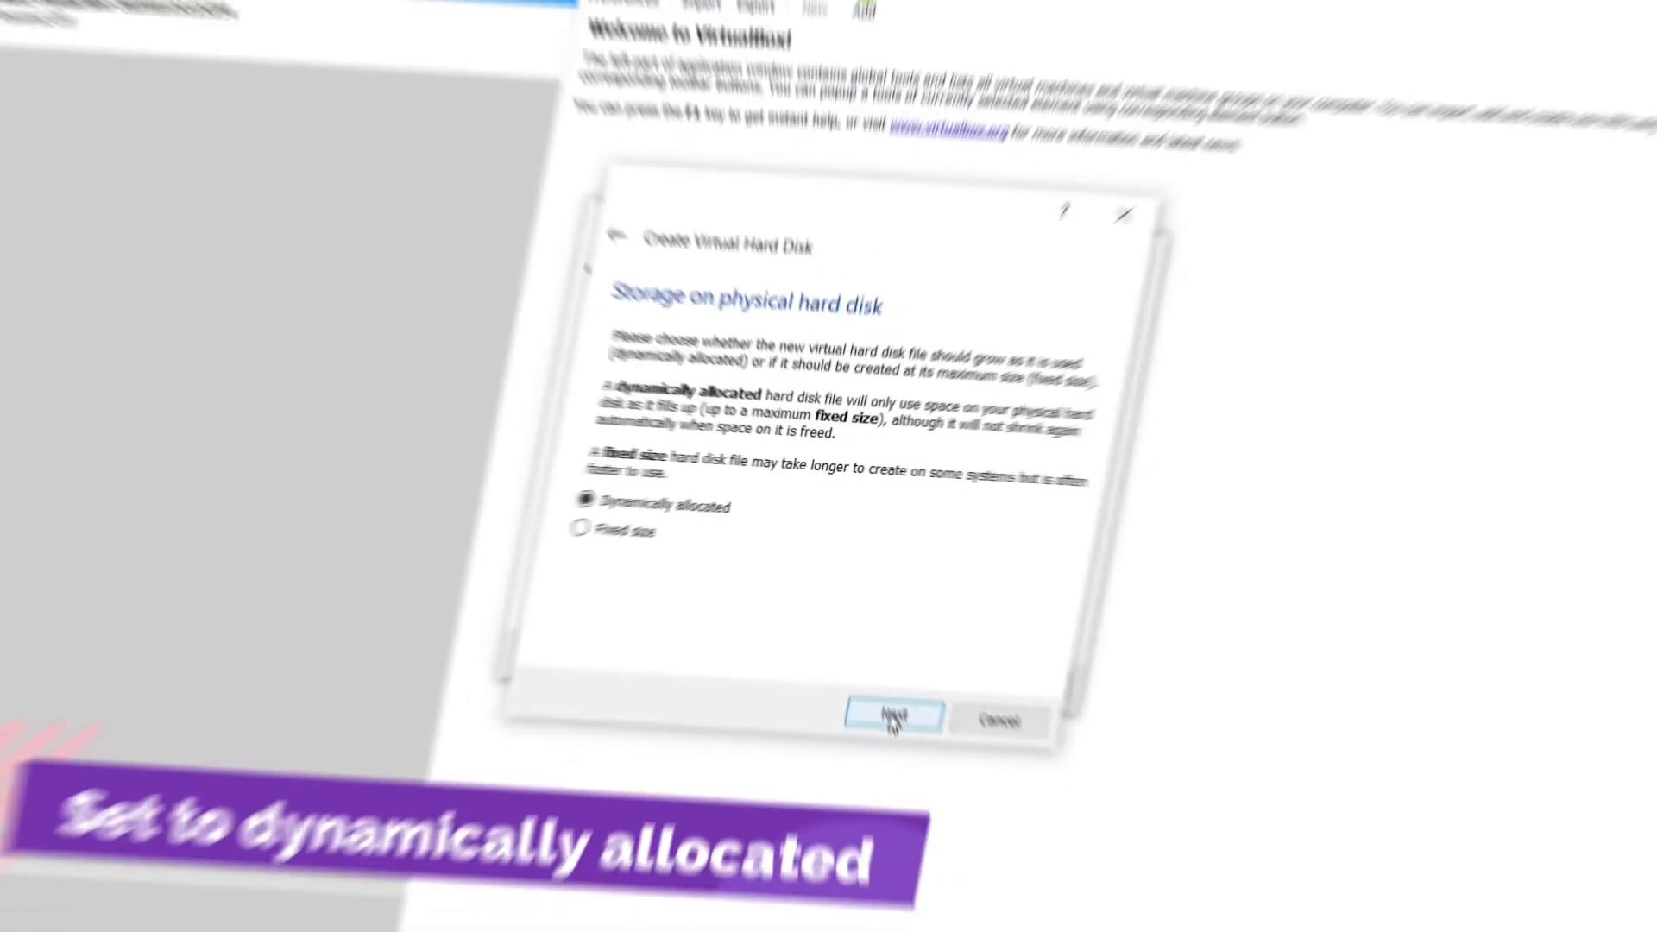
left_click(920, 664)
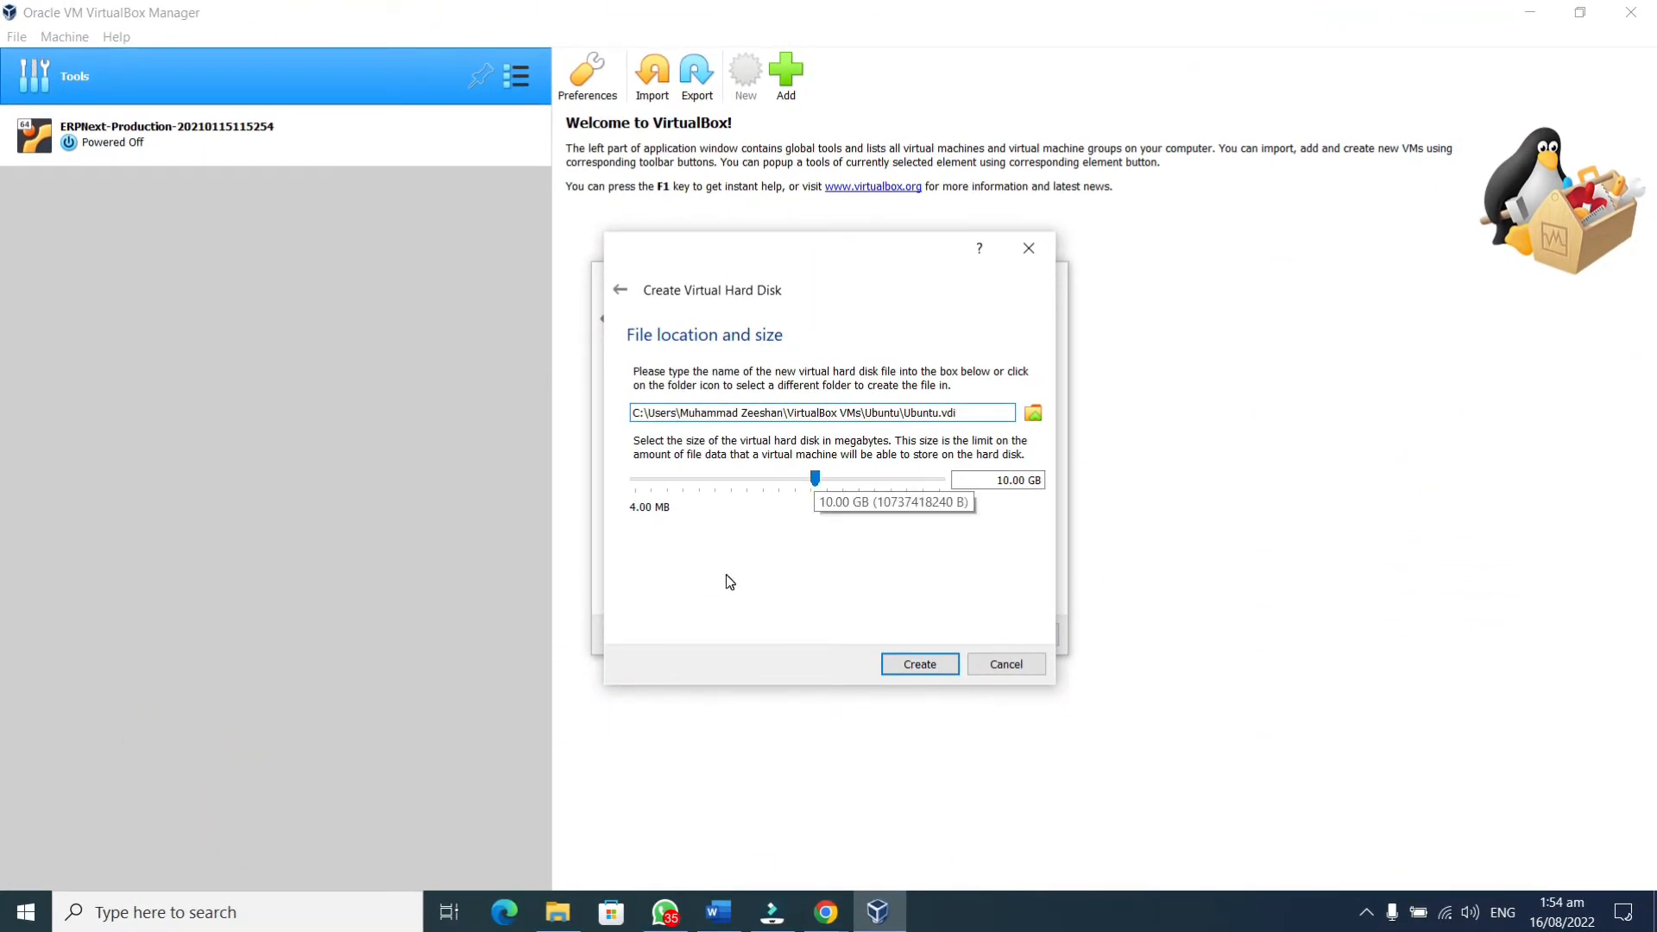
left_click(834, 474)
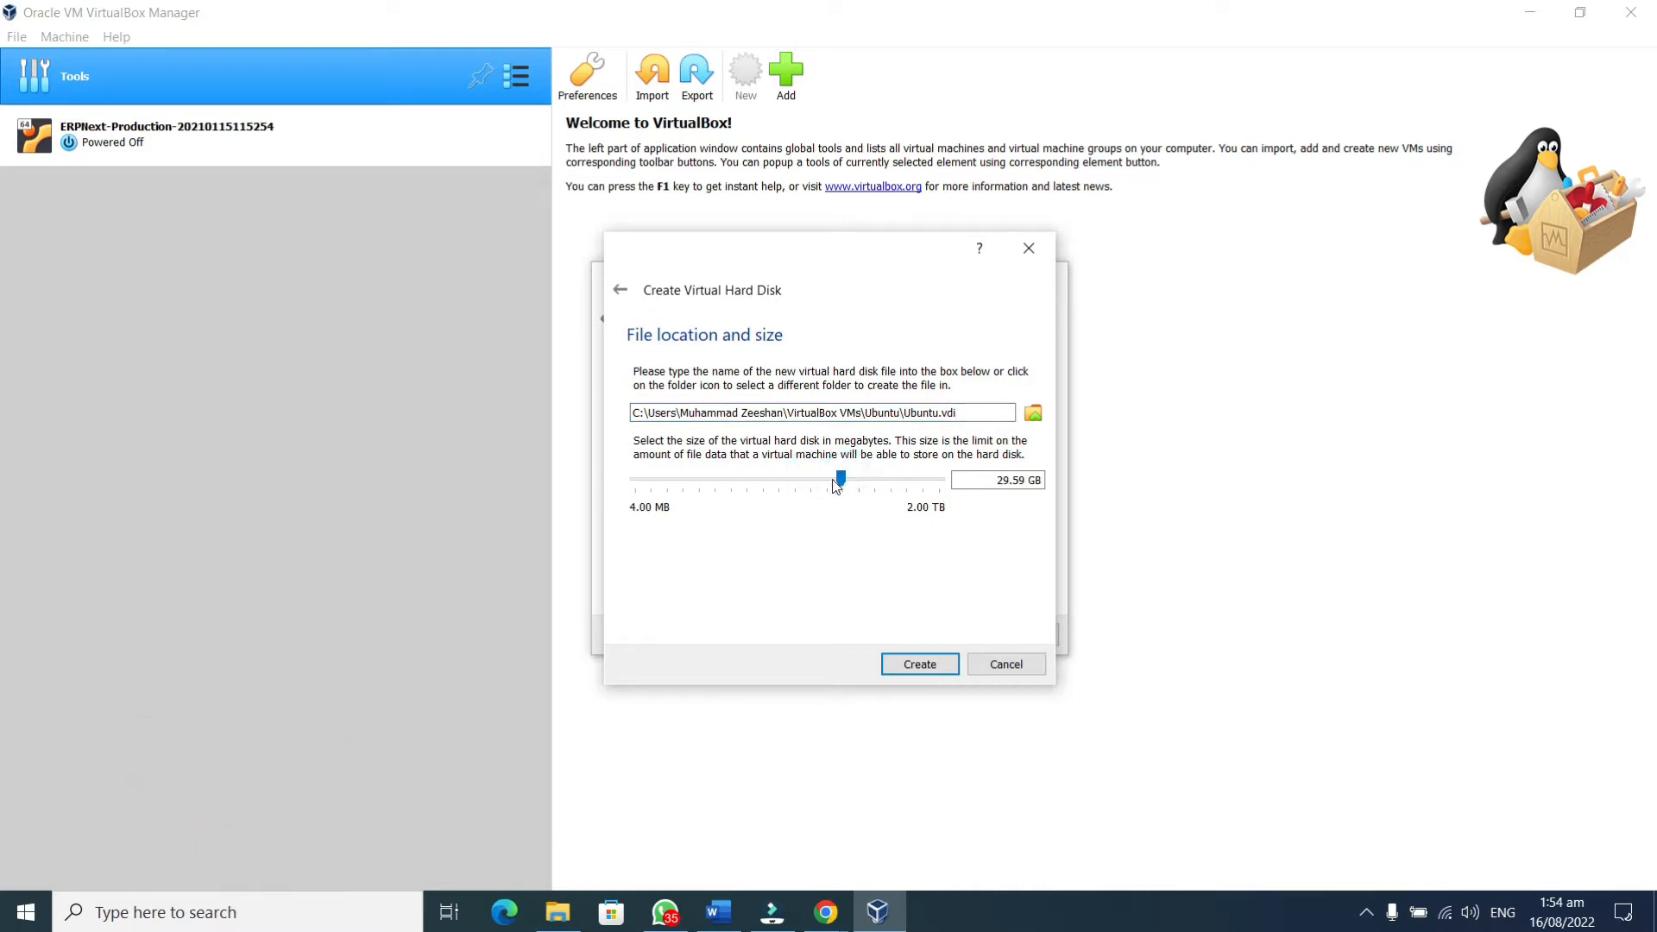
left_click(827, 479)
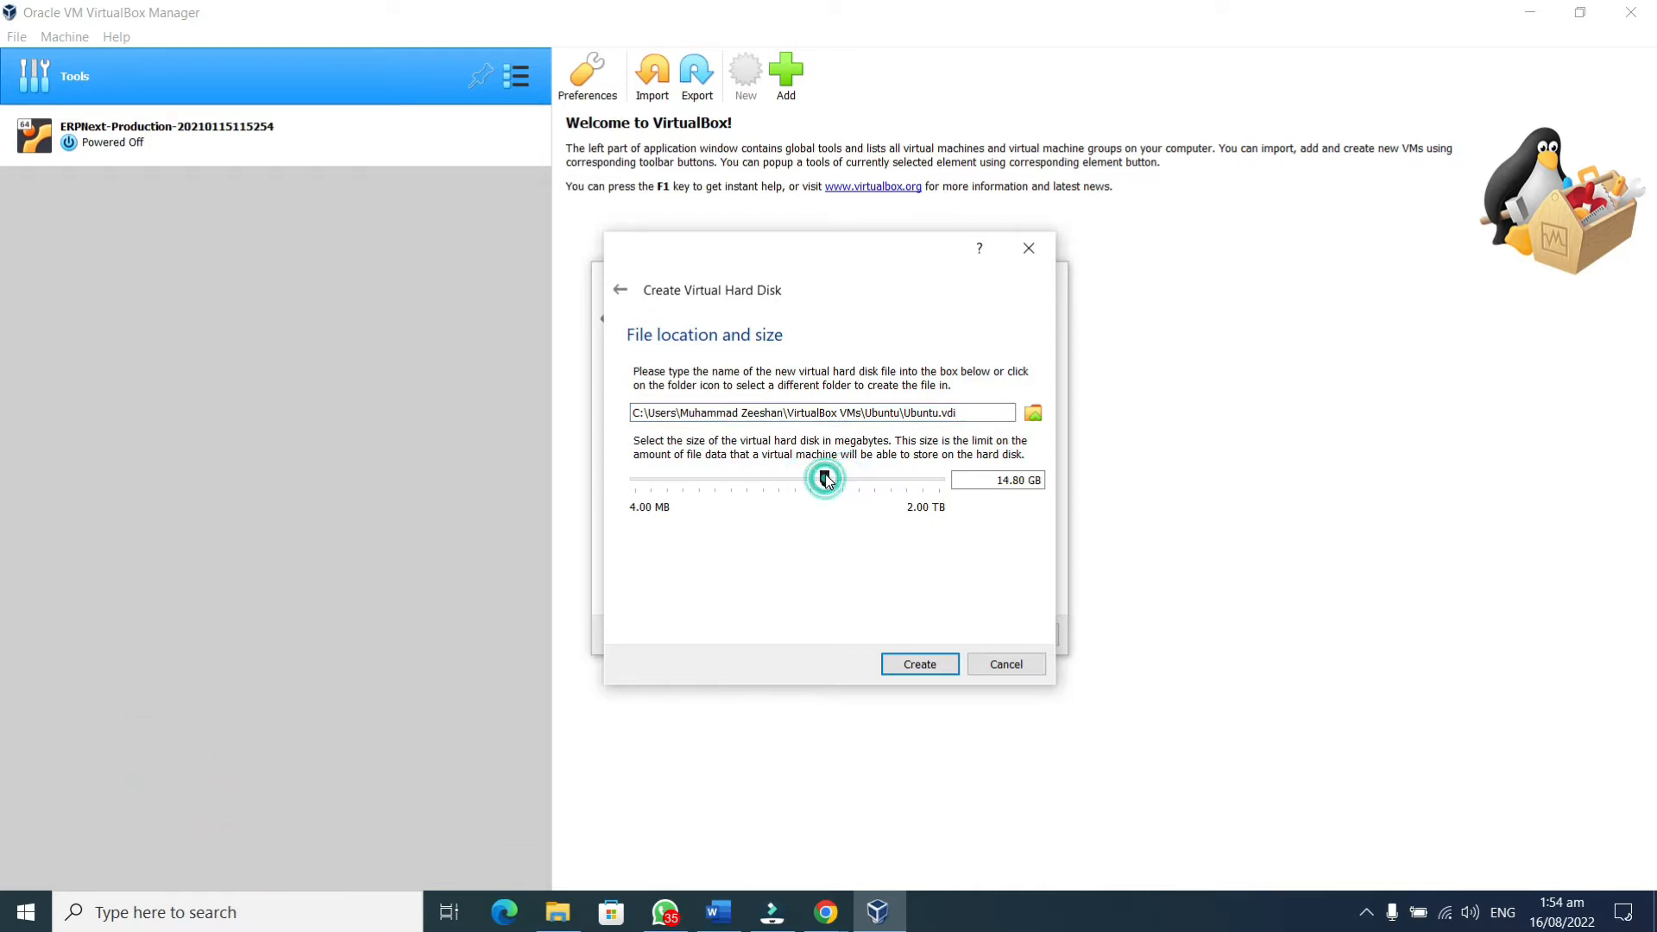
left_click(855, 480)
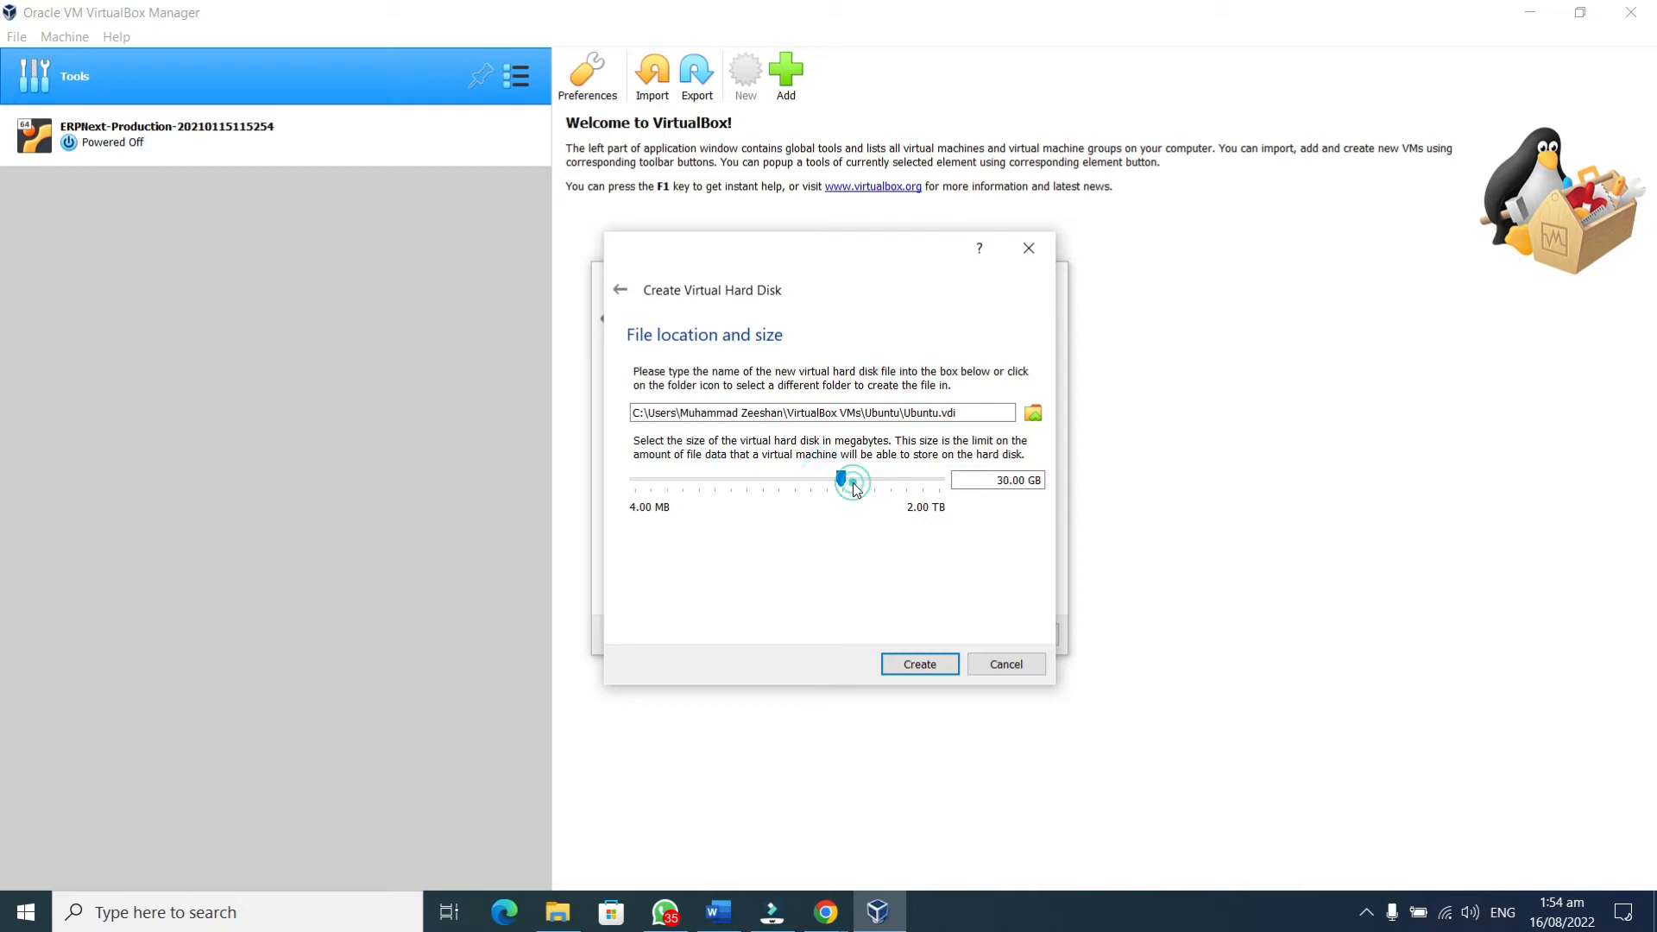
left_click(921, 668)
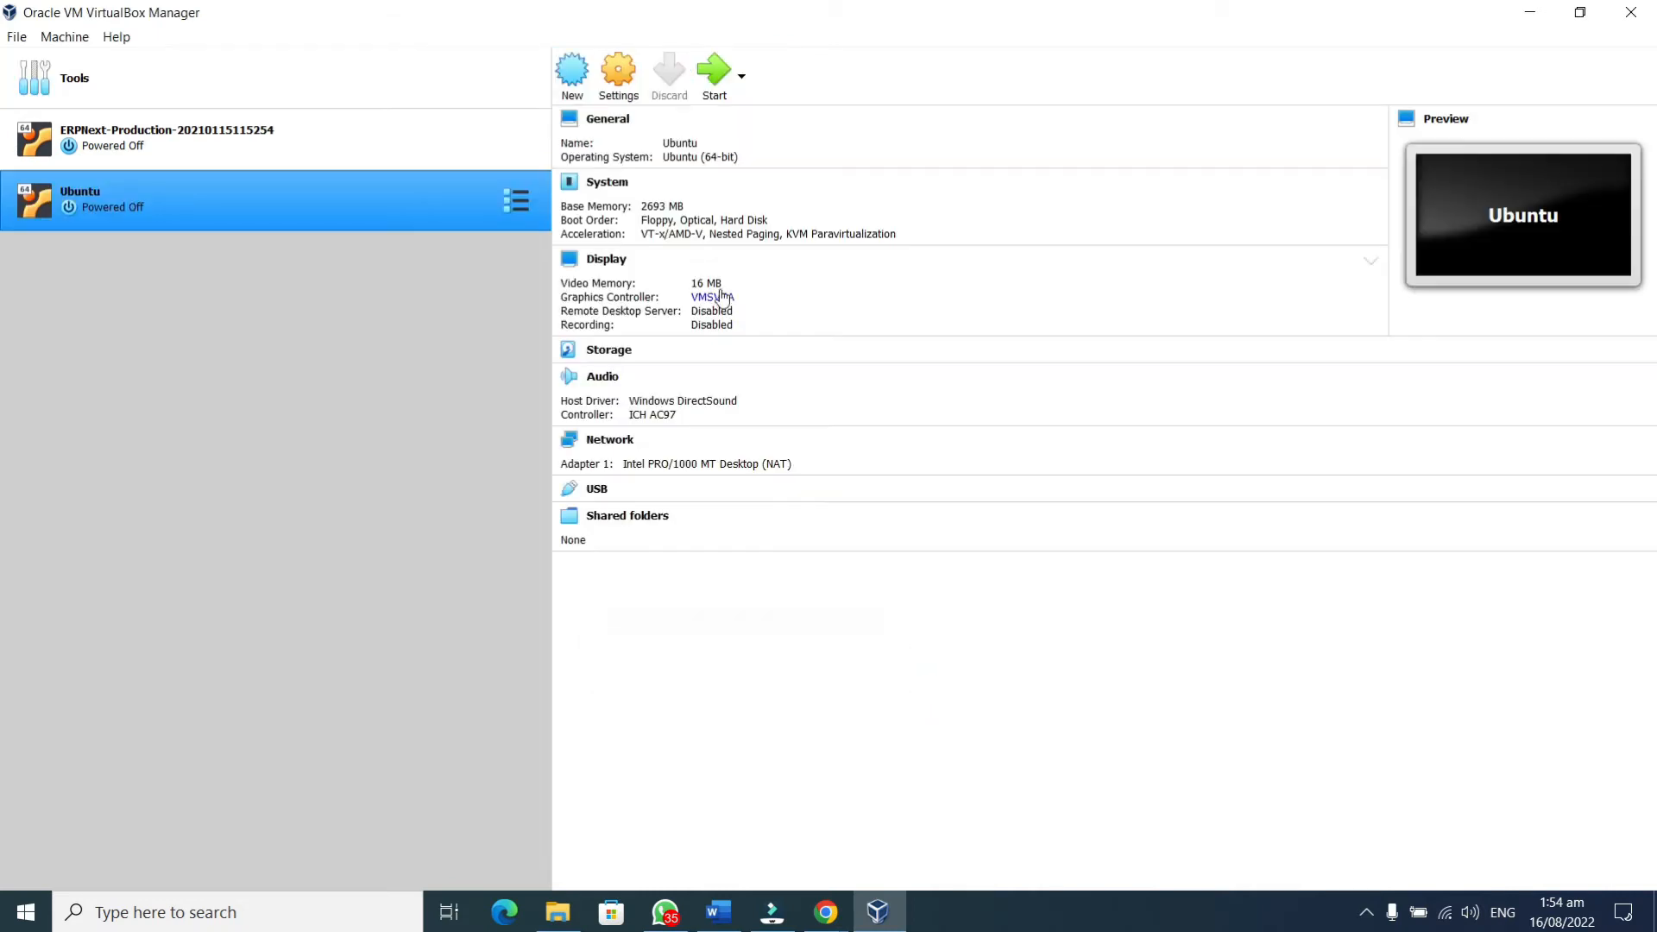
Assign 2 processors to the Ubuntu VM under Settings > System > Processor
left_click(620, 84)
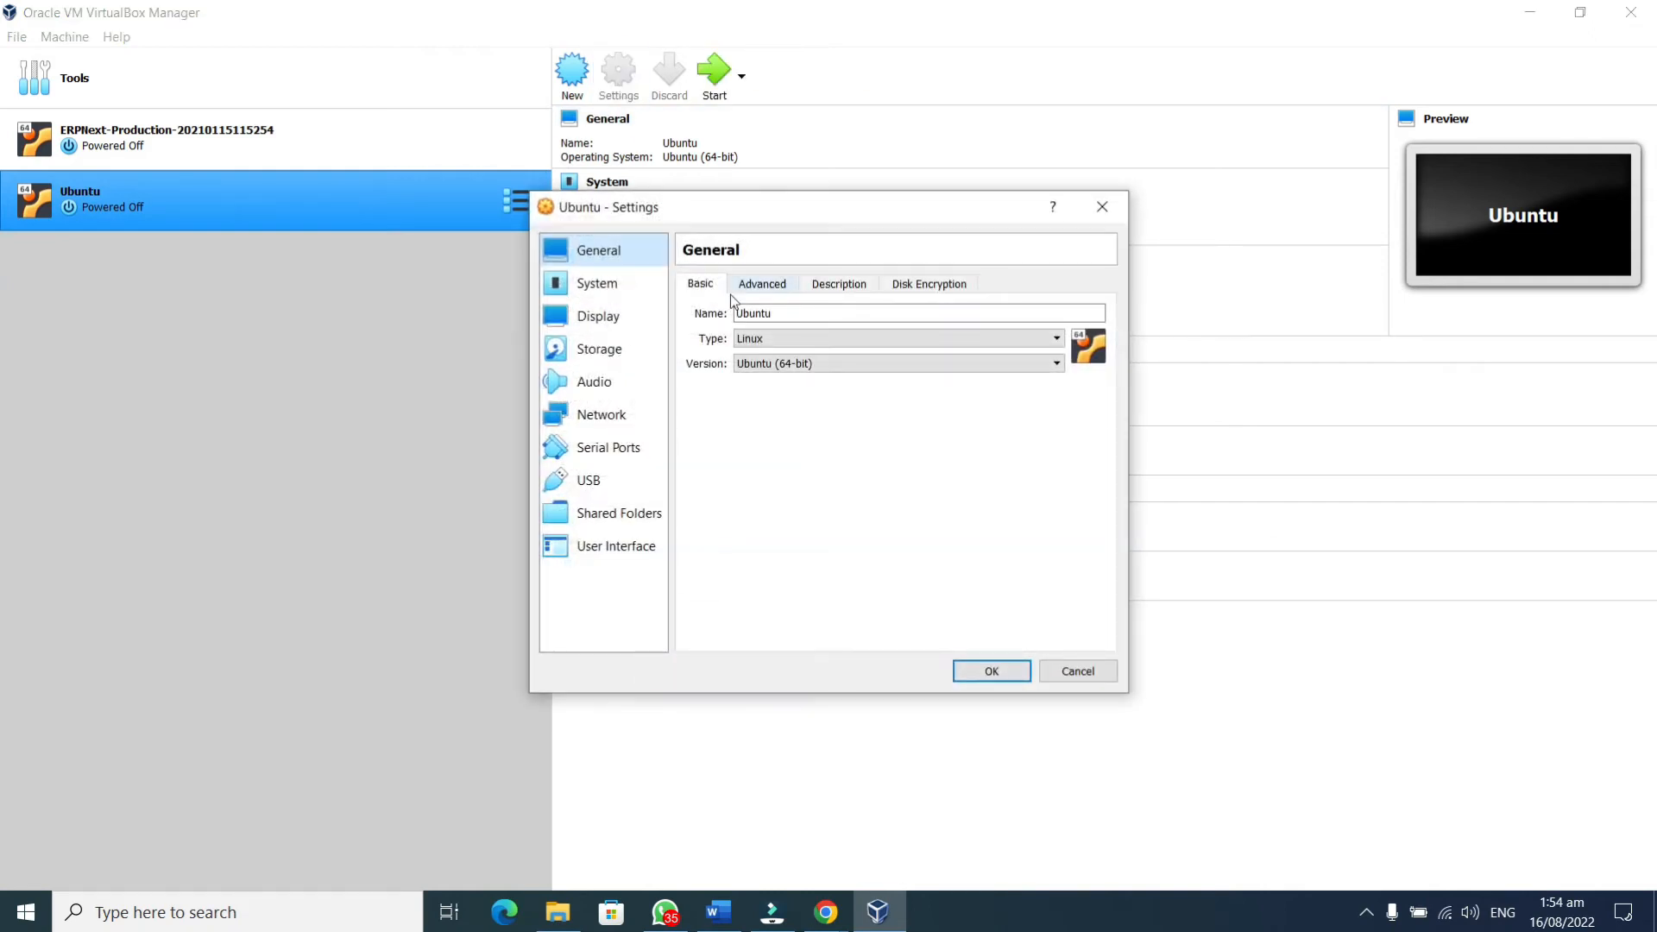
left_click(598, 291)
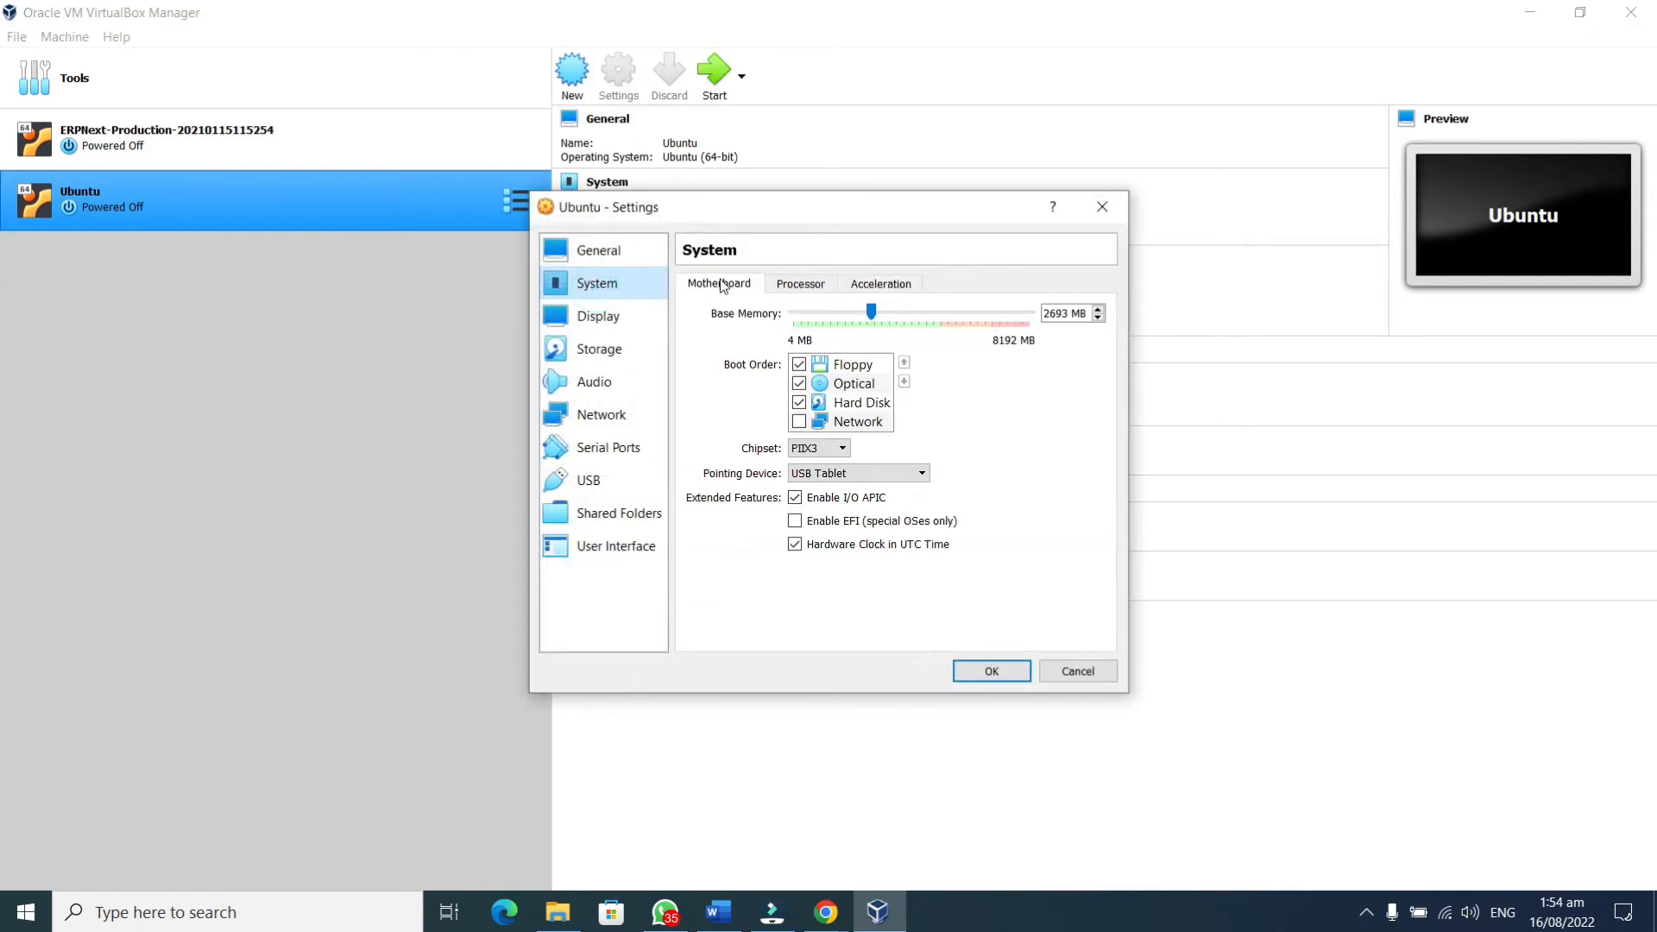
left_click(800, 283)
left_click_drag(793, 312, 879, 316)
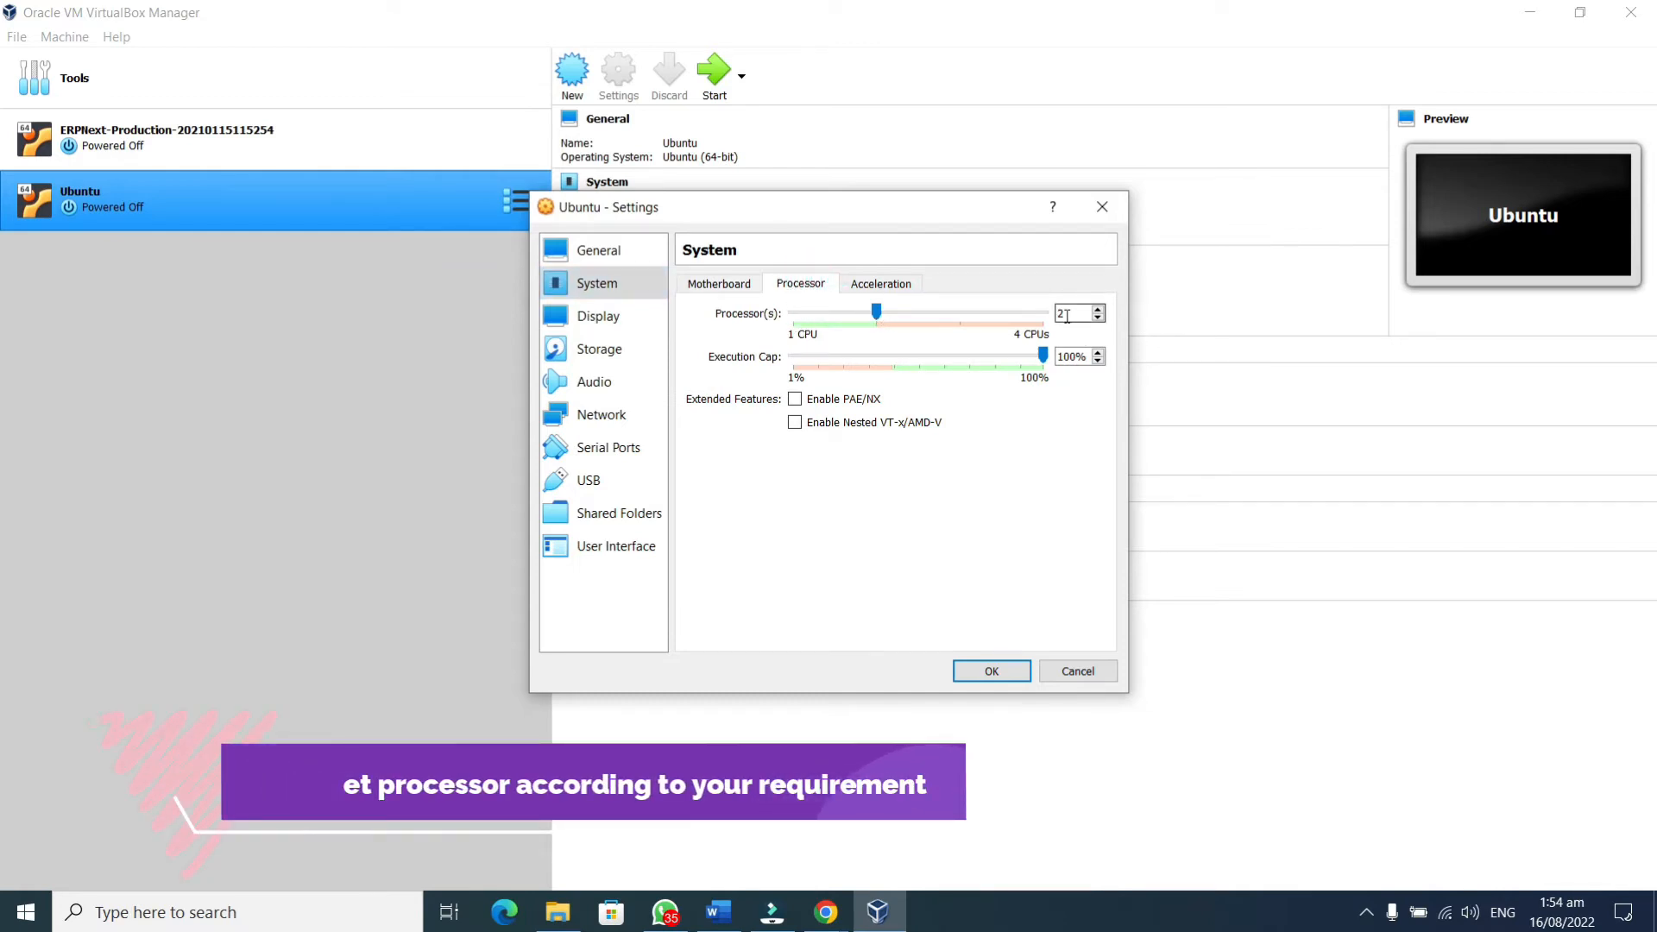
double_click(1067, 315)
left_click(799, 283)
Review the Acceleration and Display settings, then go to the Storage page
left_click(855, 283)
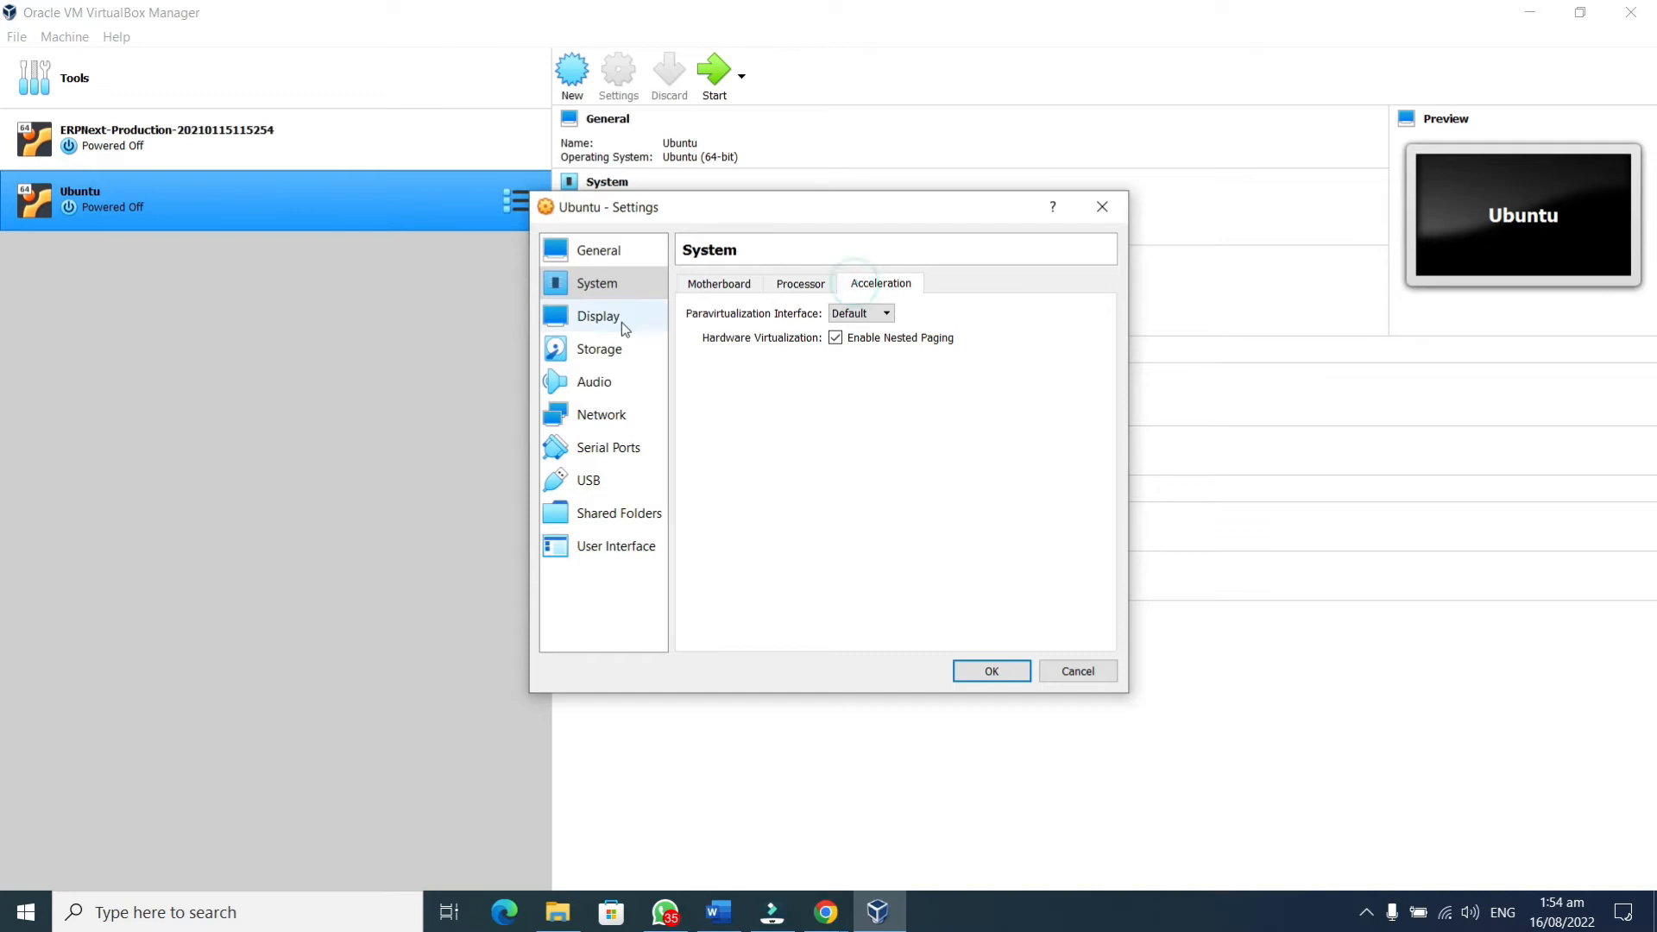
left_click(608, 321)
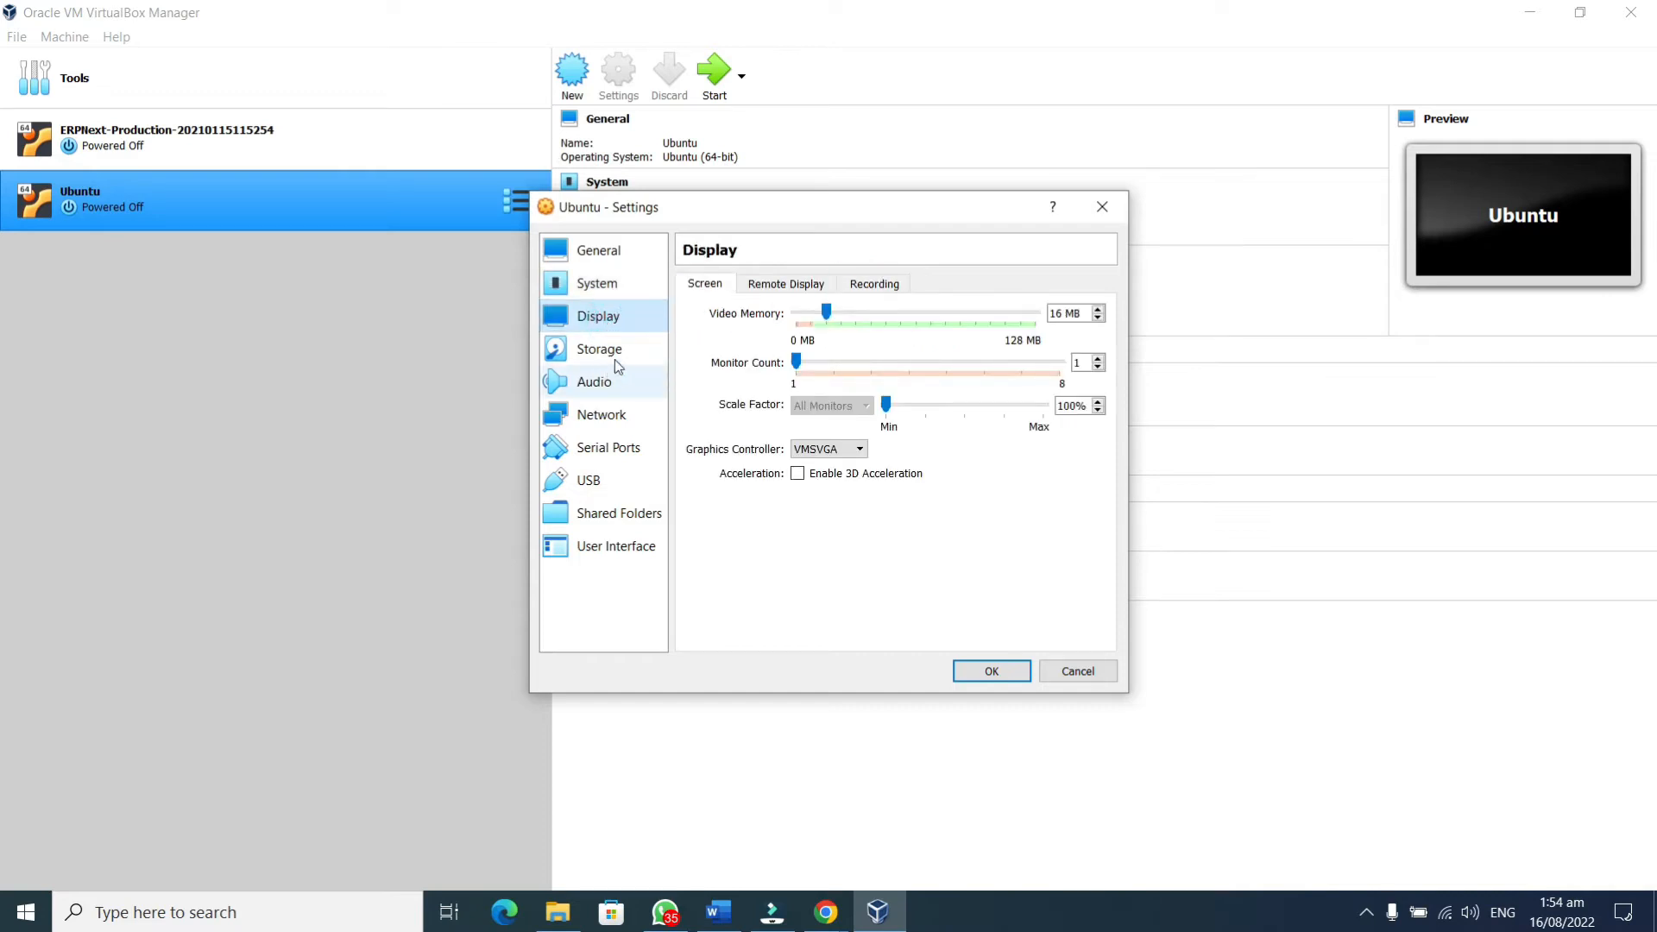
left_click(611, 358)
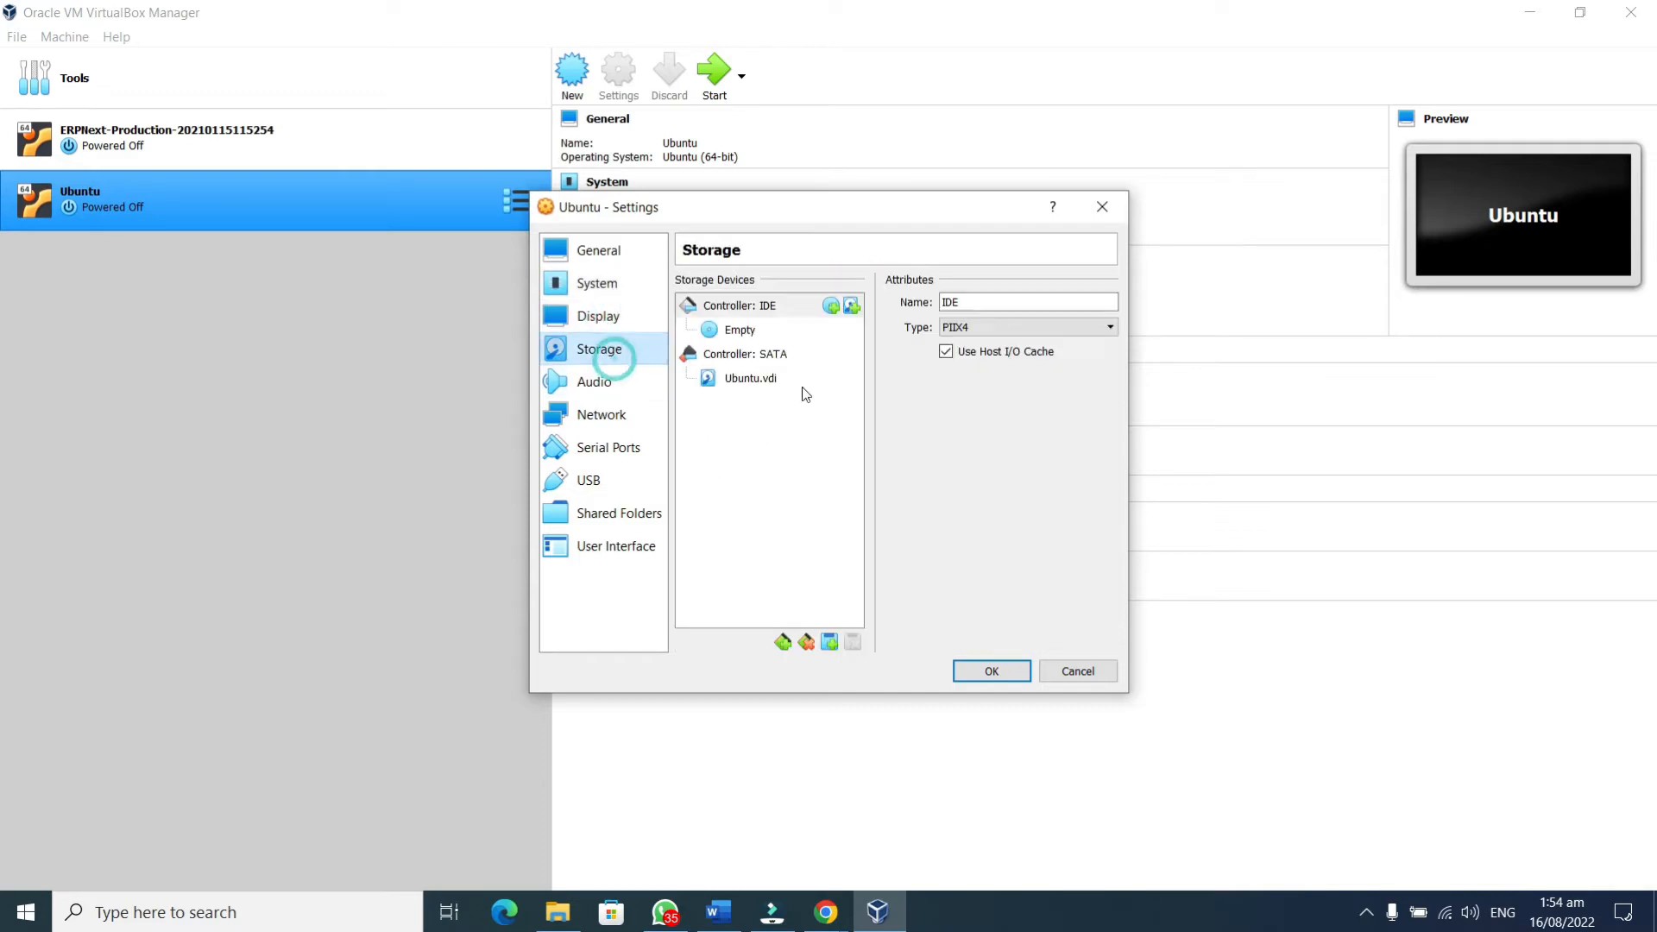
Attach the ubuntu-20.04.4-desktop-amd64 ISO from Downloads to the empty optical drive and save the settings
left_click(738, 336)
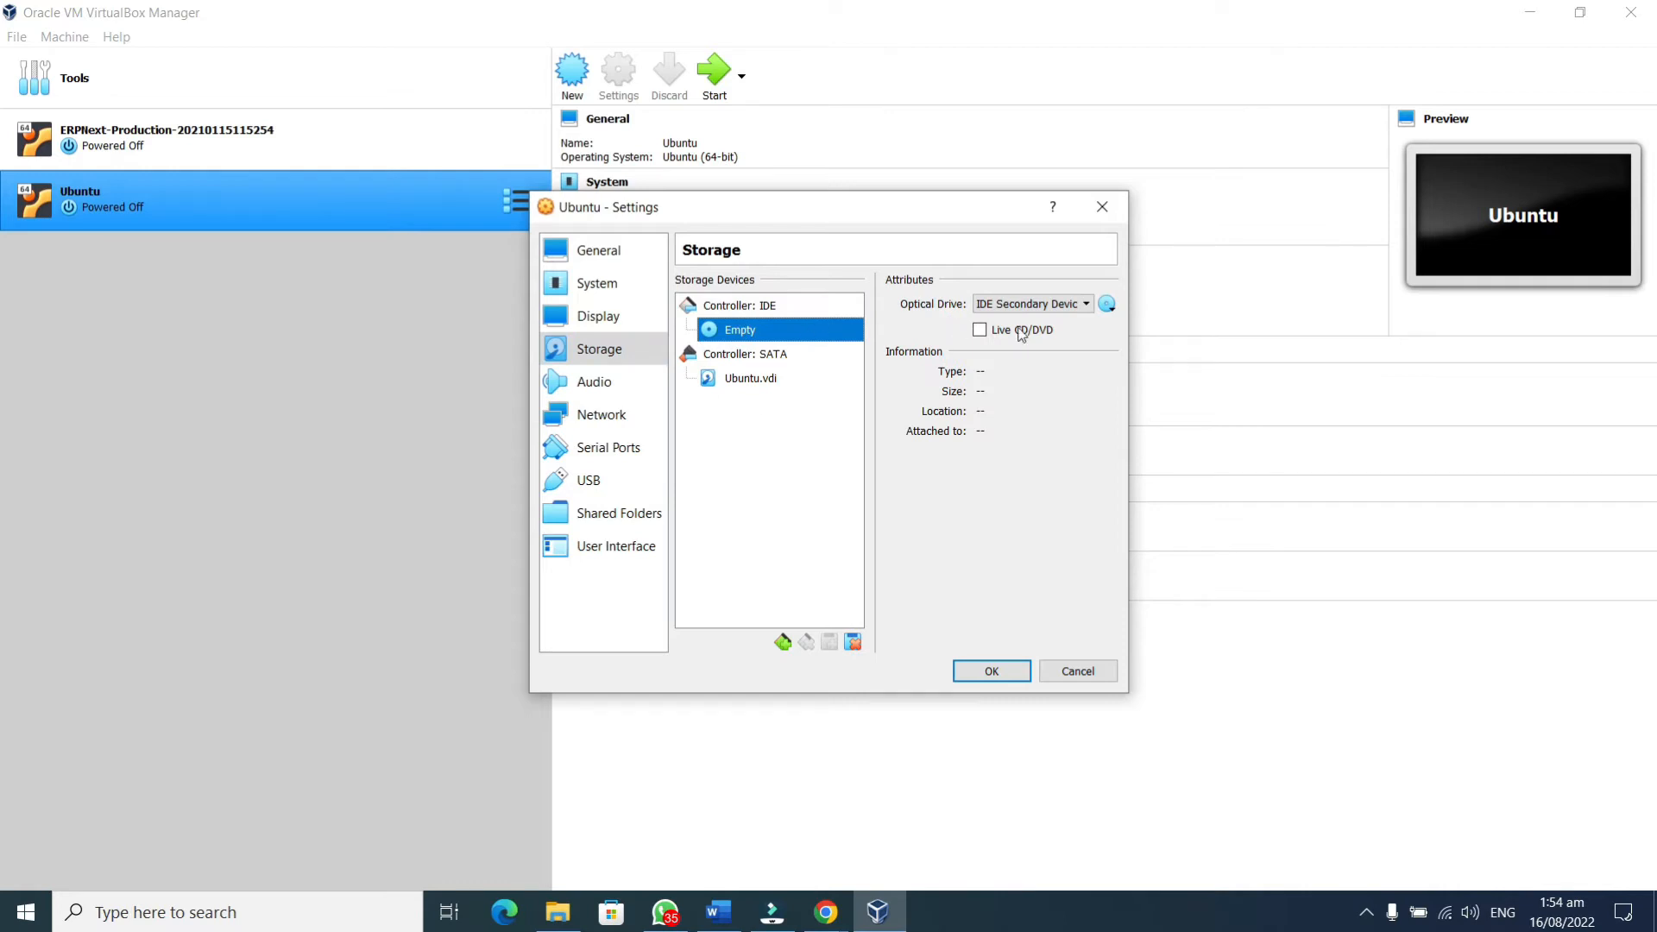
left_click(1107, 304)
left_click(1181, 351)
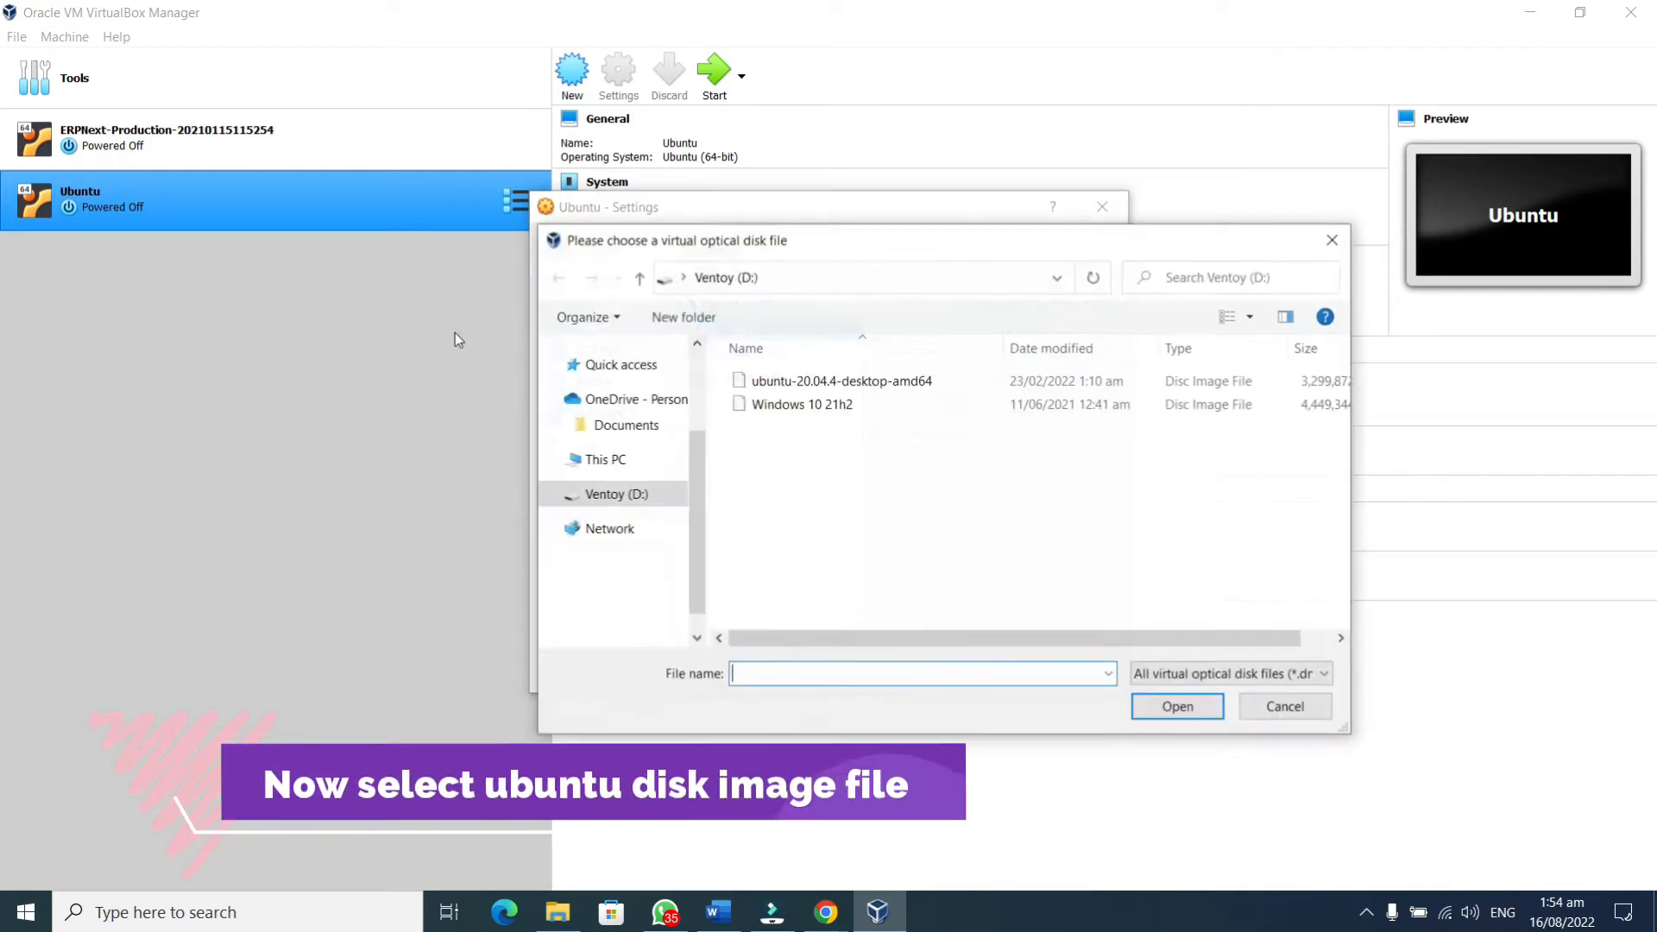
left_click(628, 425)
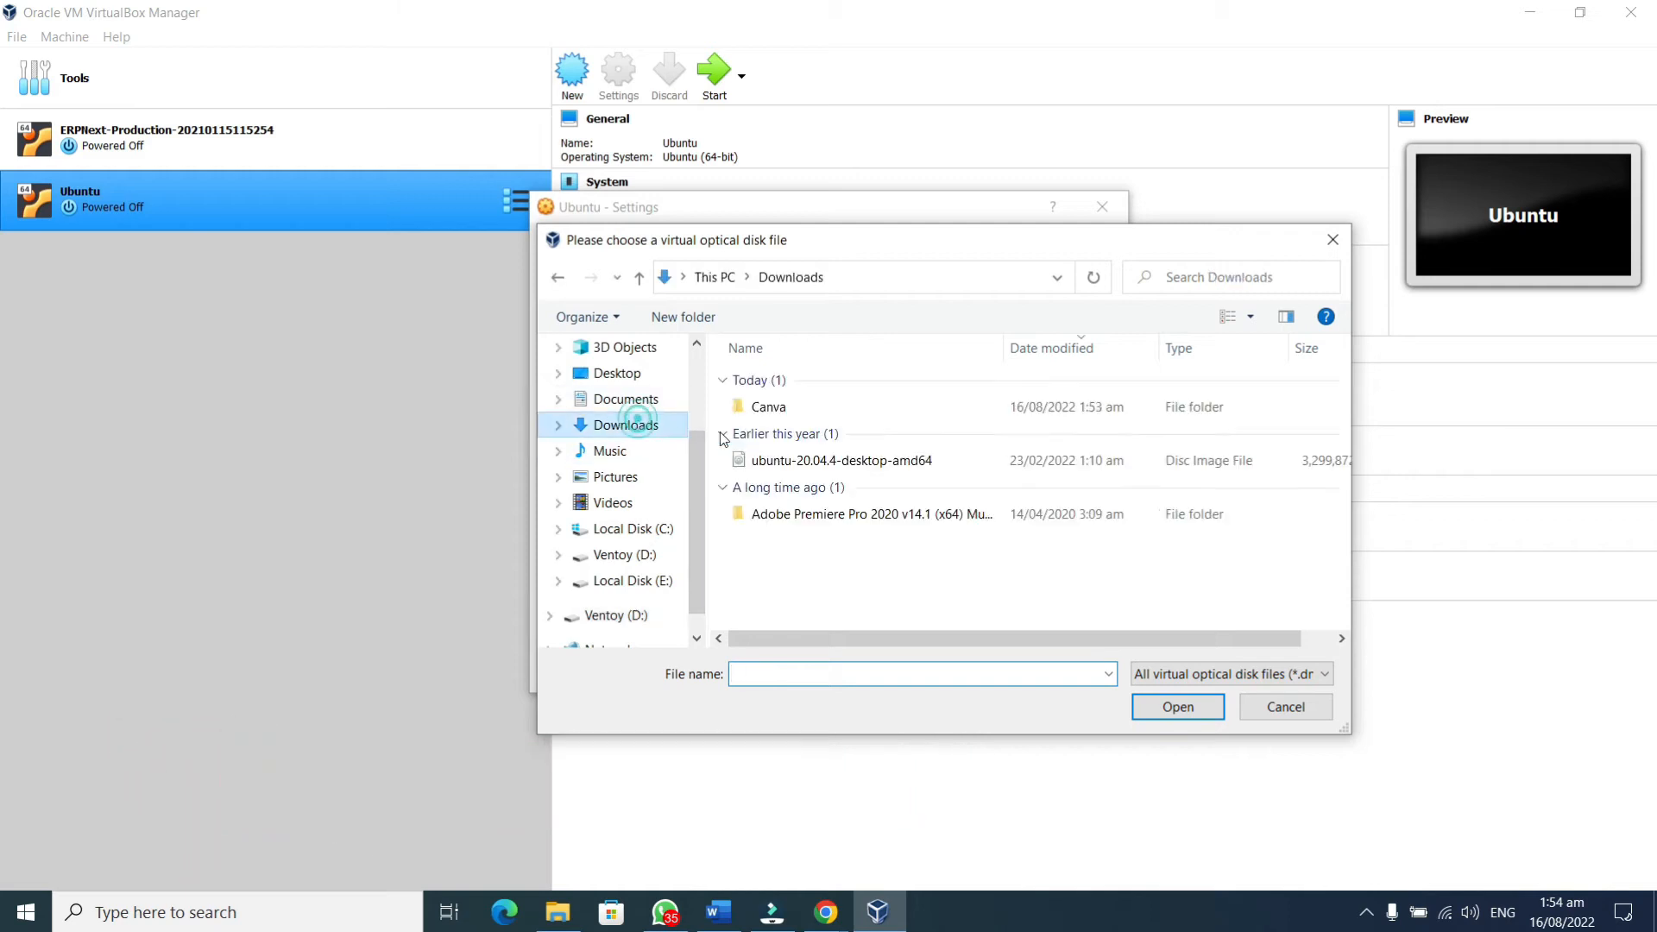
left_click(781, 461)
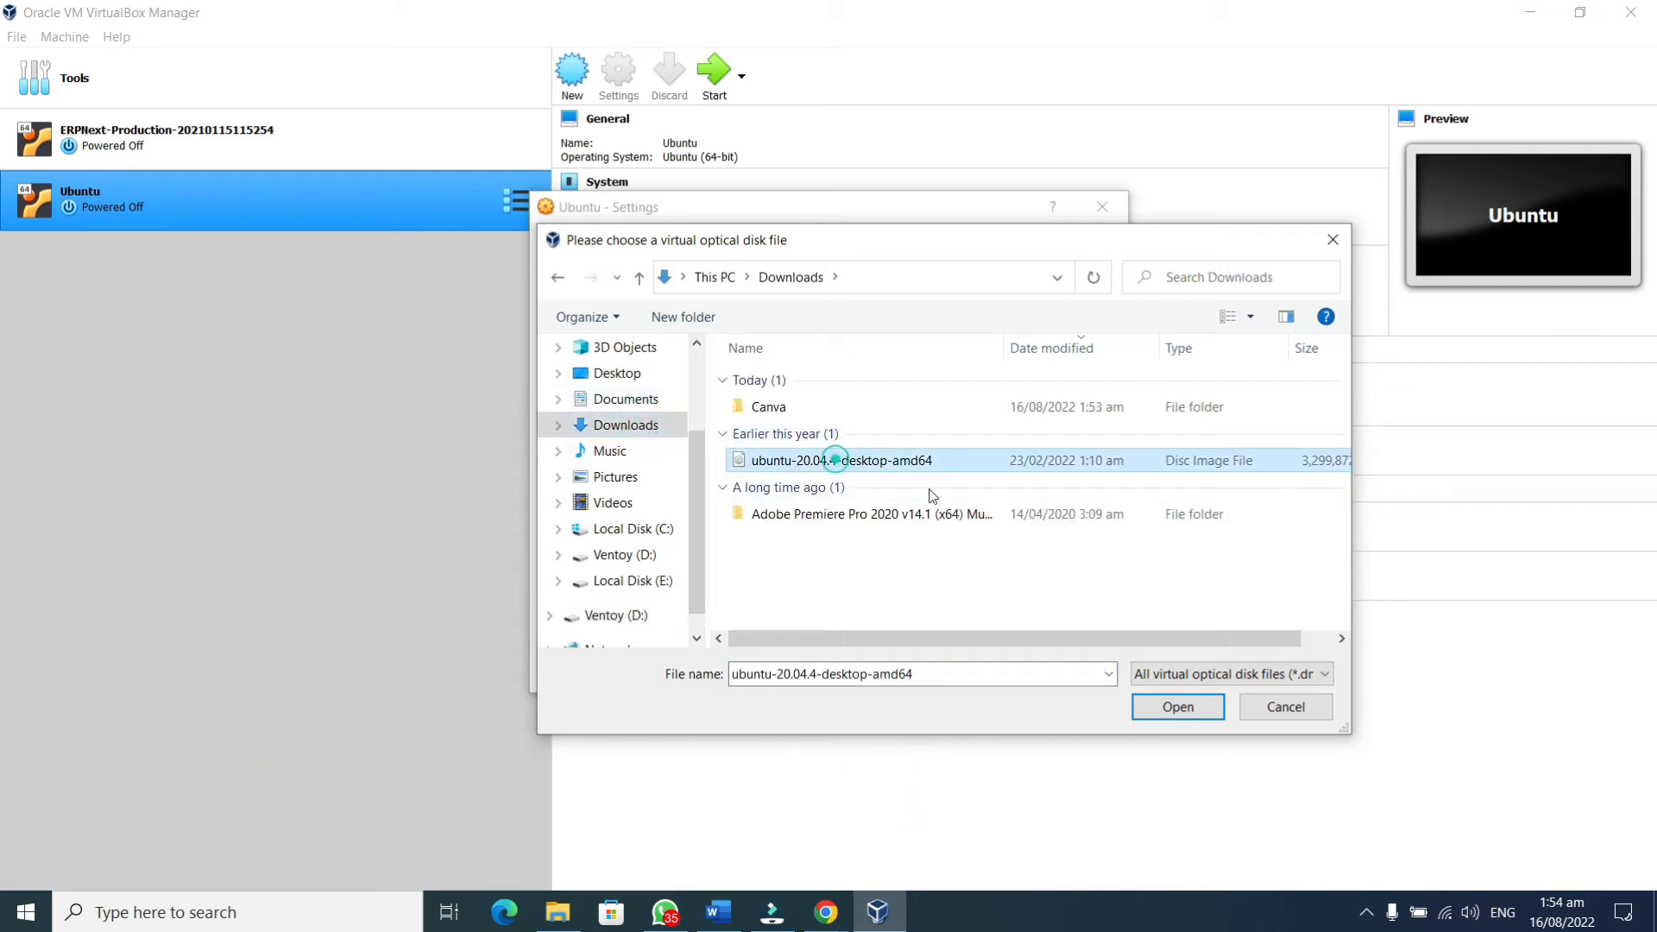
left_click(1197, 709)
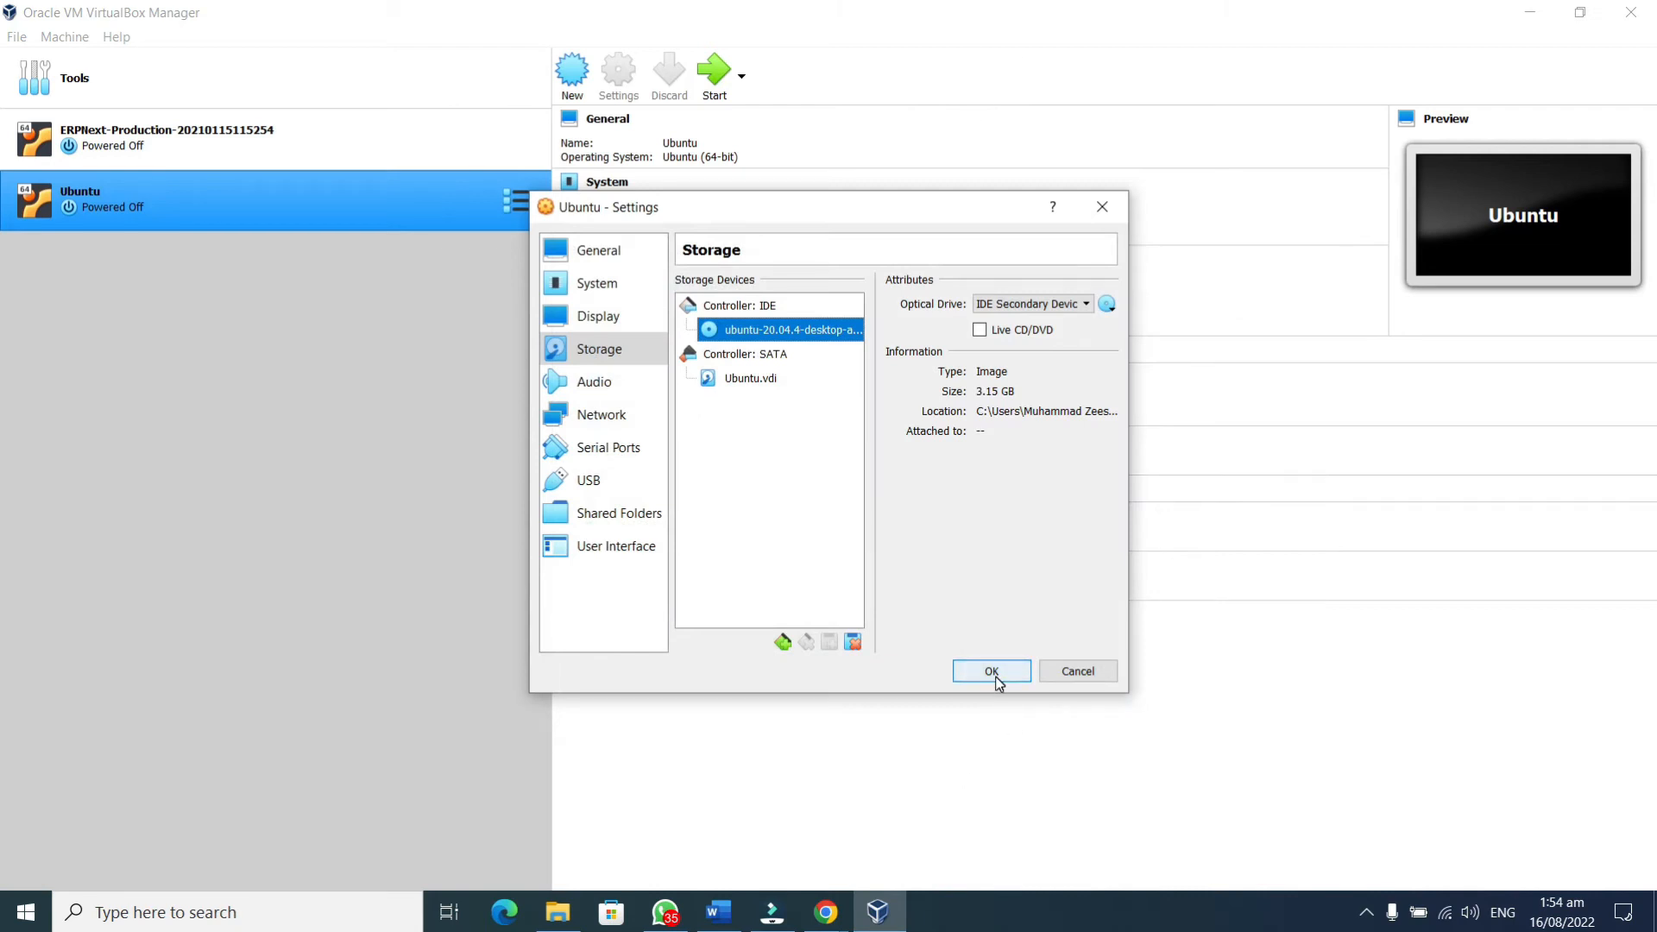
left_click(991, 672)
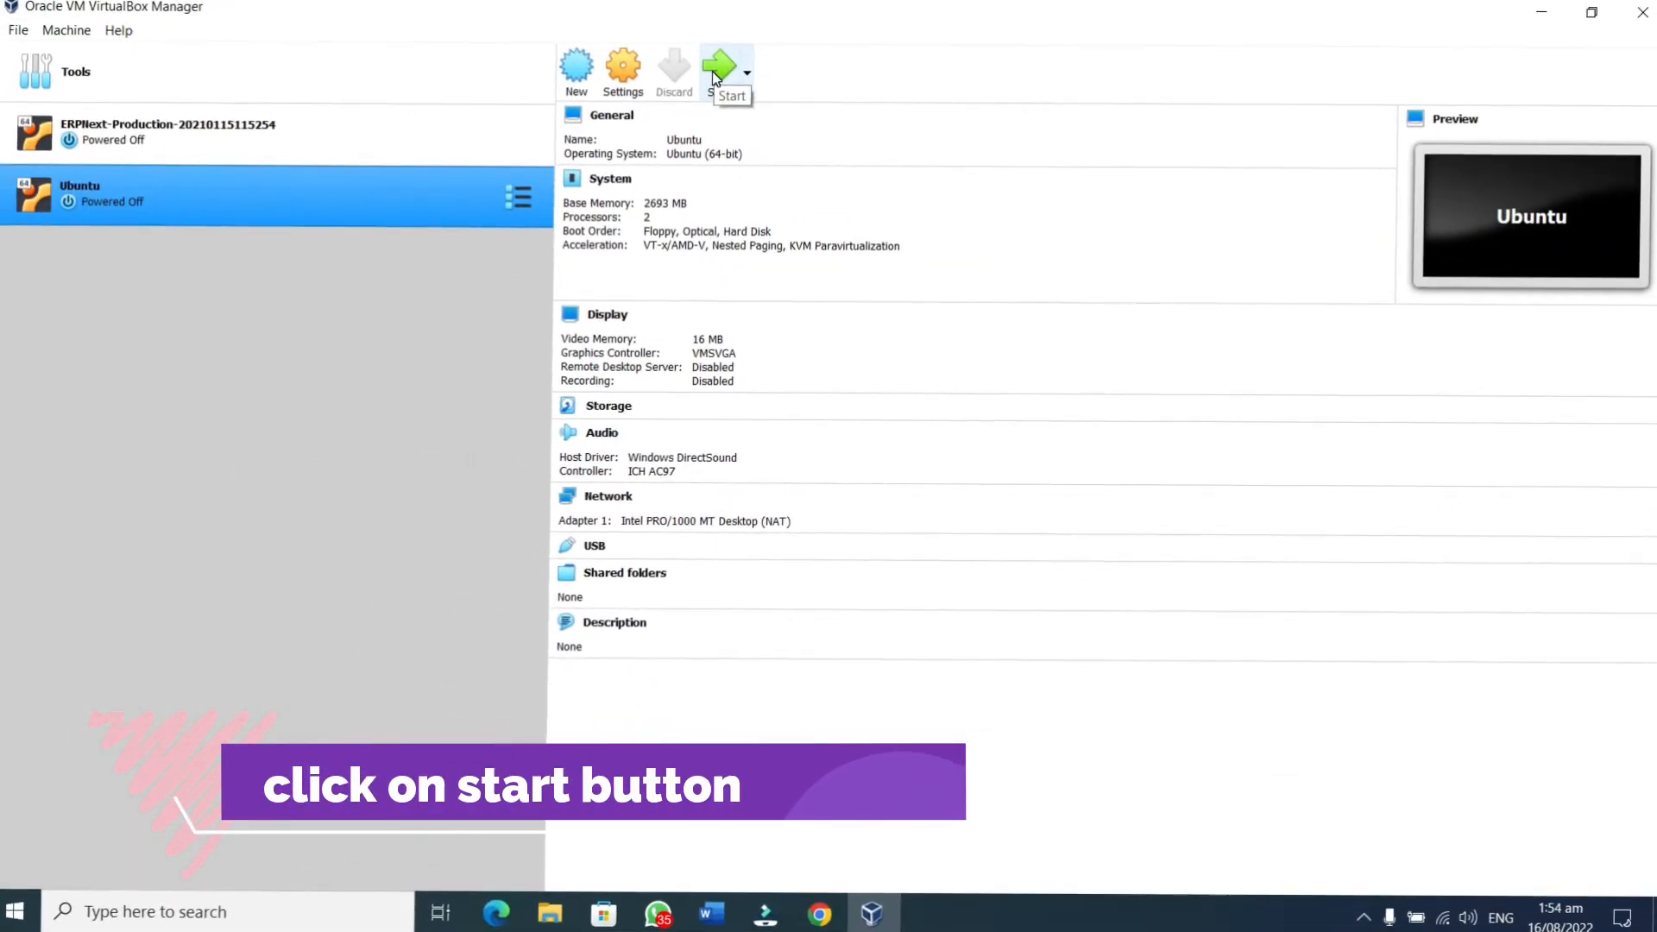
Start the Ubuntu VM and maximize its window to fill the screen
left_click(717, 73)
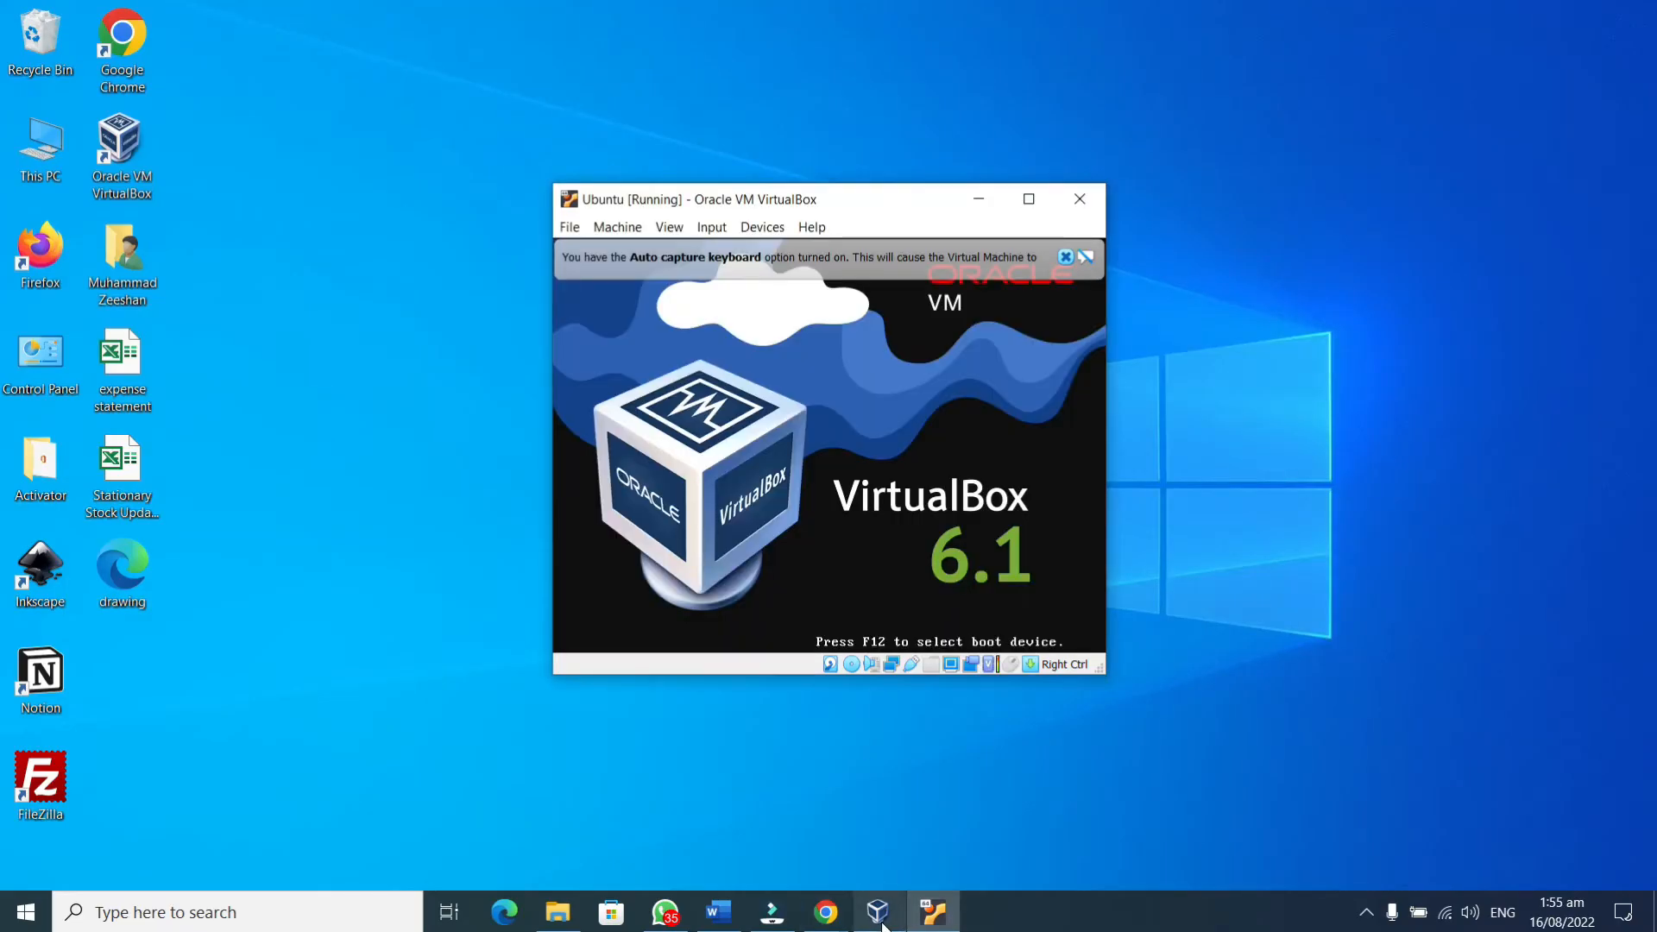
left_click(926, 919)
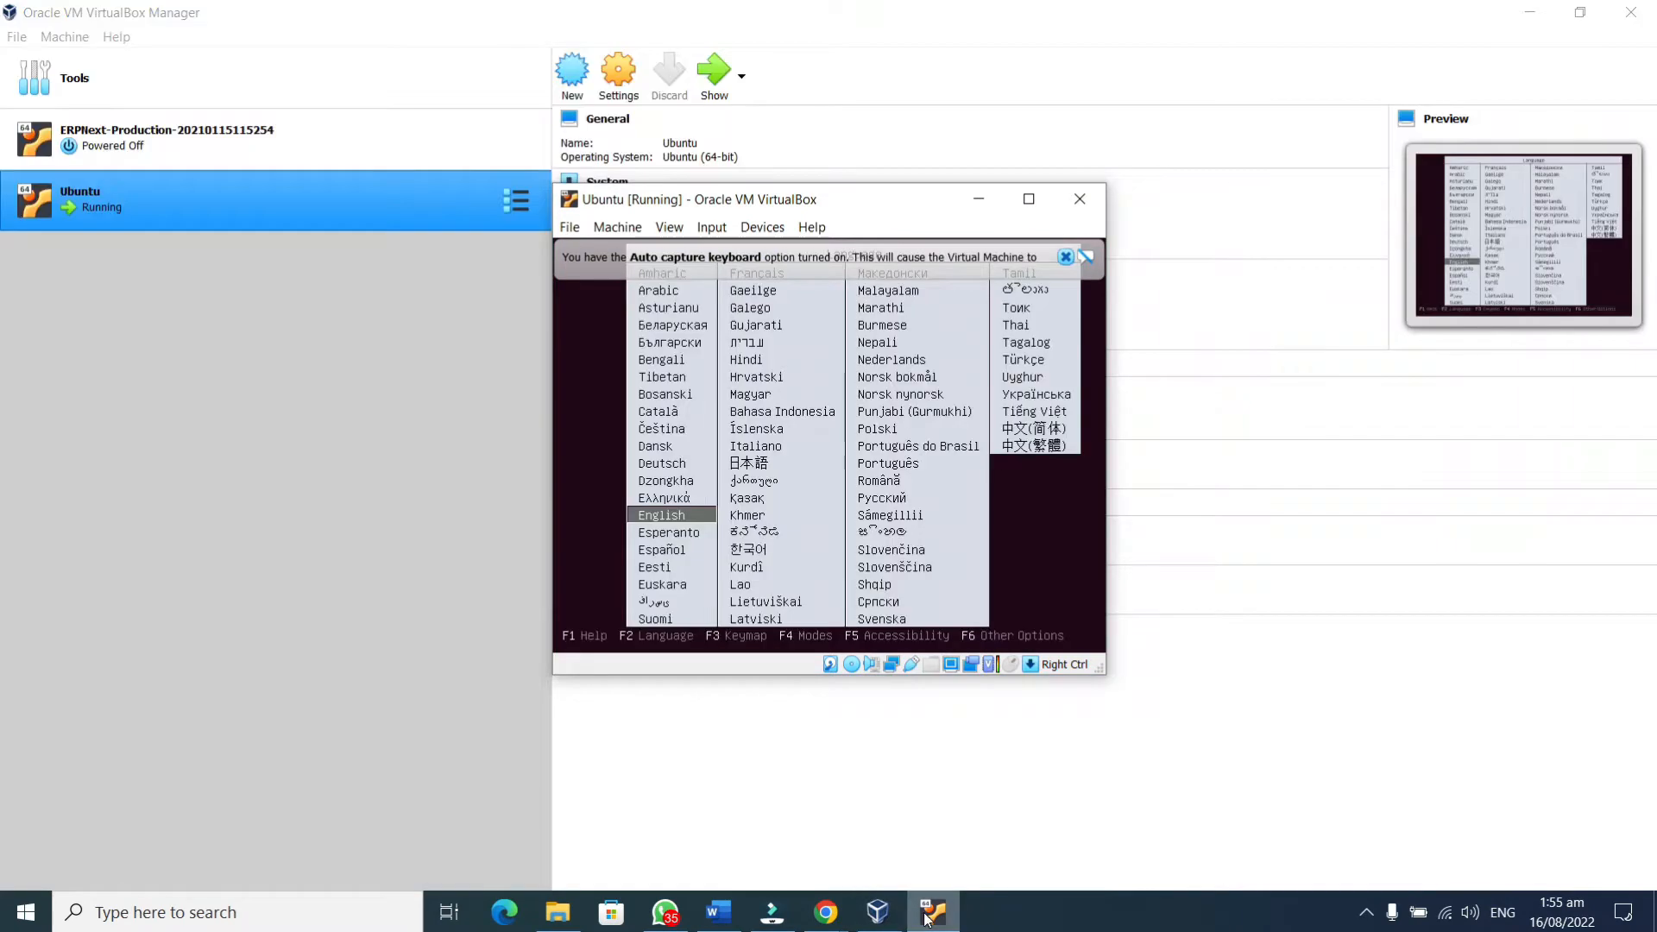
left_click(1029, 200)
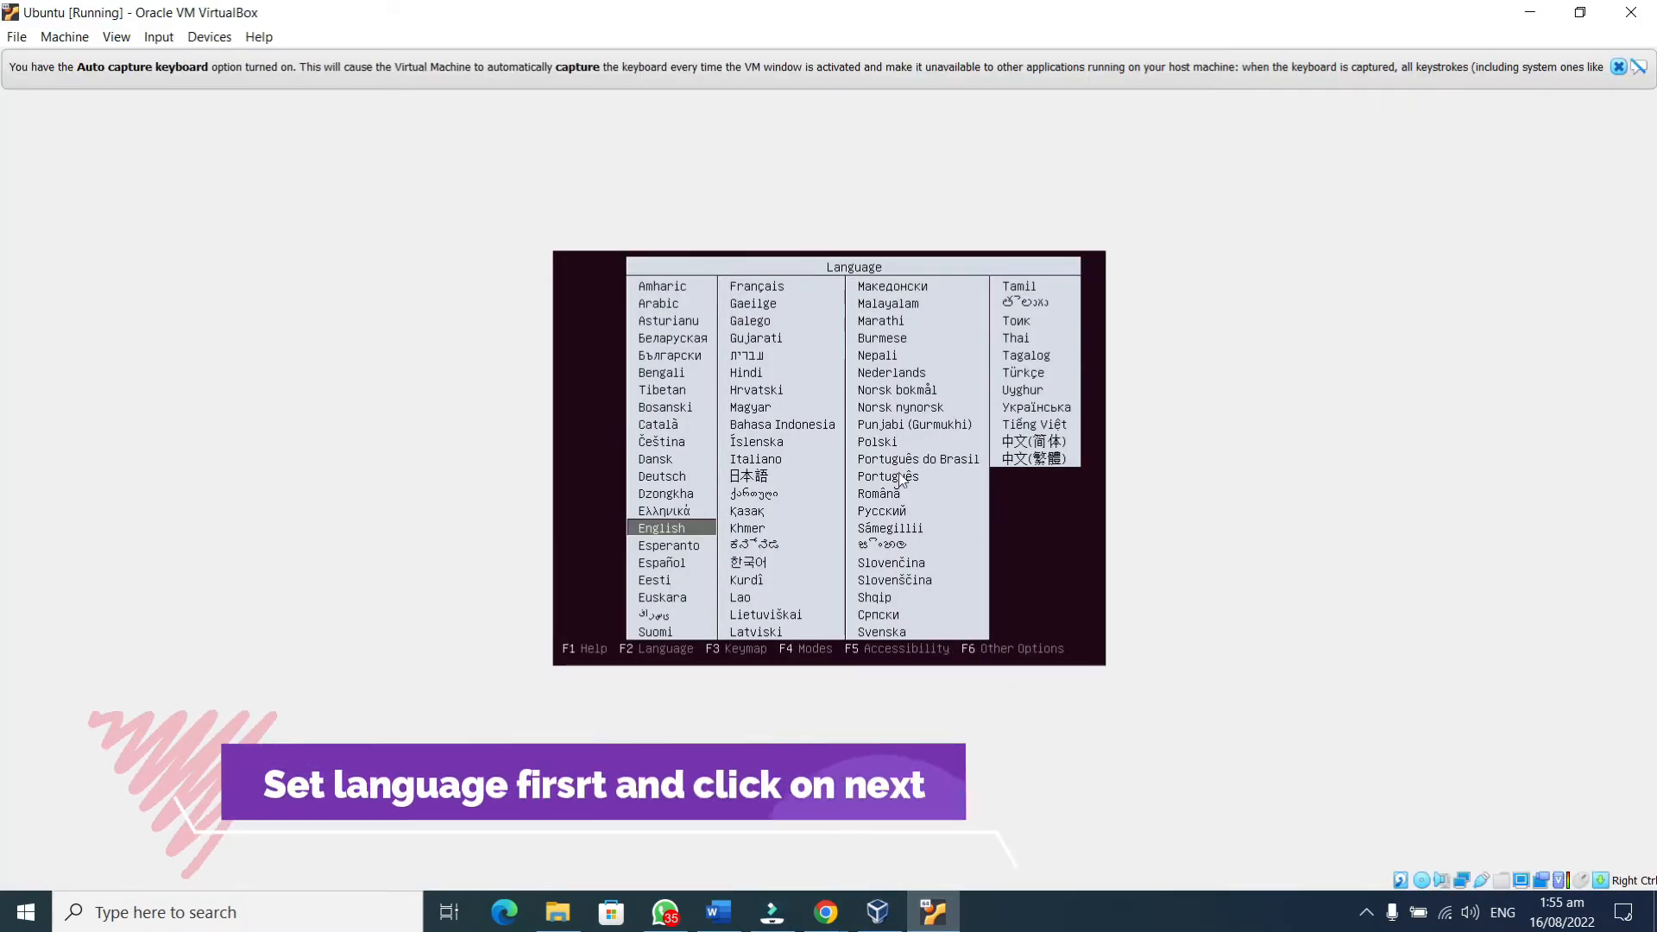
Keep English as the boot language and boot into Install Ubuntu
key("Return")
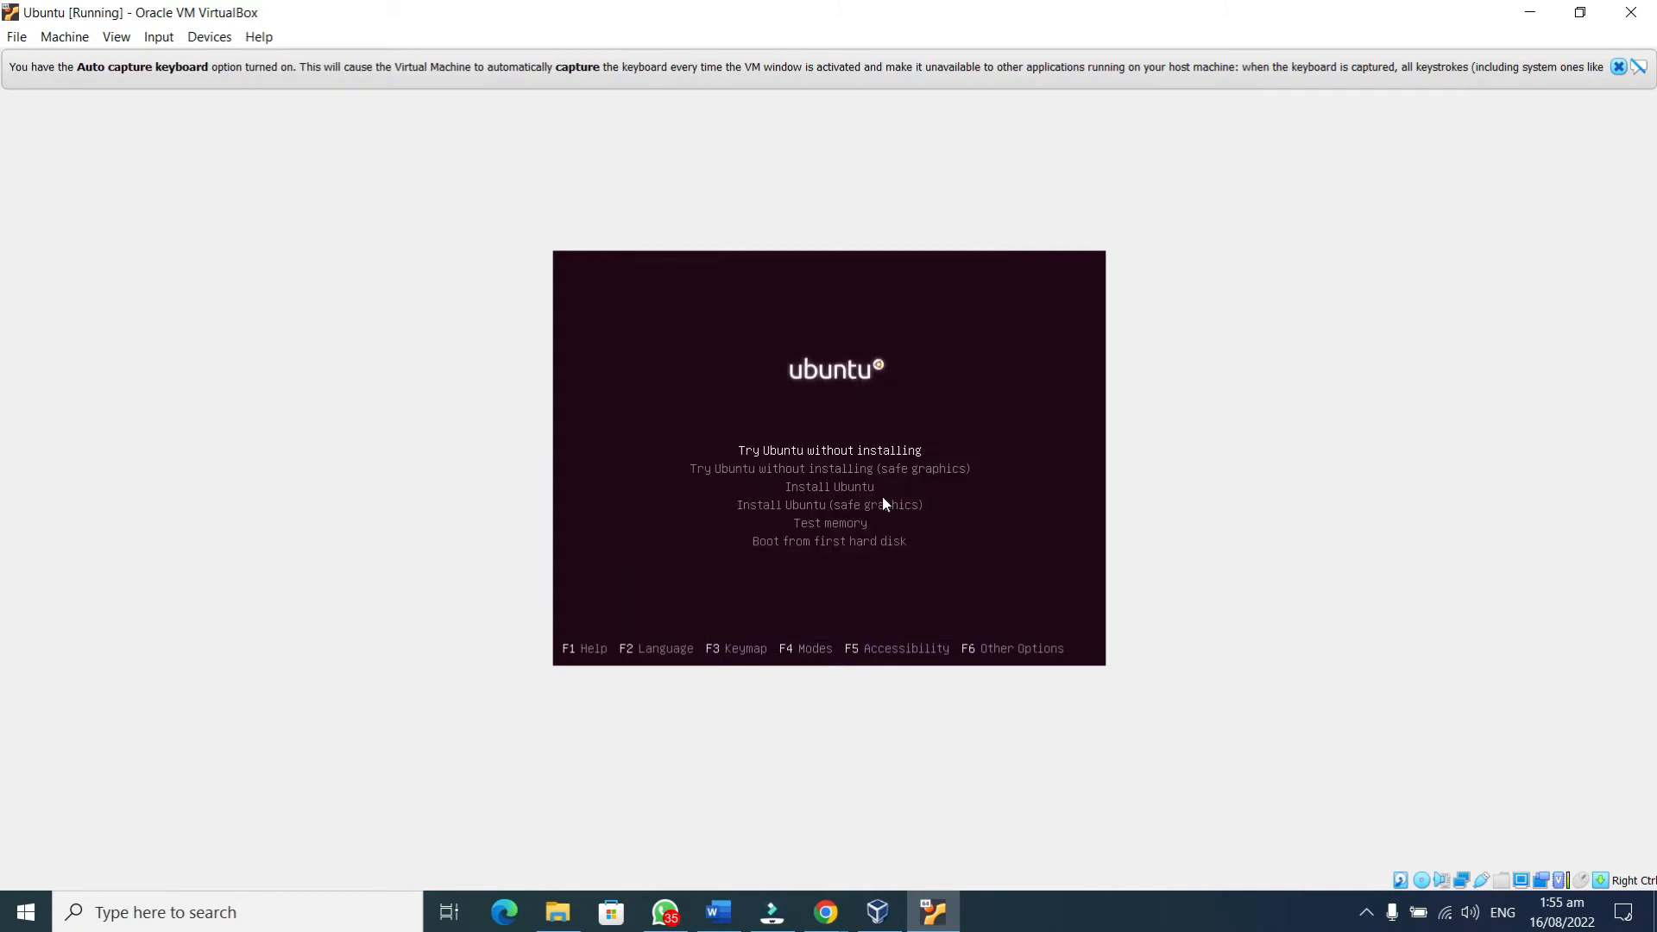
key("Down")
key("Down")
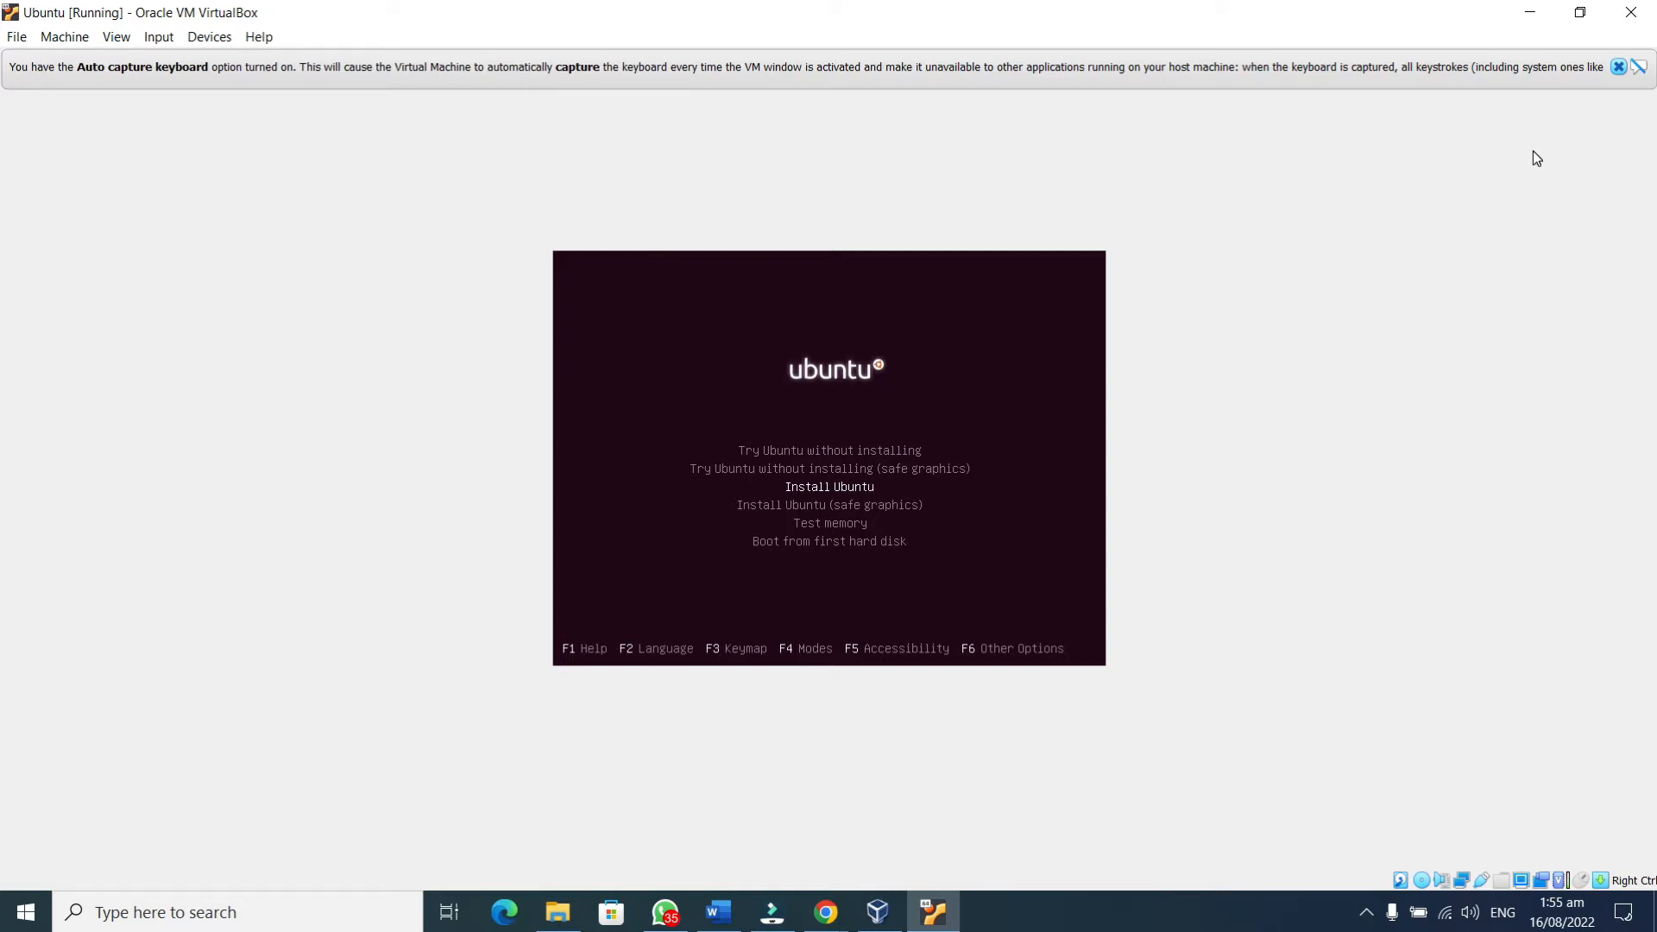
key("Return")
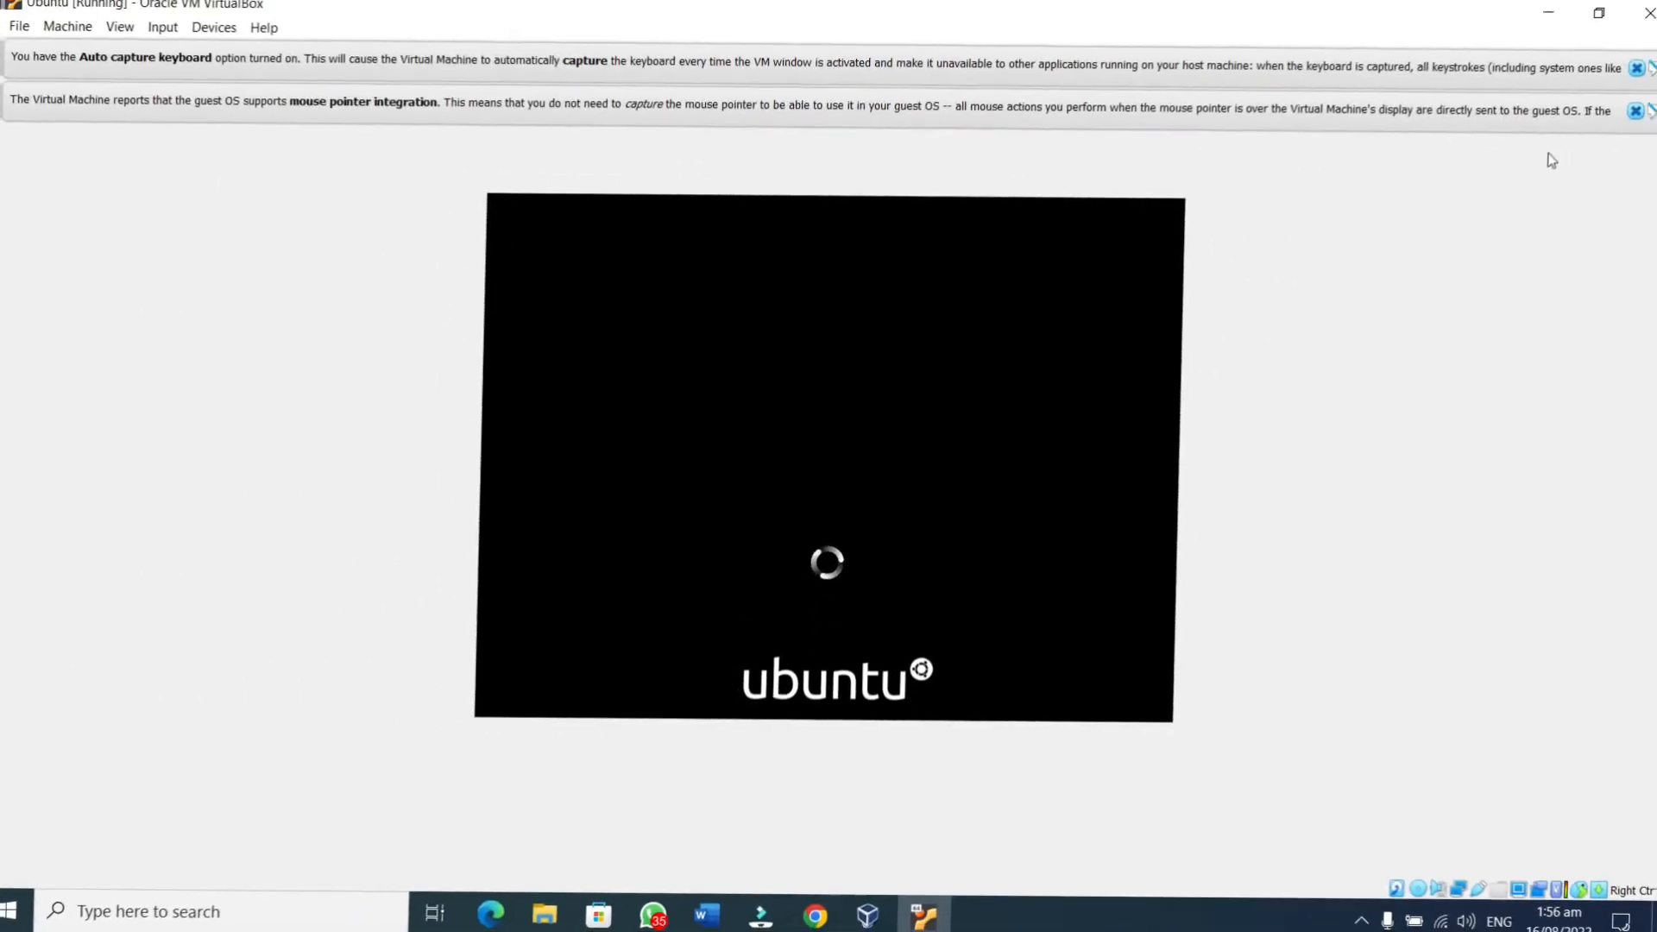
Dismiss both notices, keep the default update options, erase the disk and confirm the partition changes
left_click(1633, 68)
left_click(1626, 67)
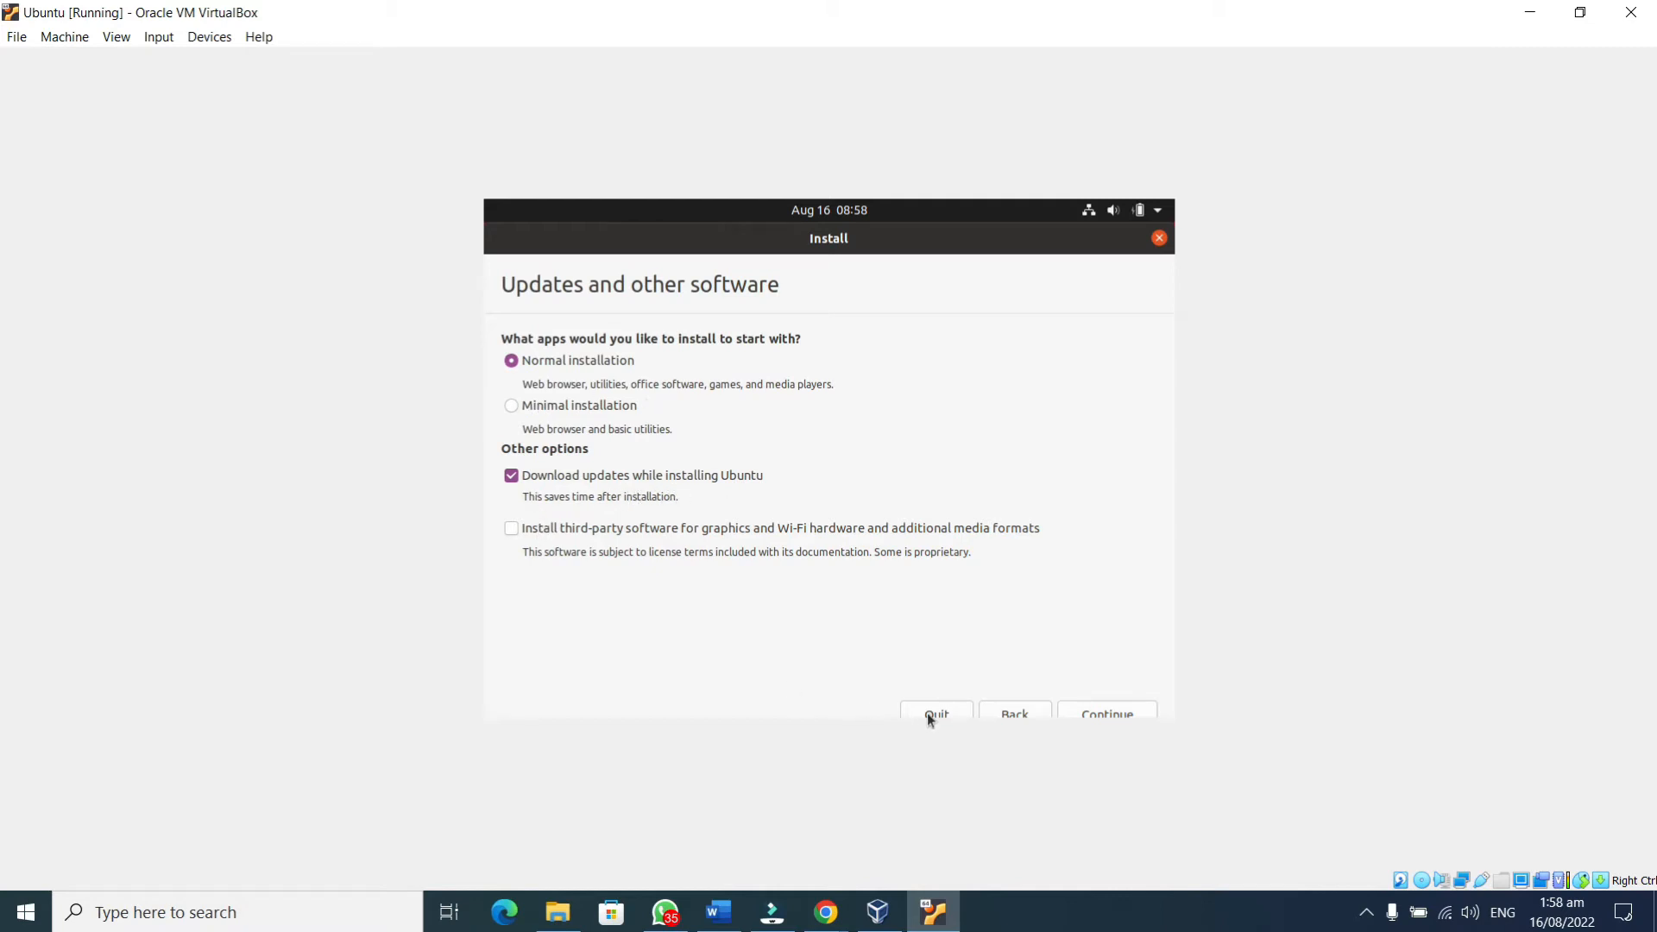
left_click(1107, 712)
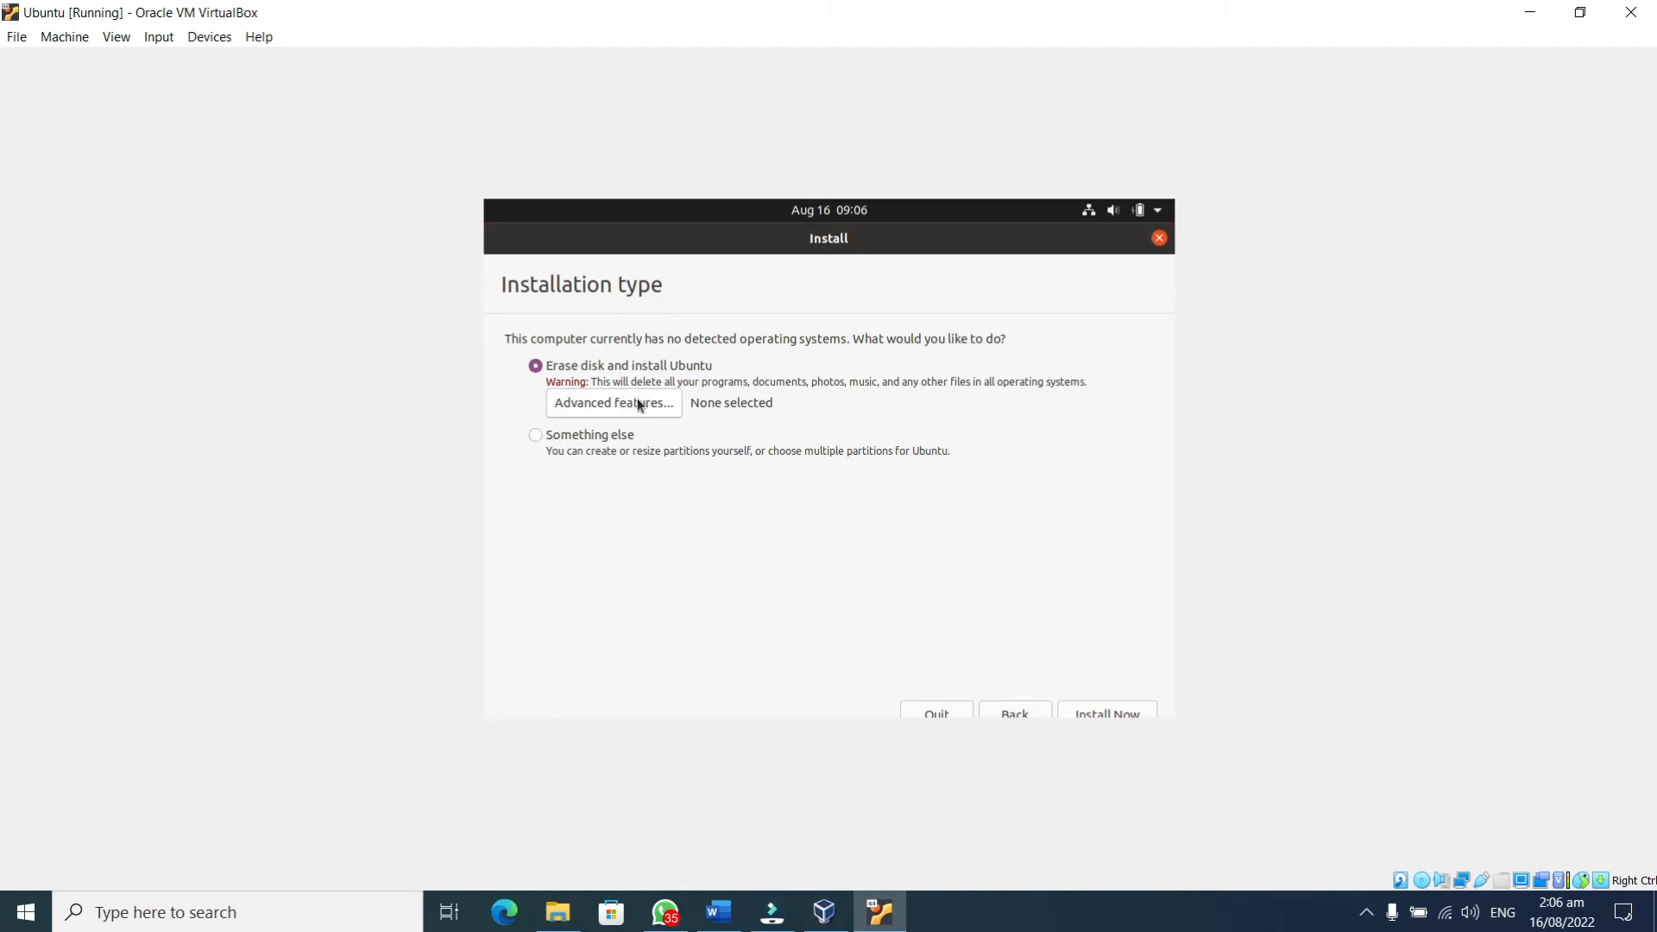
left_click(1126, 715)
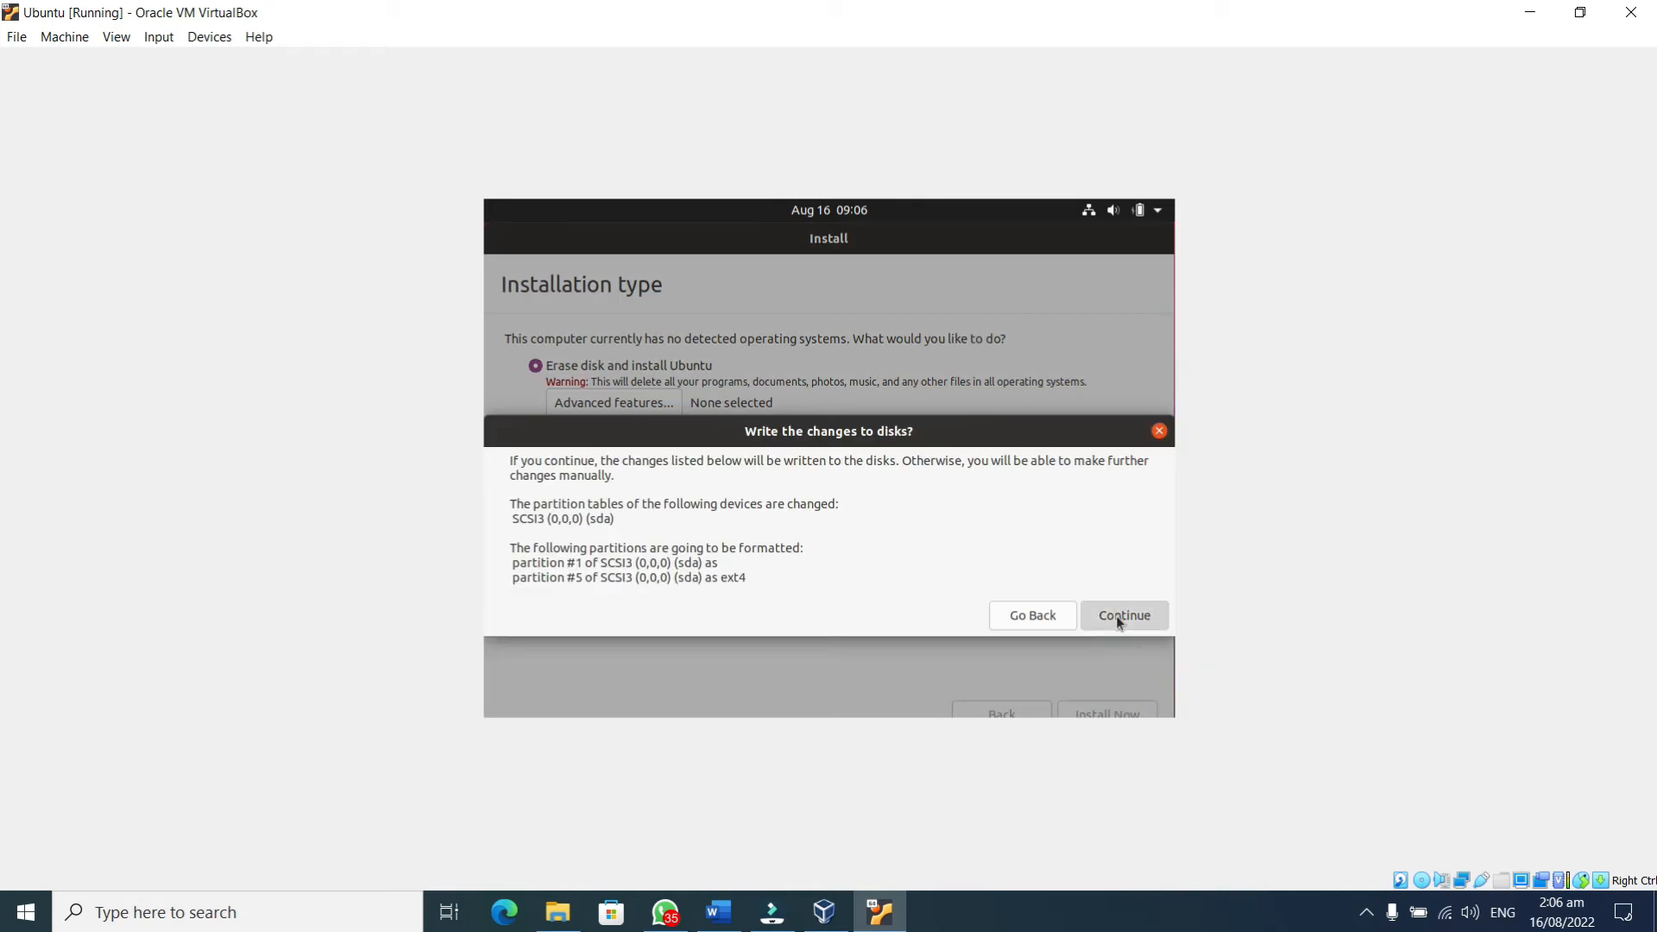
left_click(1118, 618)
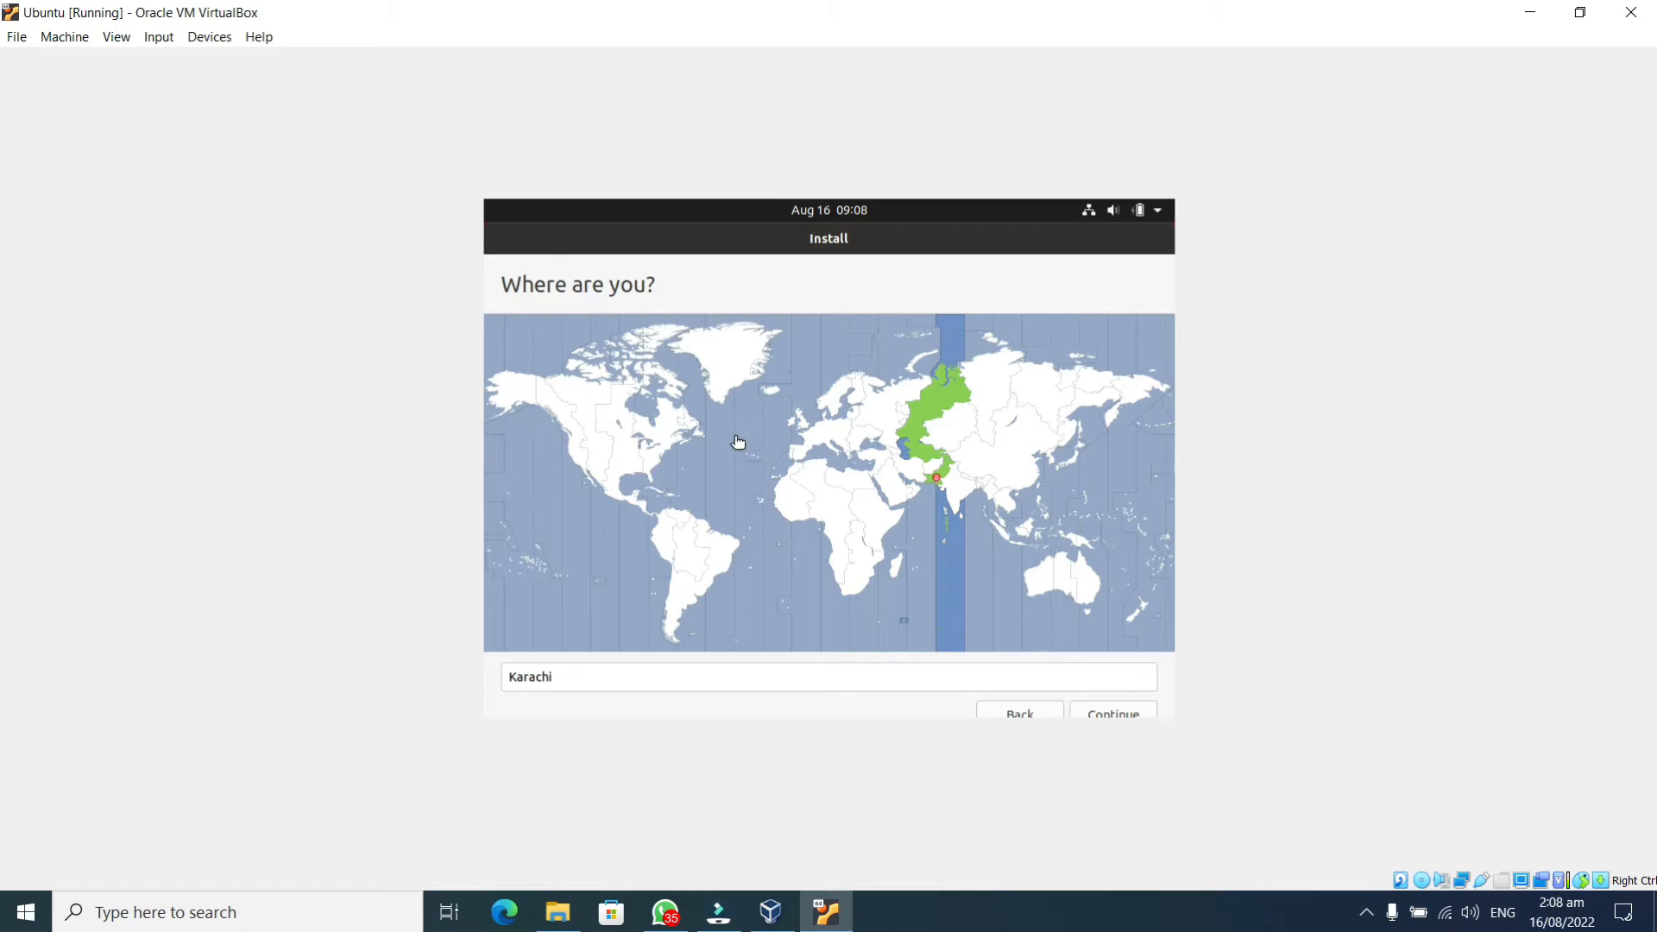
Accept Karachi as the location and enter the user's full name
left_click(1112, 714)
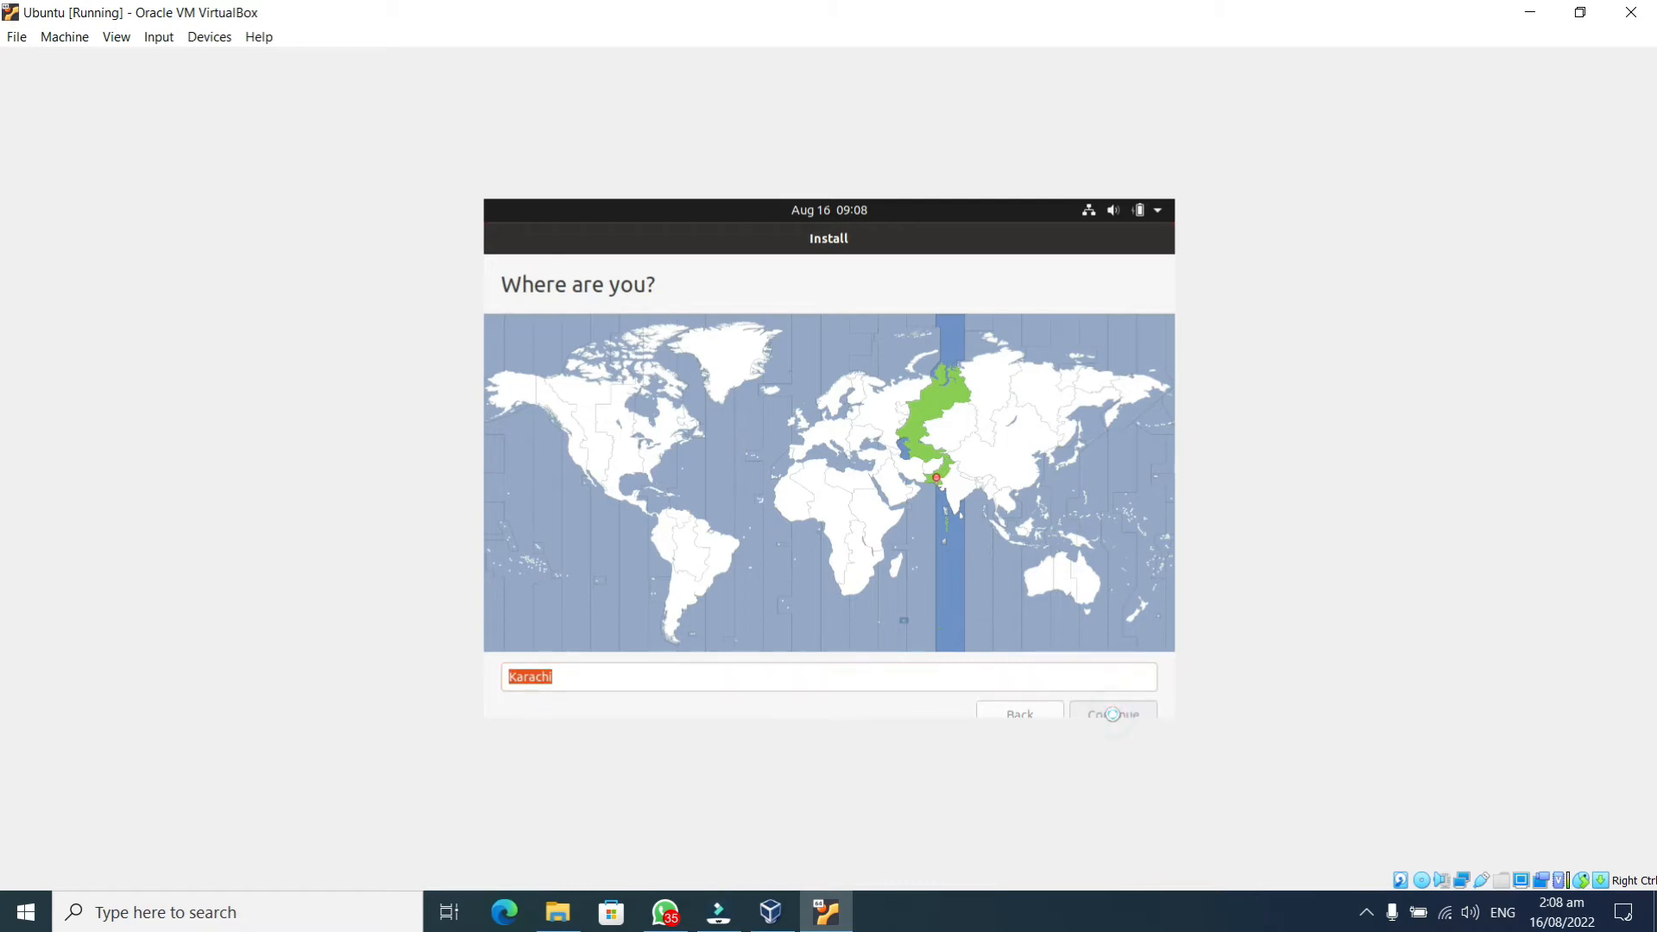
type("Z")
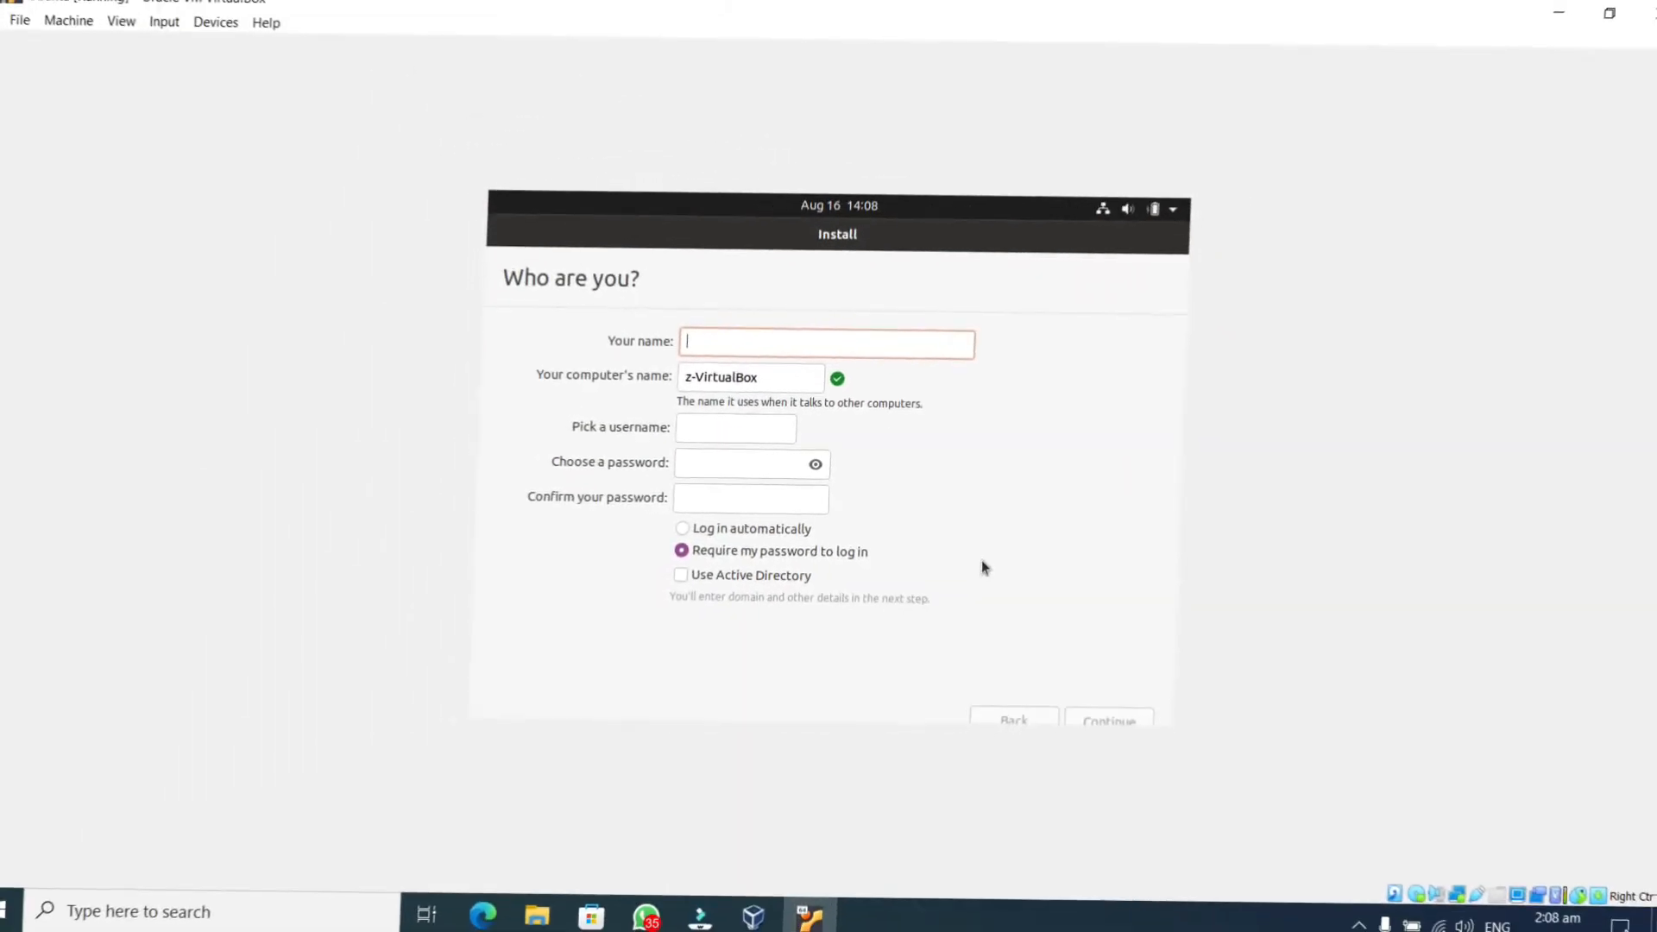
type("Muhamm")
type("ad")
key("BackSpace")
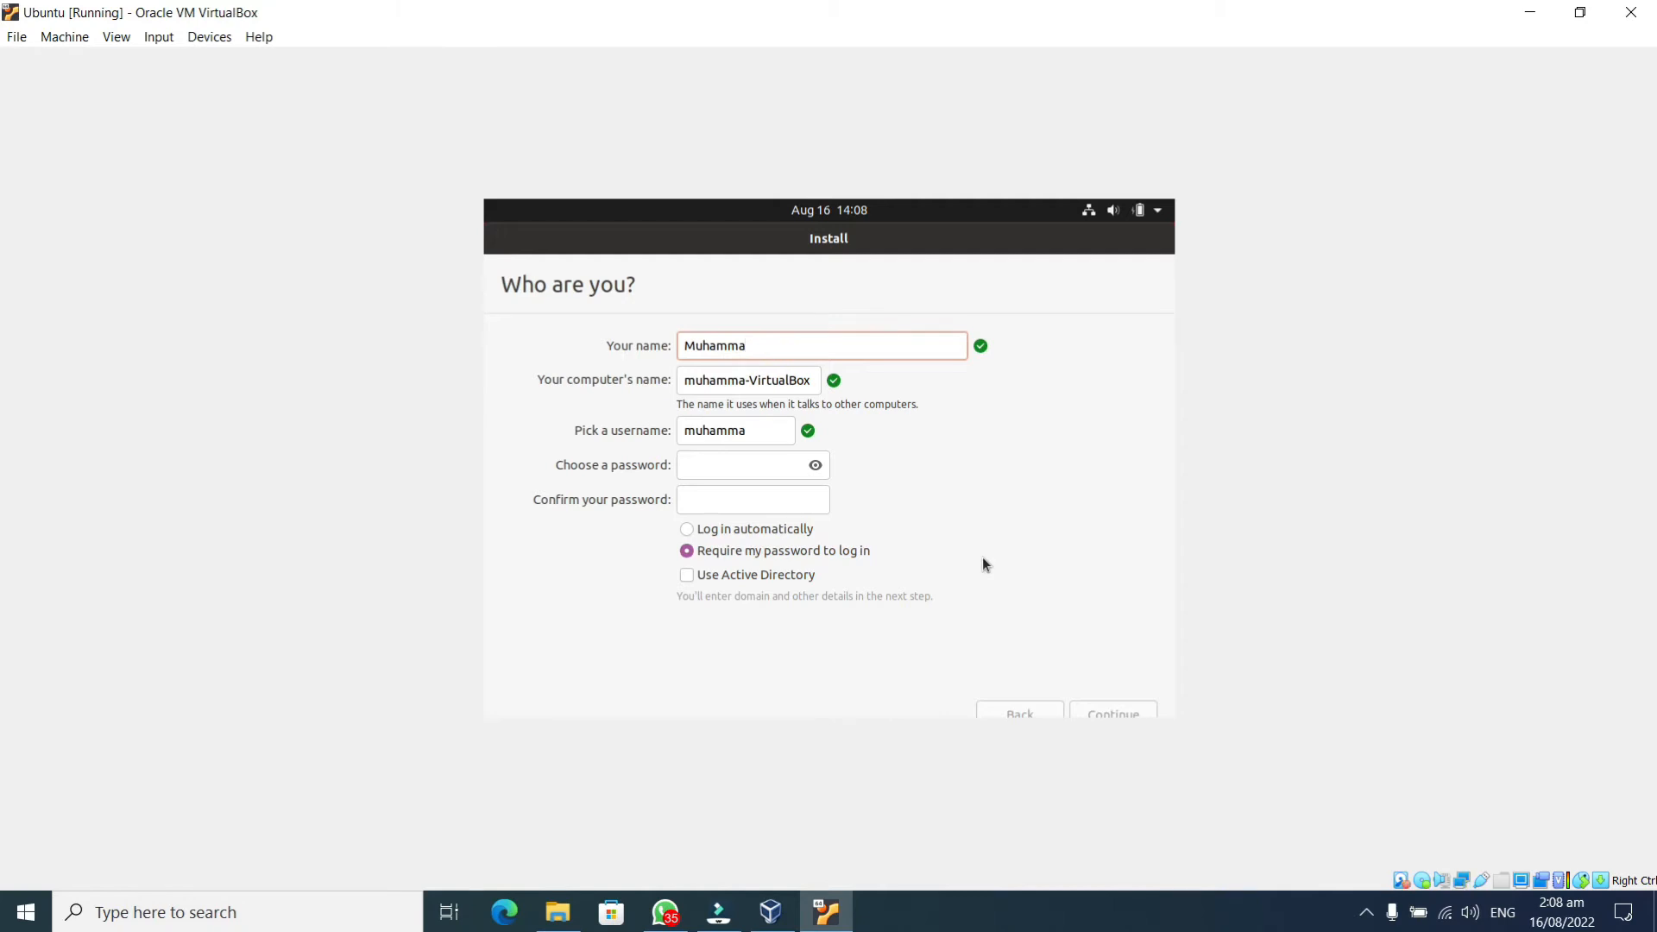
type("Zeeshan")
Set and confirm the account password, then continue the installation
left_click(749, 473)
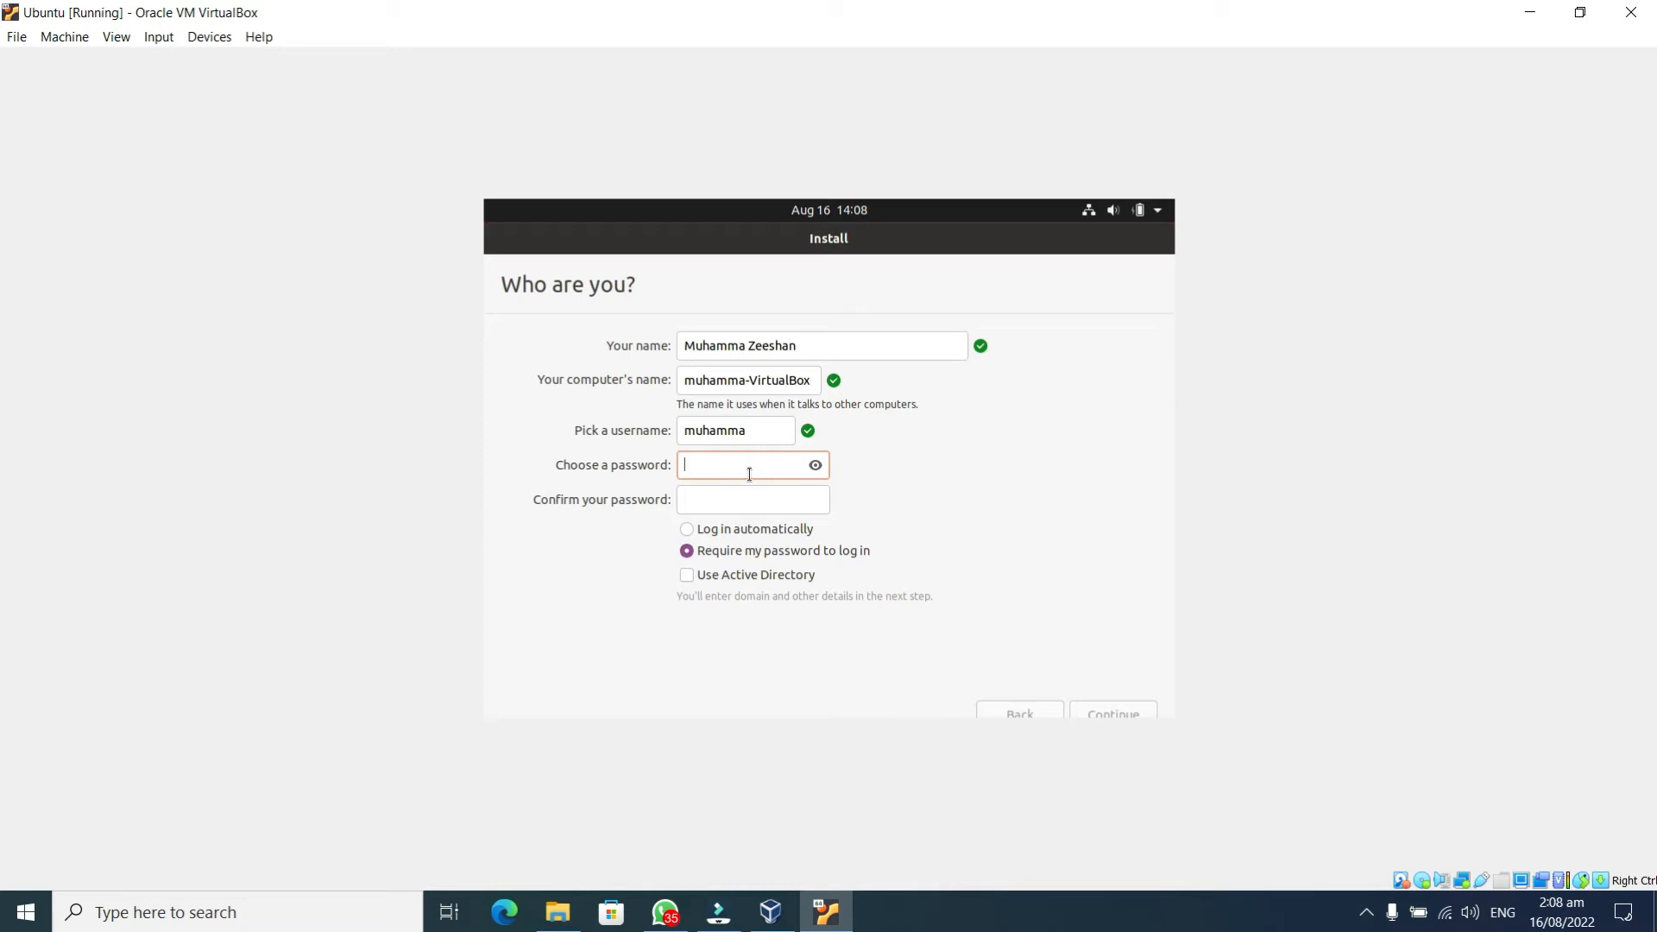
type("1234")
left_click(747, 492)
type("1234")
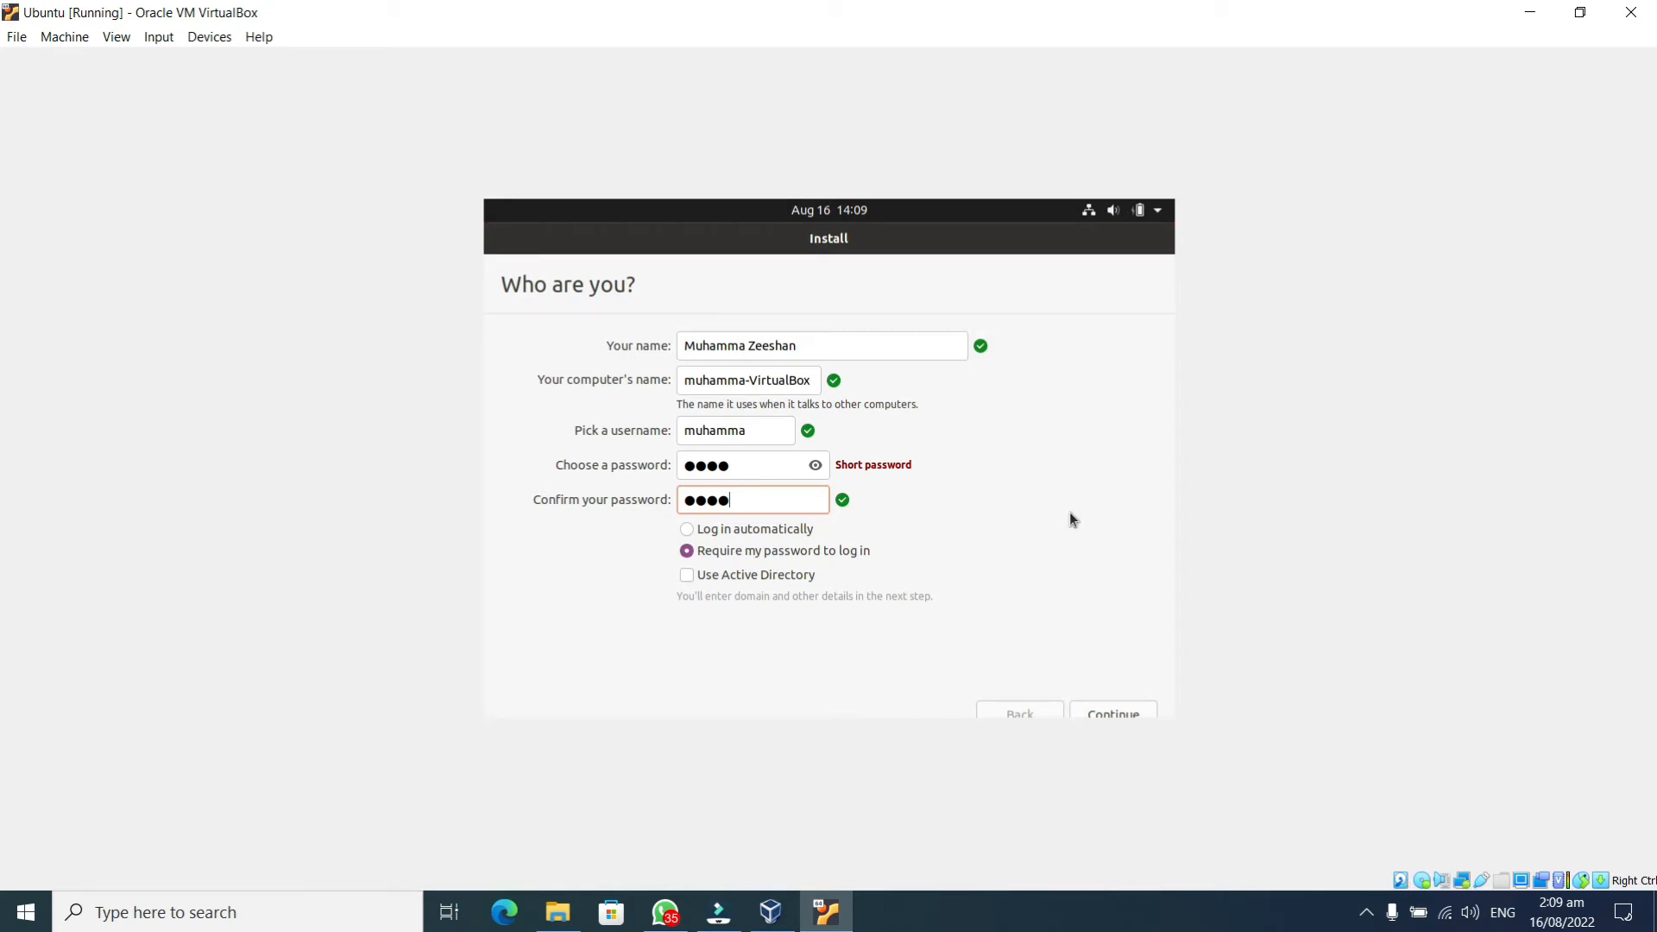
left_click(1130, 709)
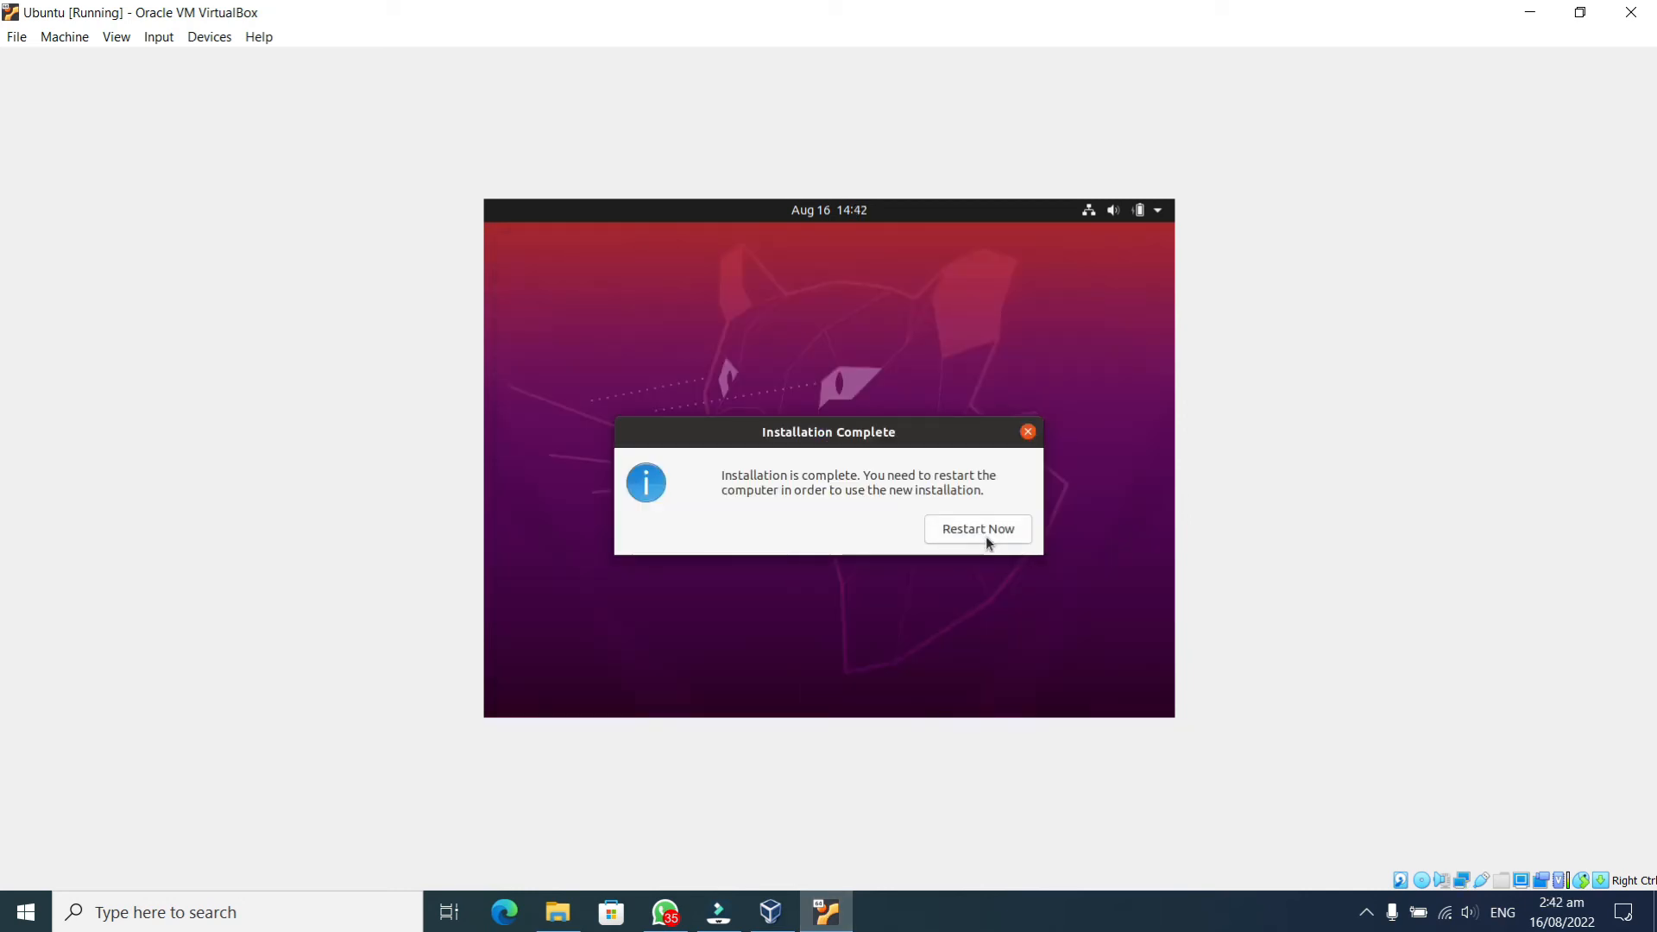
Restart the VM from the Installation Complete dialog once installation finishes
left_click(984, 530)
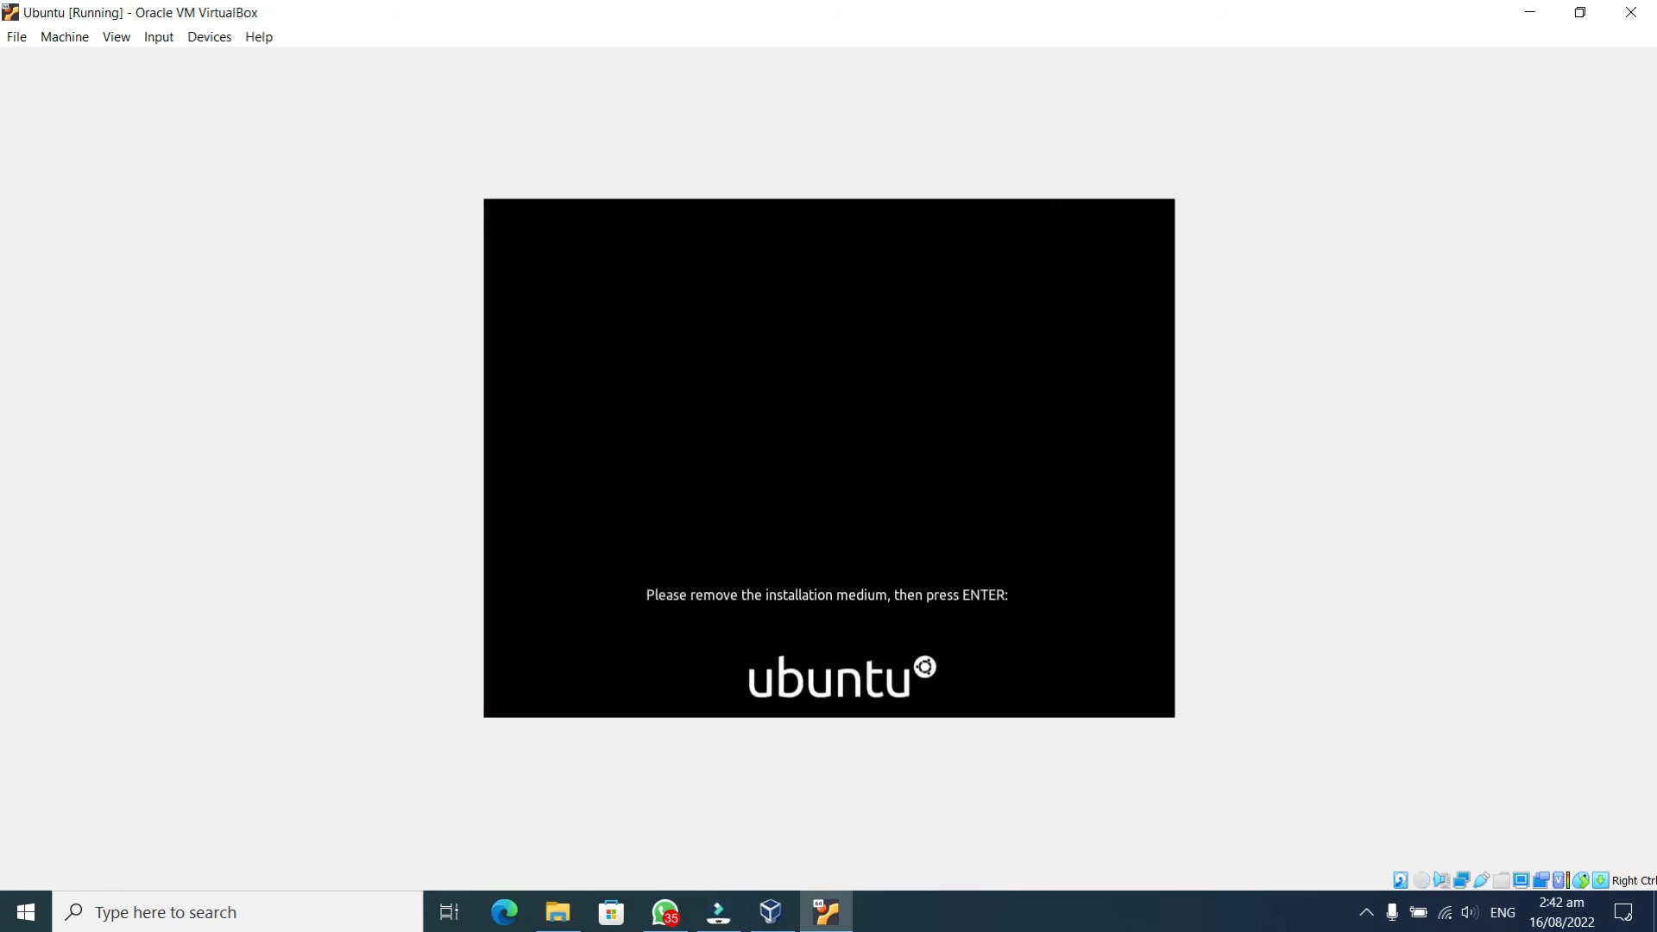
Reboot the VM, dismiss the mouse-integration notice, and log in to the new account with its password
key("Return")
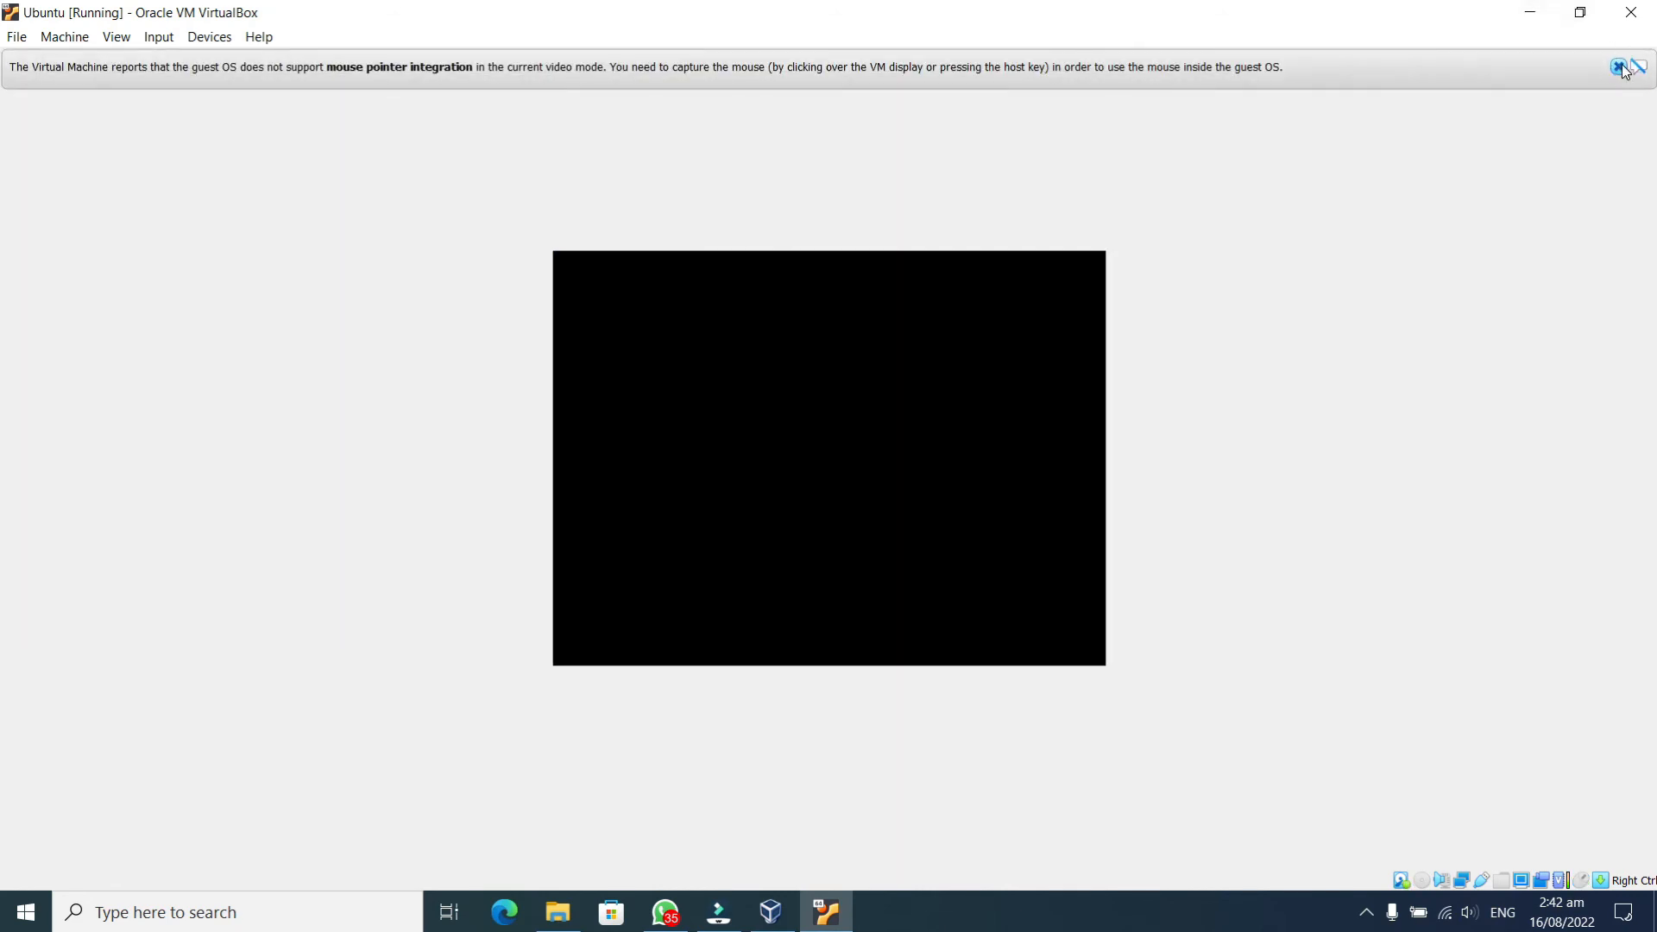
left_click(1620, 67)
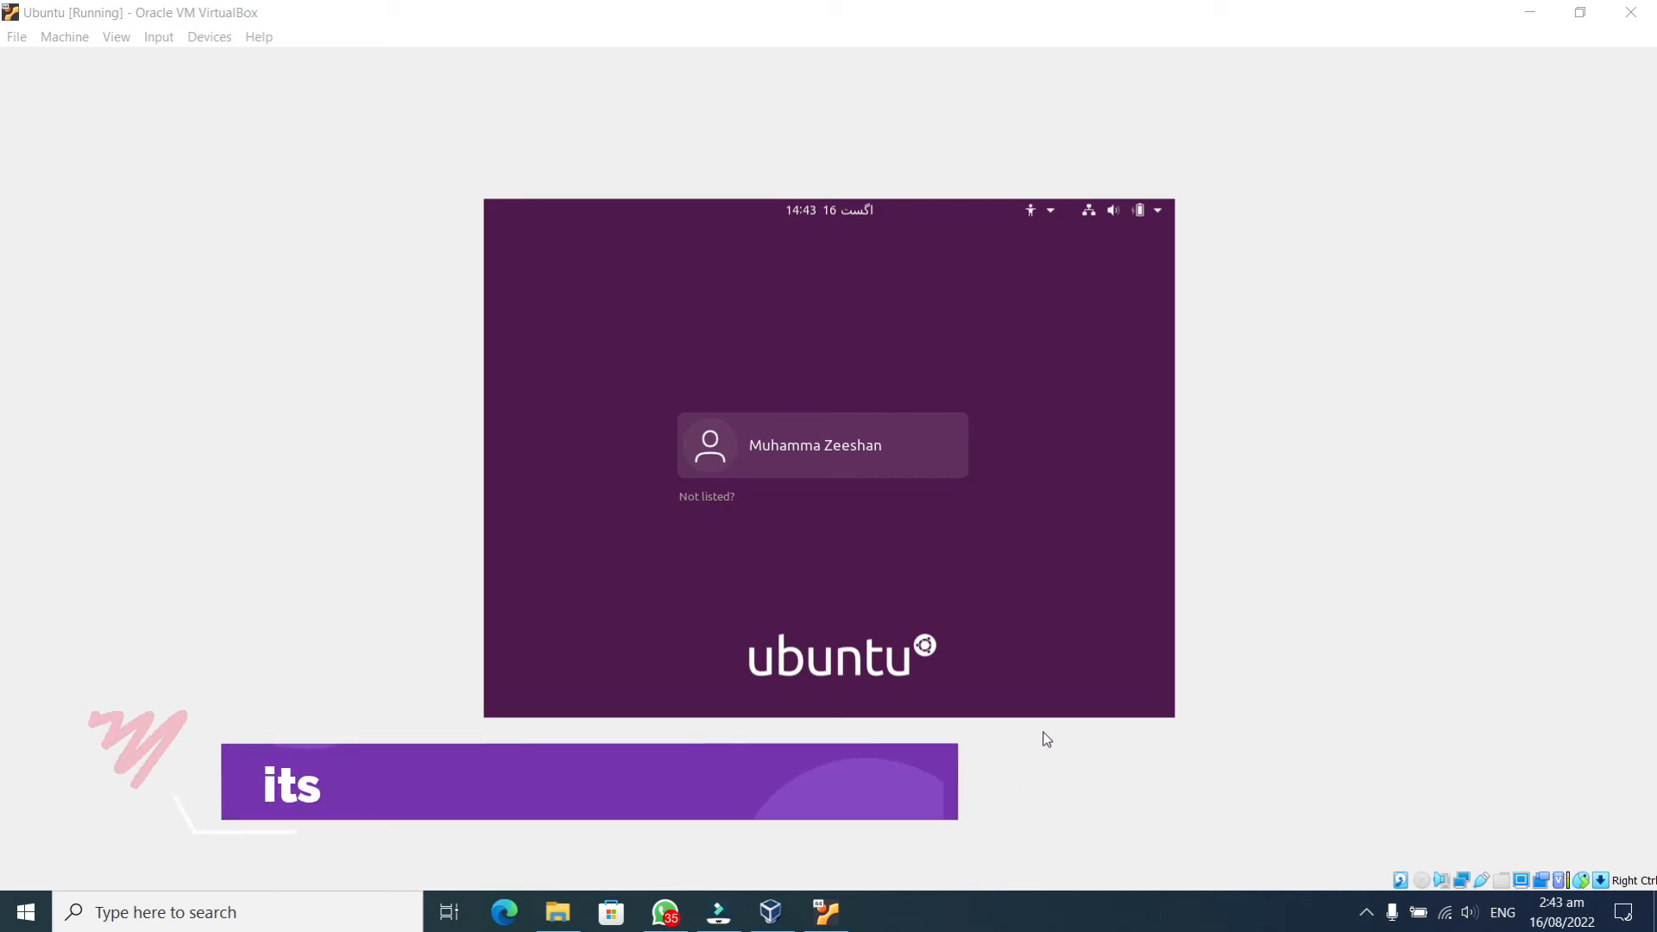
left_click(857, 456)
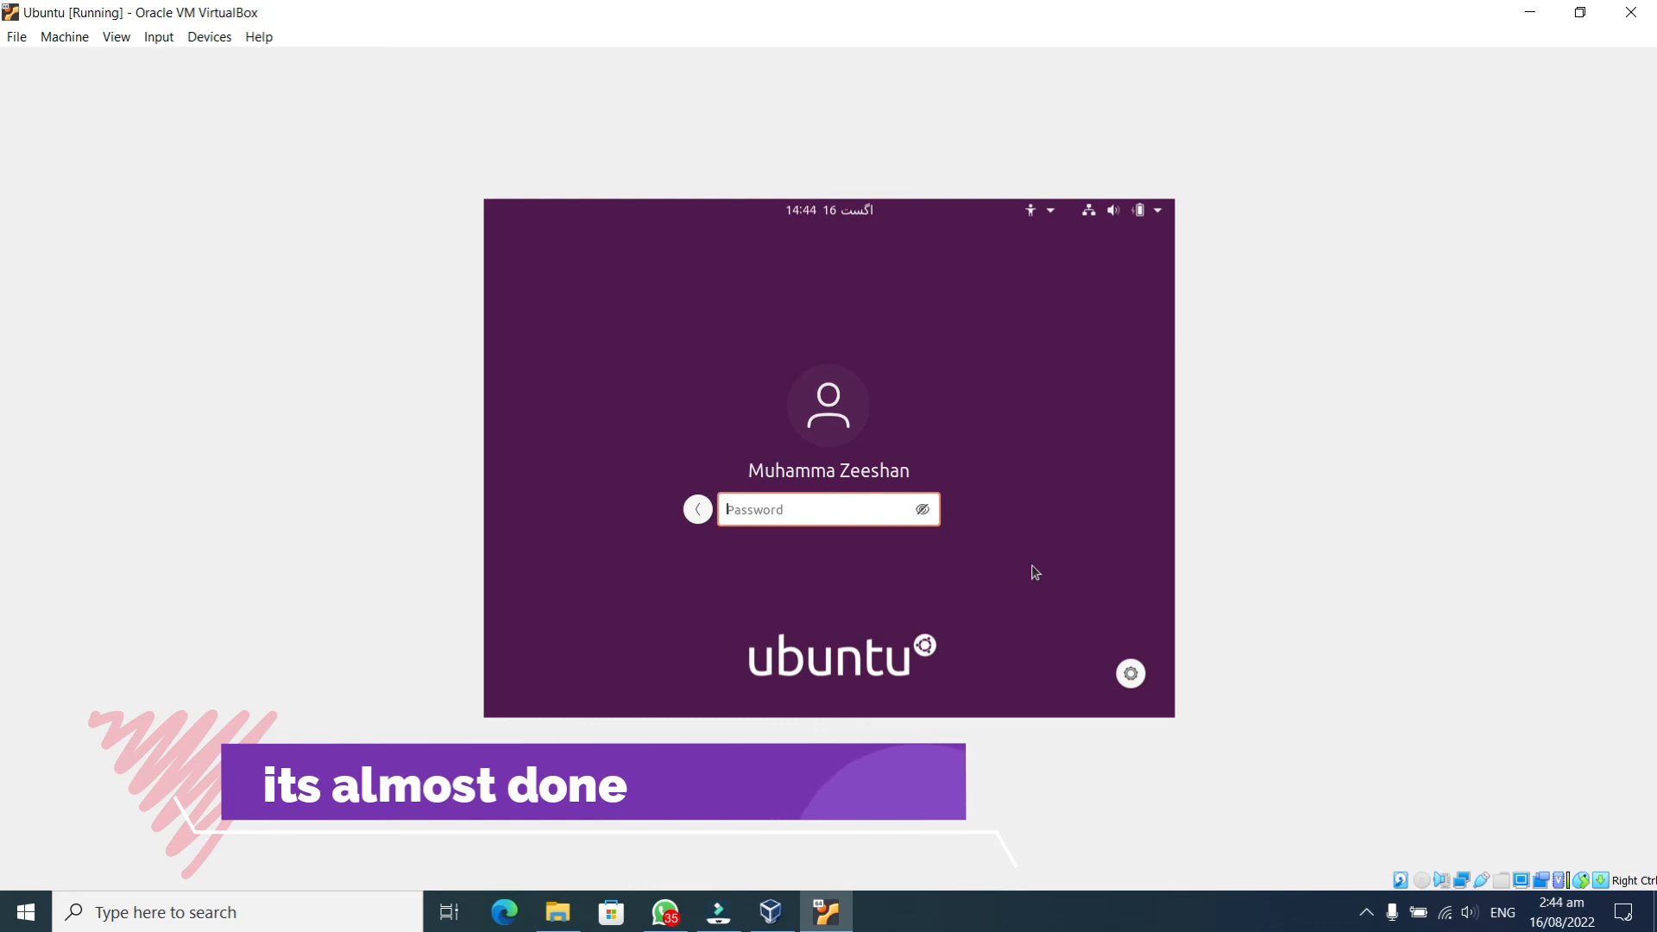
type("1234")
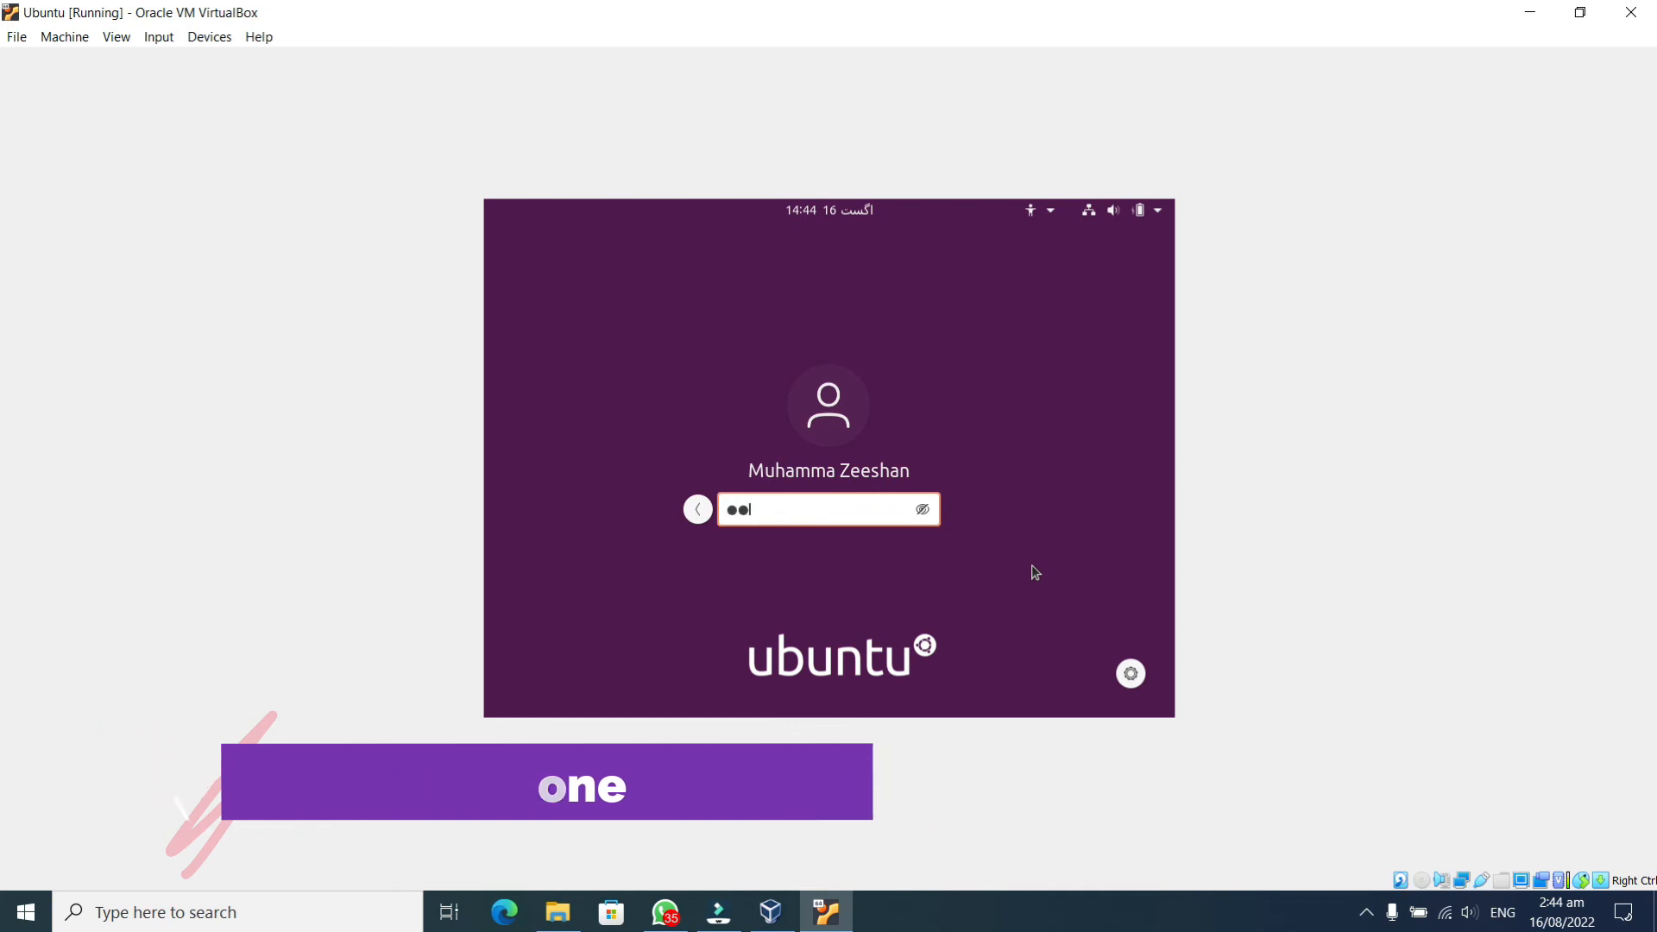
key("Return")
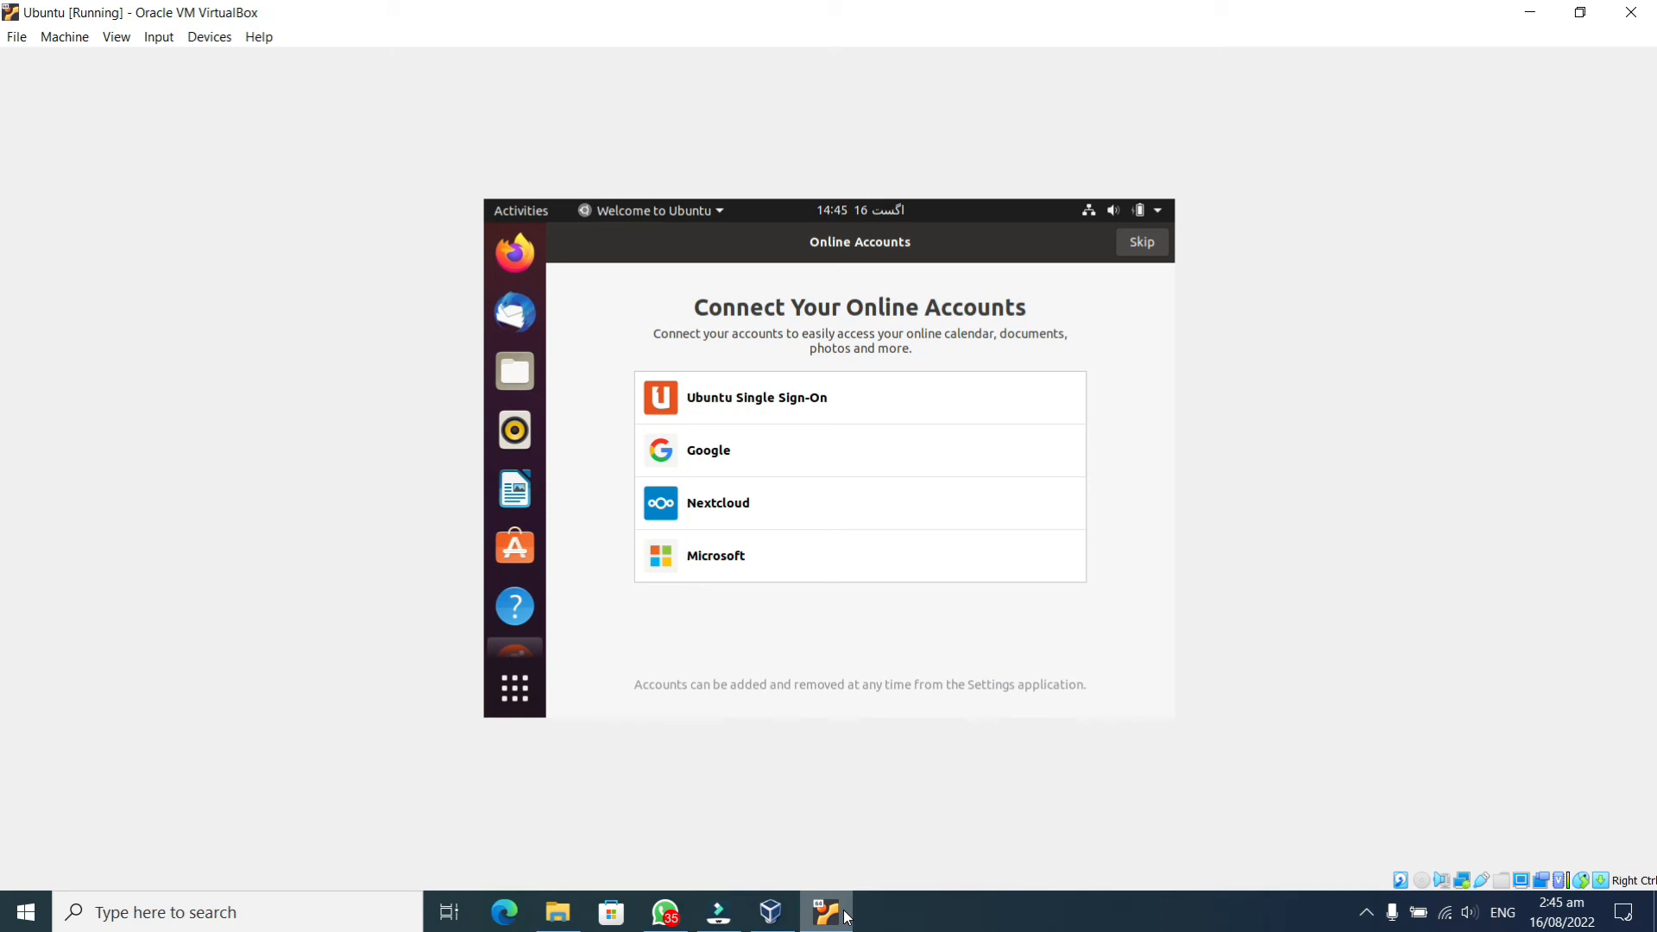
Cancel the Google sign-in, skip online accounts, and pass the Livepatch, Help improve Ubuntu and Privacy pages
left_click(803, 451)
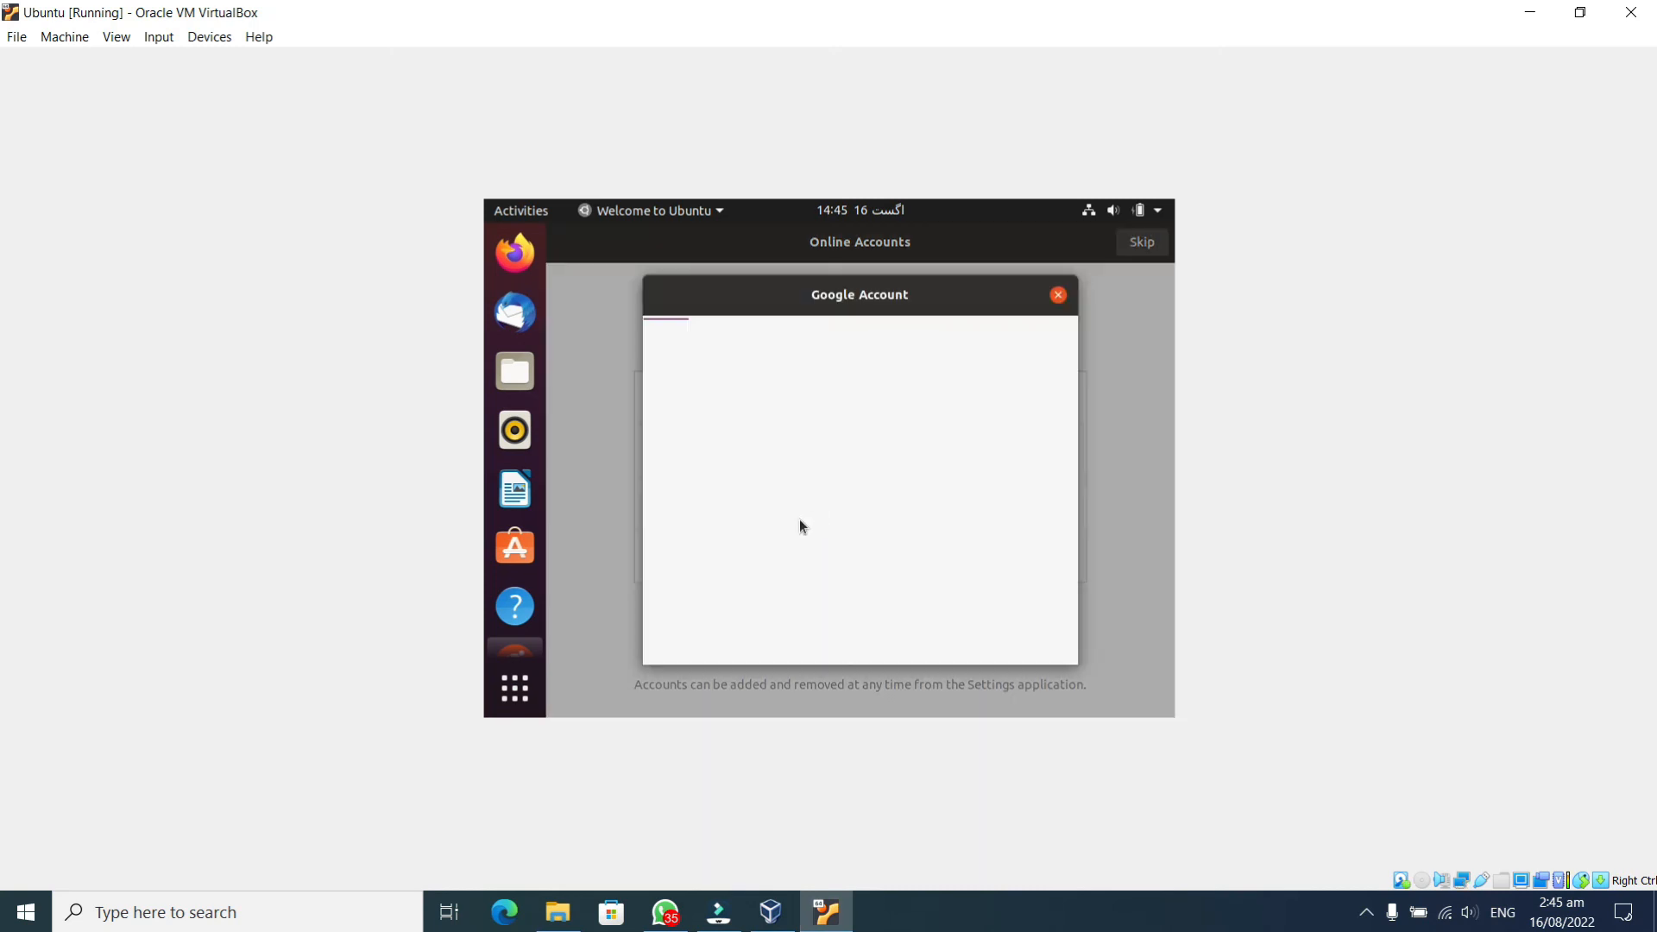
left_click(1058, 296)
left_click(1142, 244)
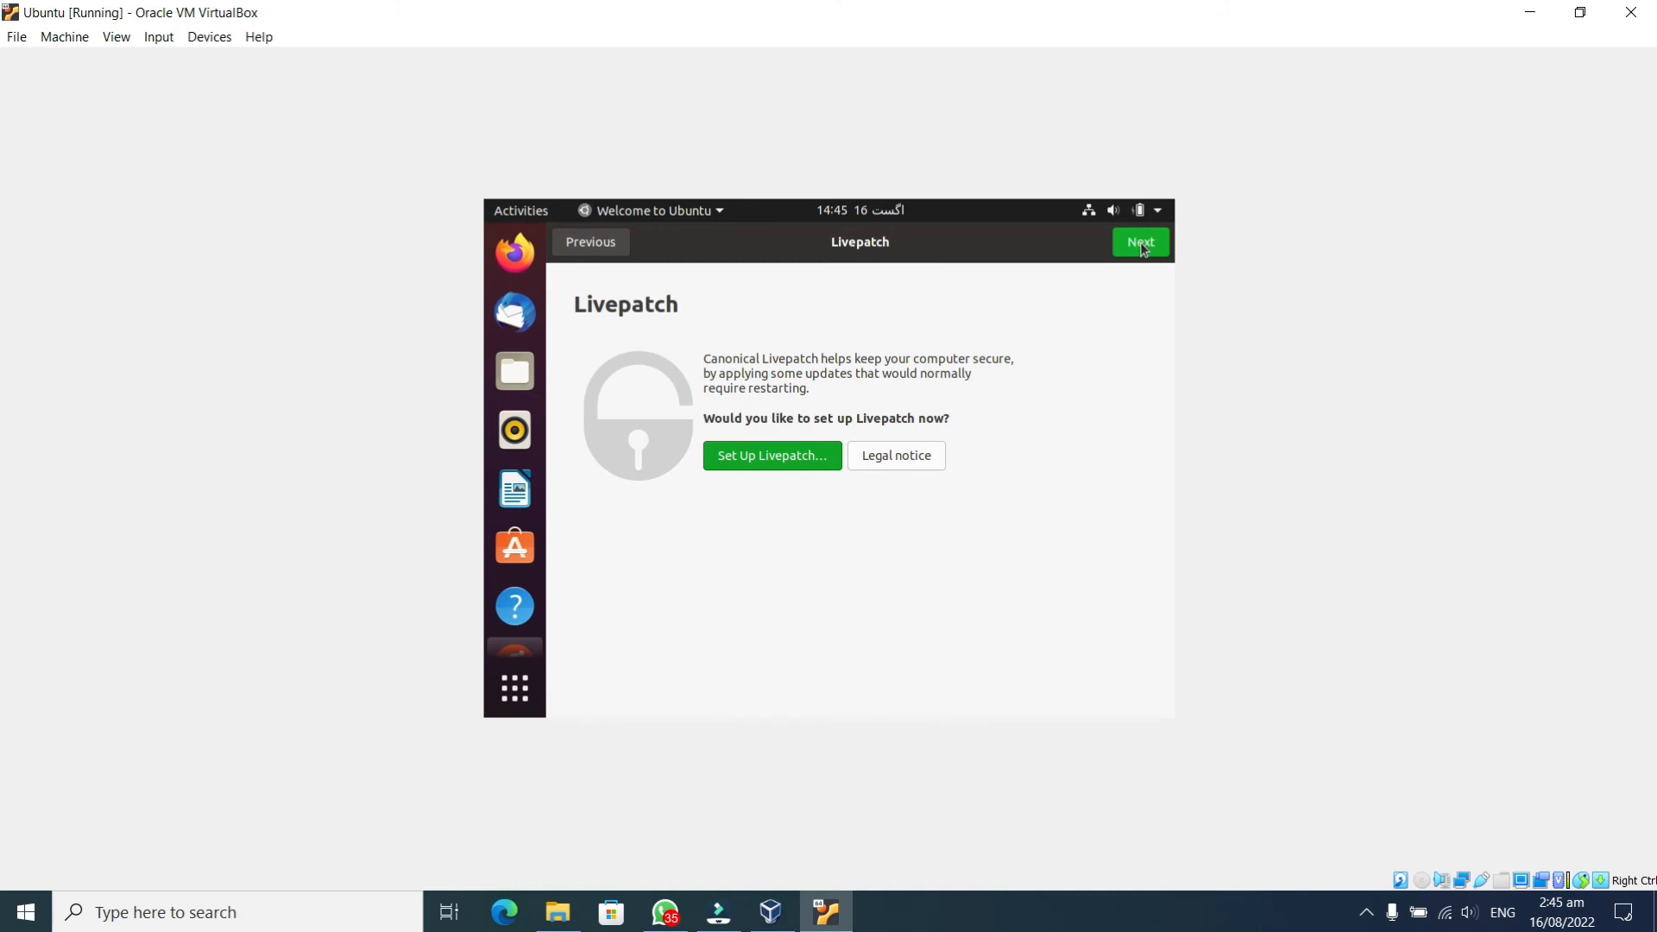
left_click(1140, 245)
left_click(1141, 244)
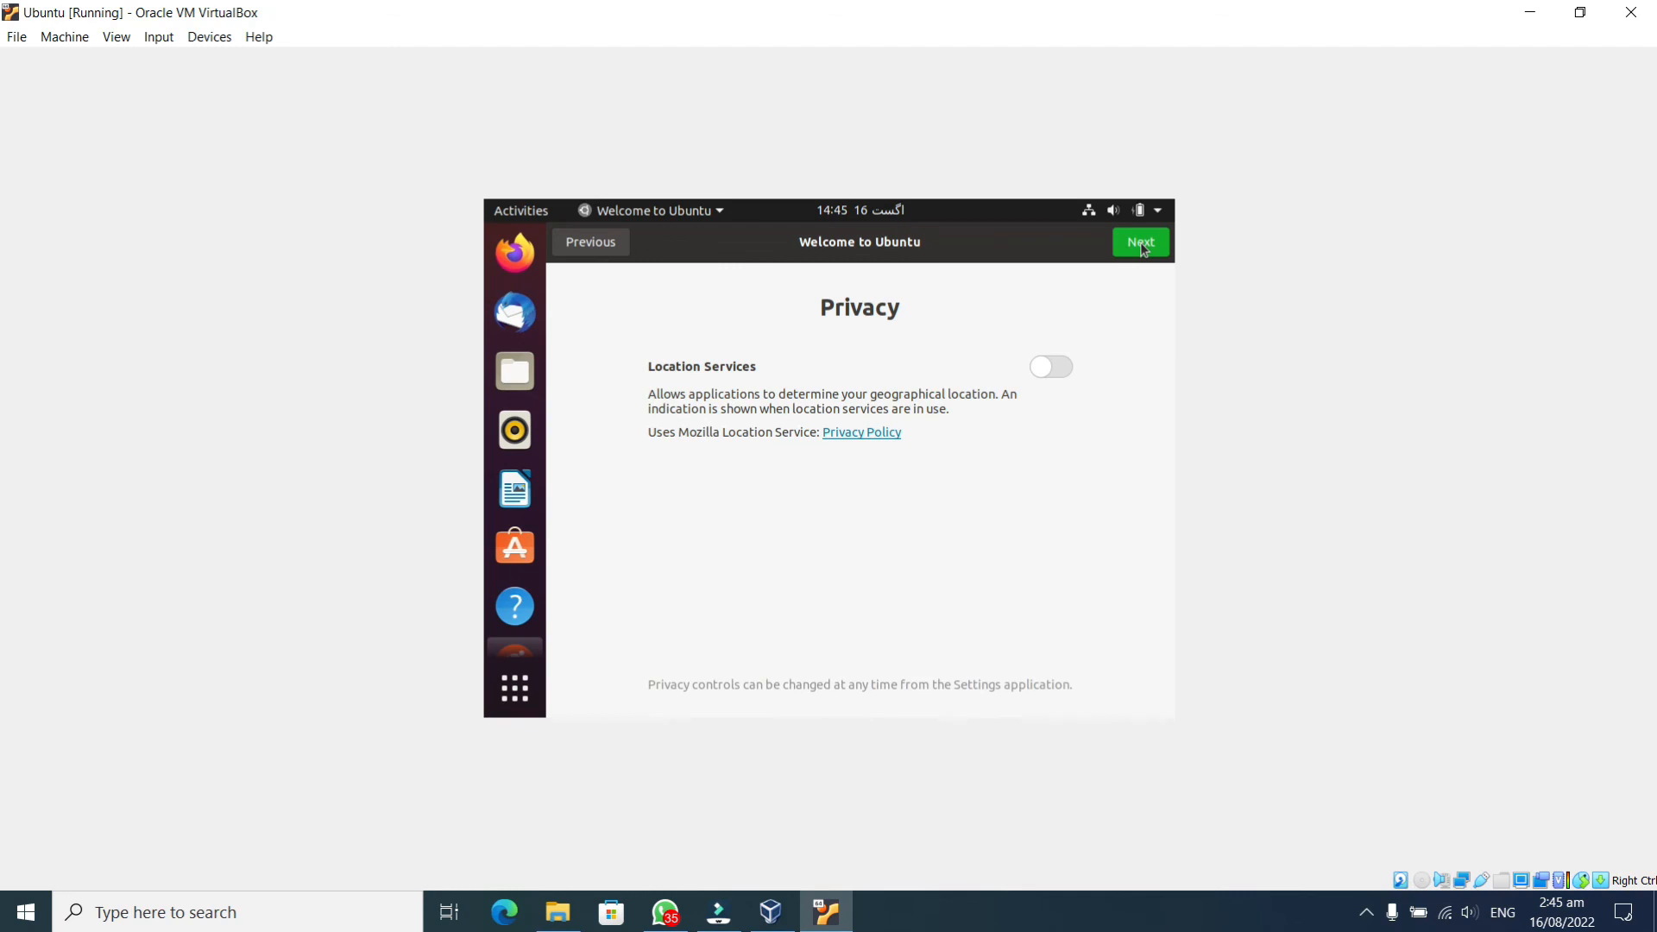
left_click(1141, 243)
left_click(1140, 245)
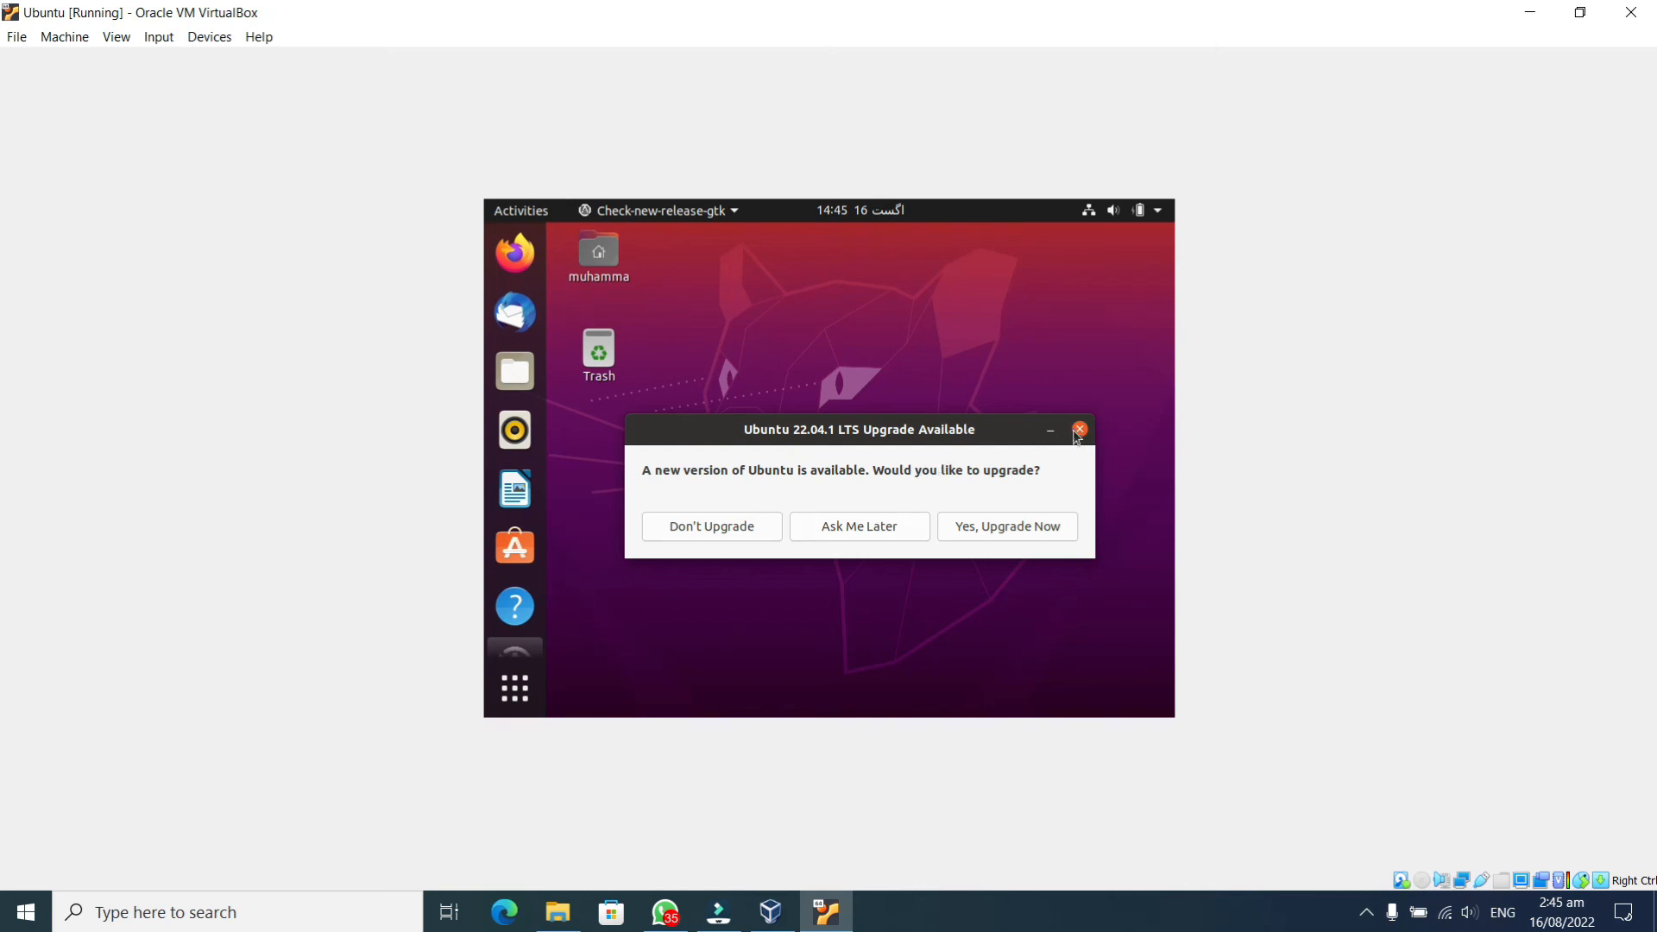
Dismiss the Ubuntu 22.04.1 upgrade offer and launch Firefox from the dock
left_click(1080, 429)
left_click(511, 257)
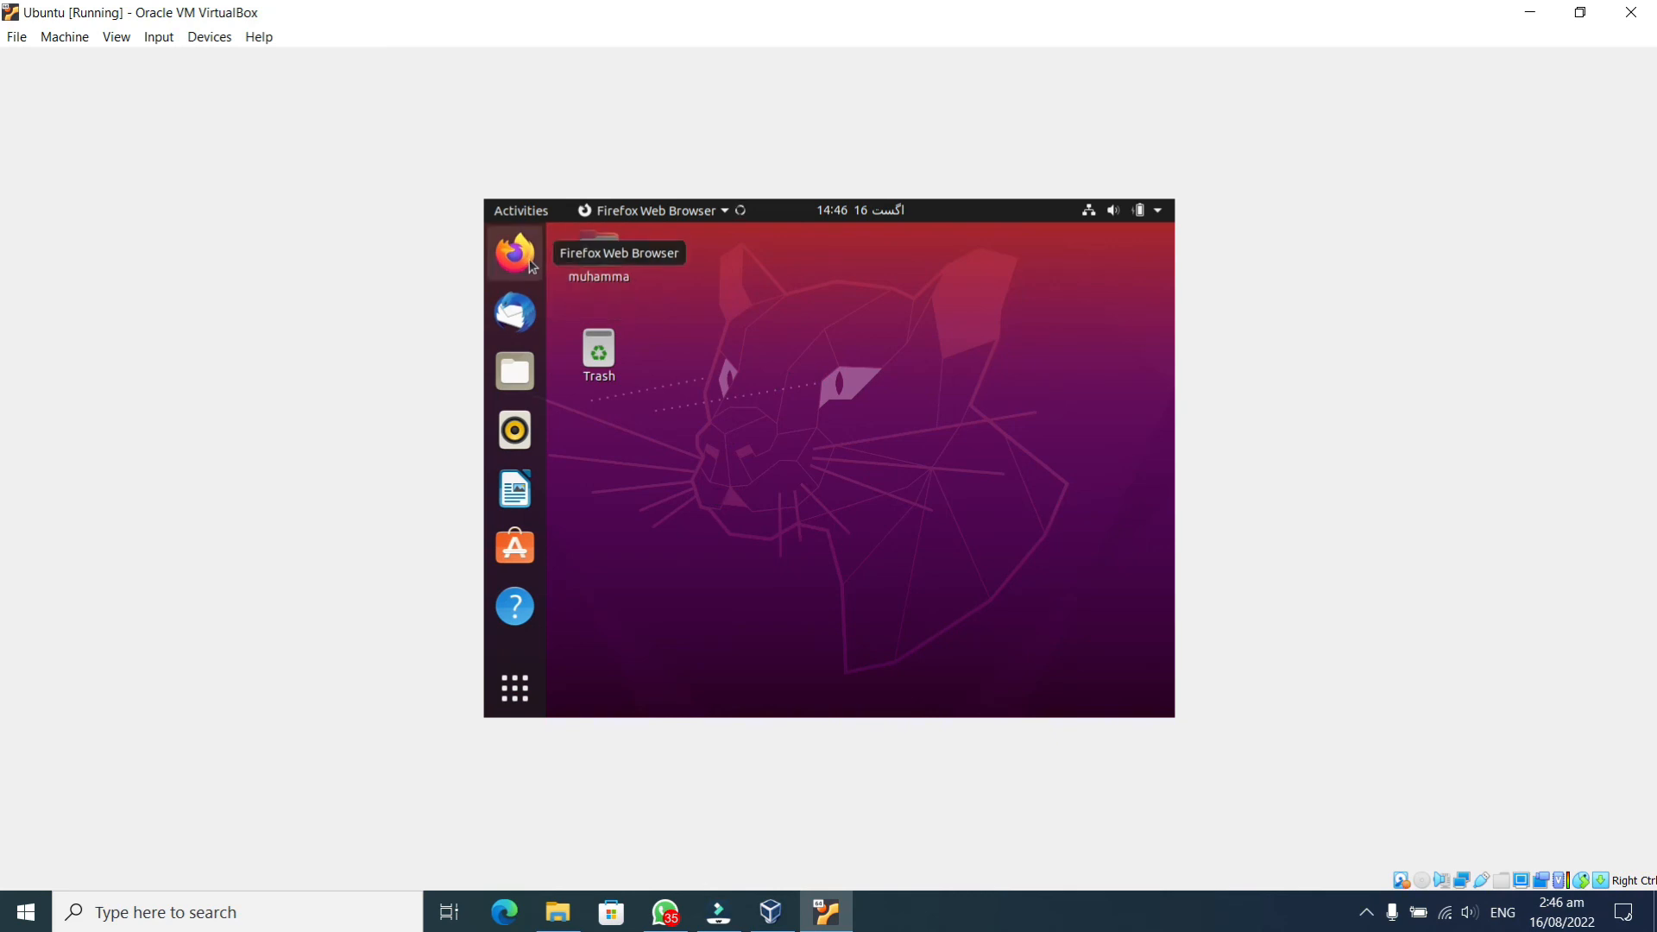
right_click(756, 385)
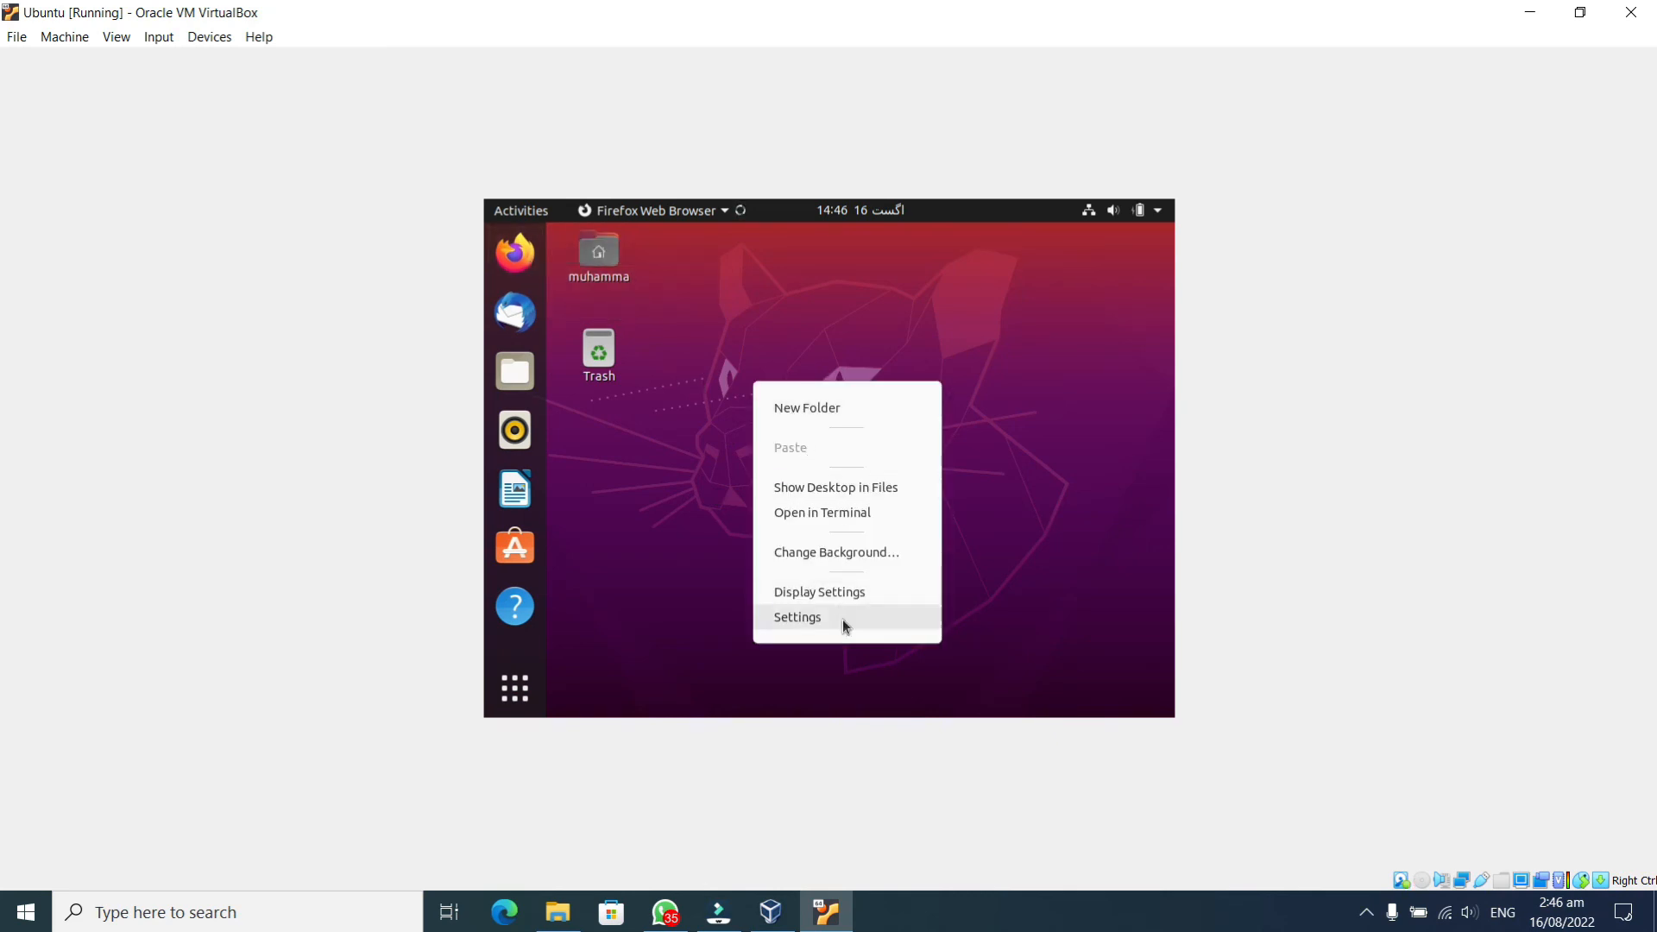
Close the desktop context menu and show the installed applications overview
left_click(691, 581)
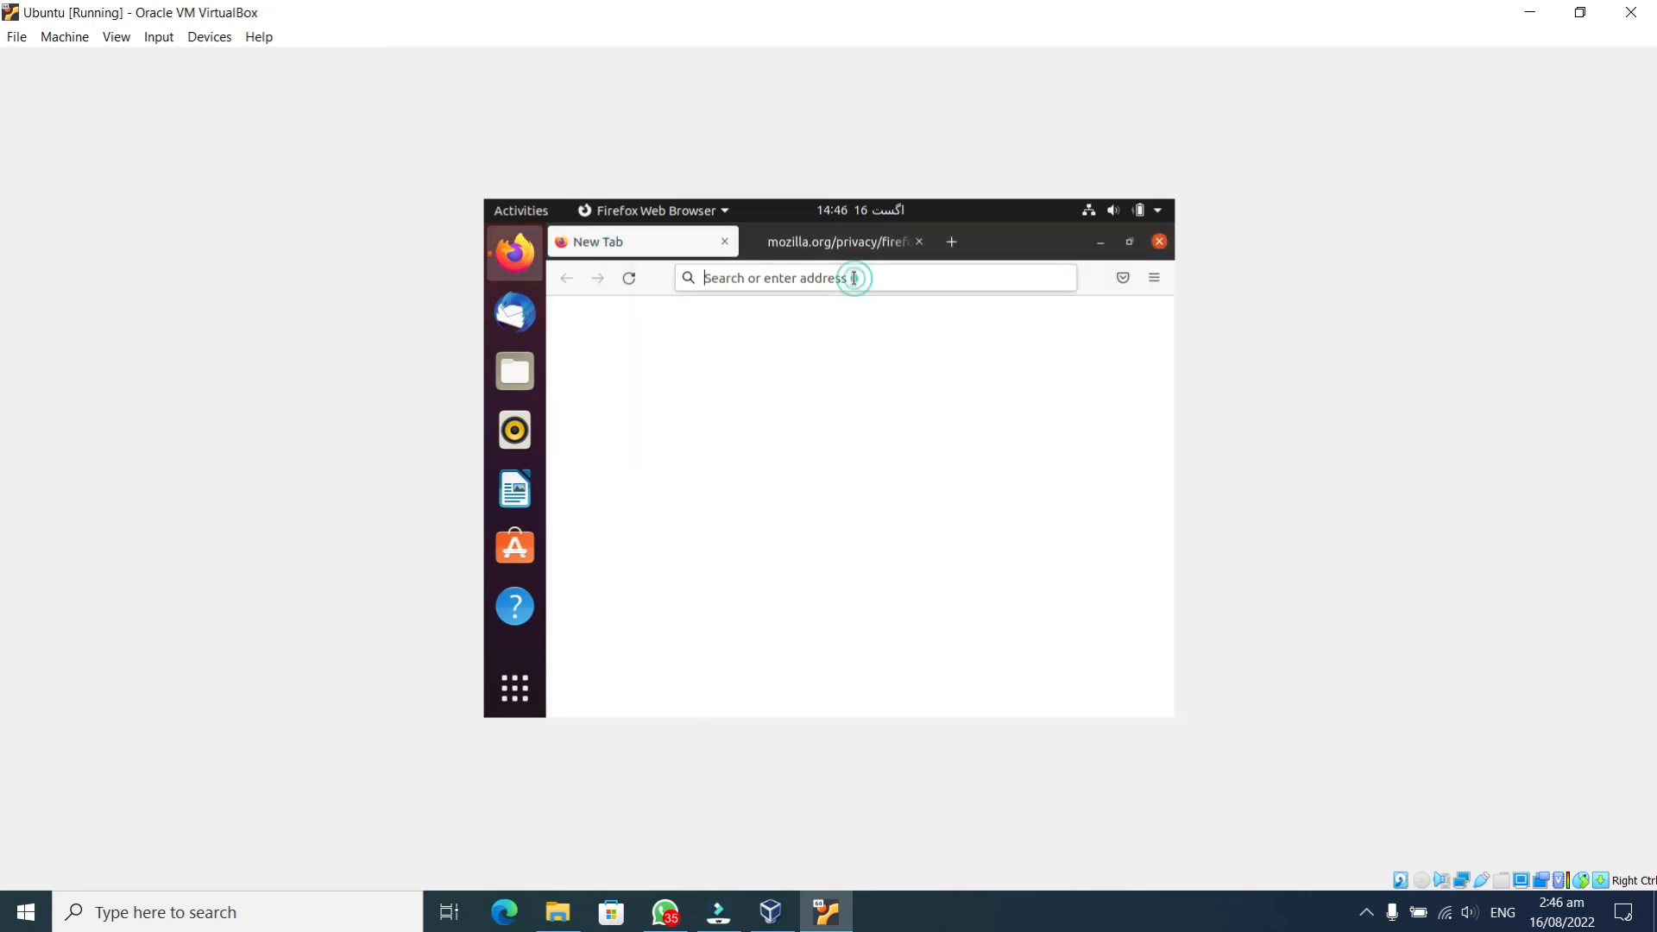
left_click(512, 701)
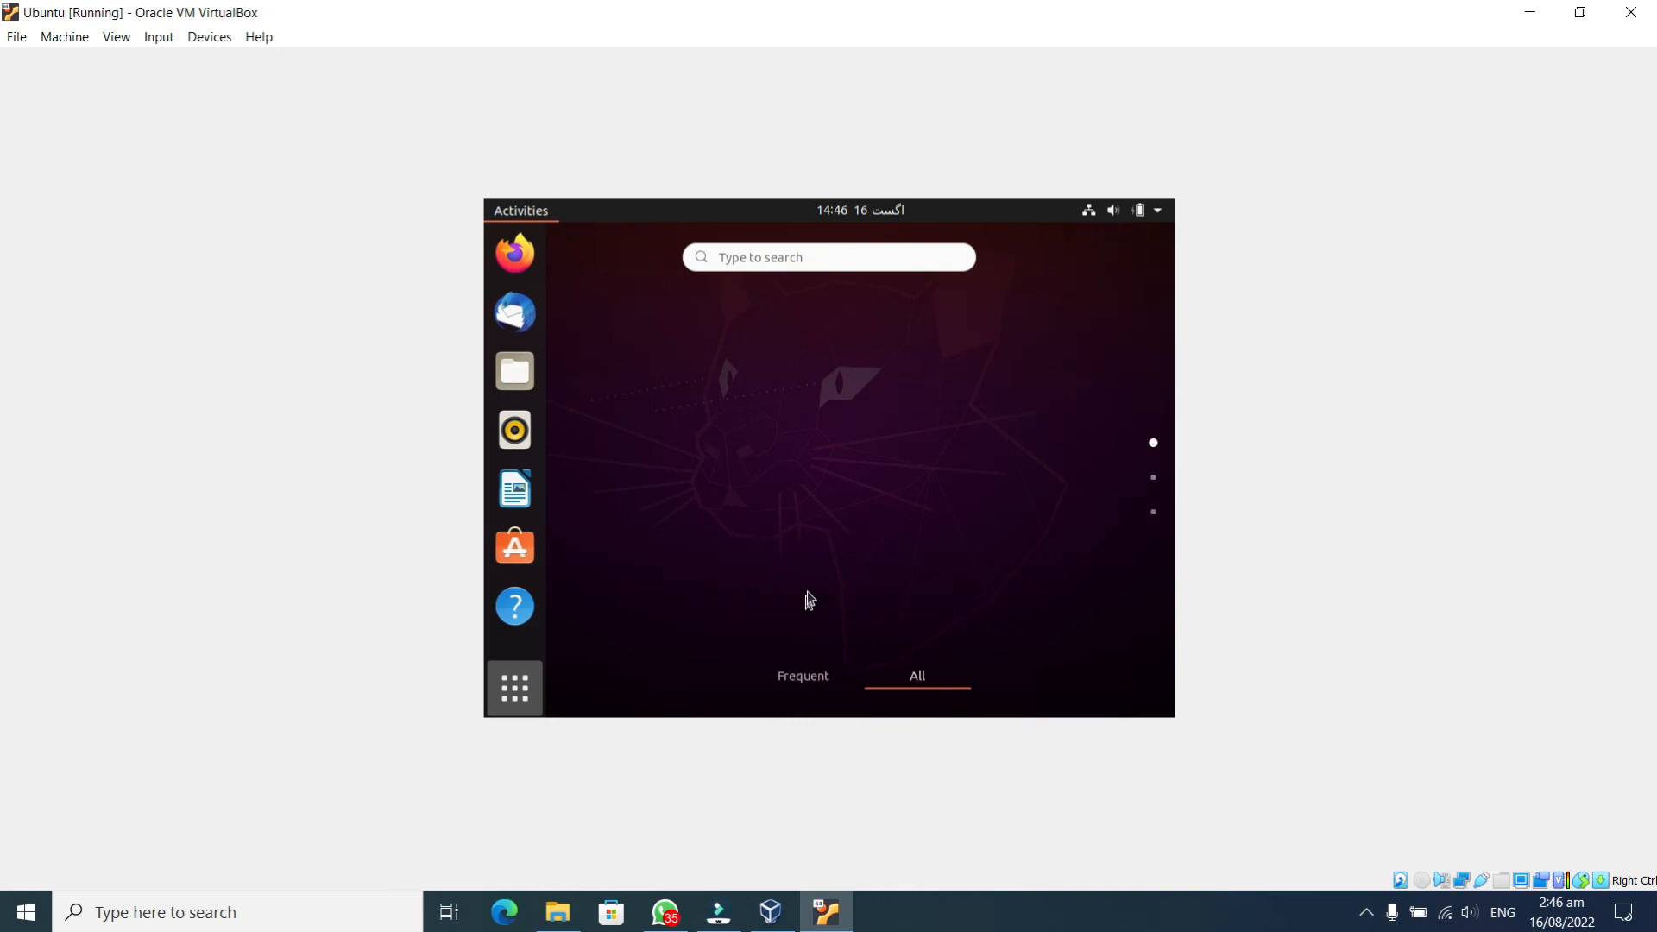
Scroll through the app grid pages, then minimise the VM window to reveal the VirtualBox Manager
scroll(941, 479, "down", 1)
scroll(937, 466, "down", 1)
scroll(934, 472, "up", 2)
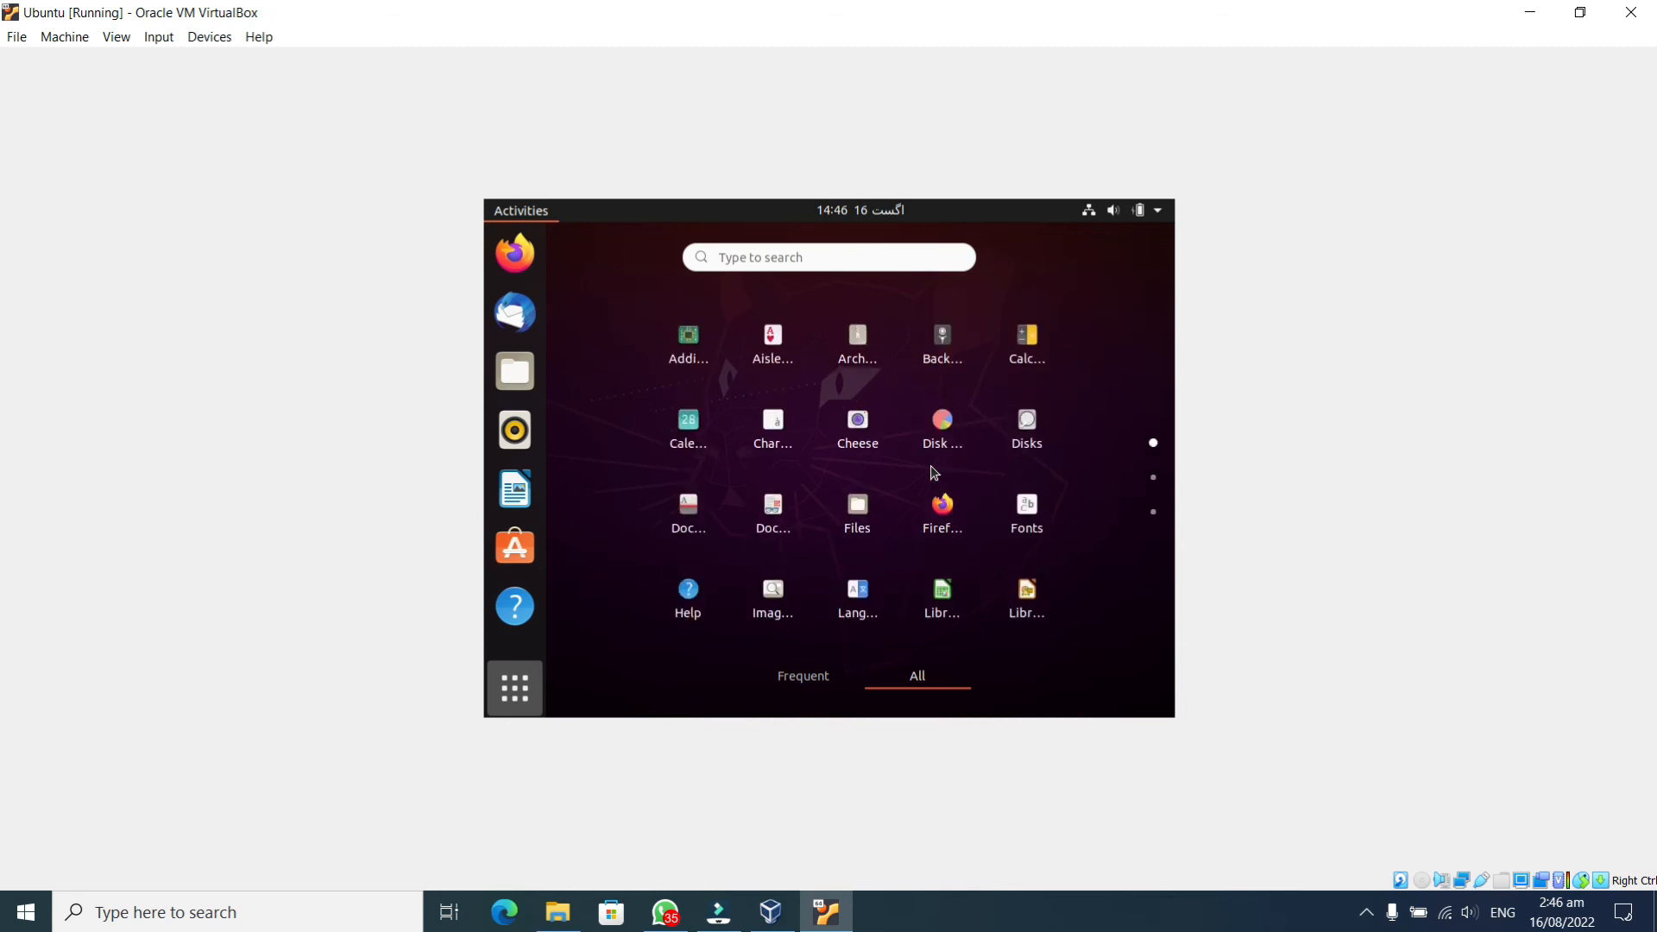
scroll(934, 479, "down", 2)
scroll(935, 484, "up", 2)
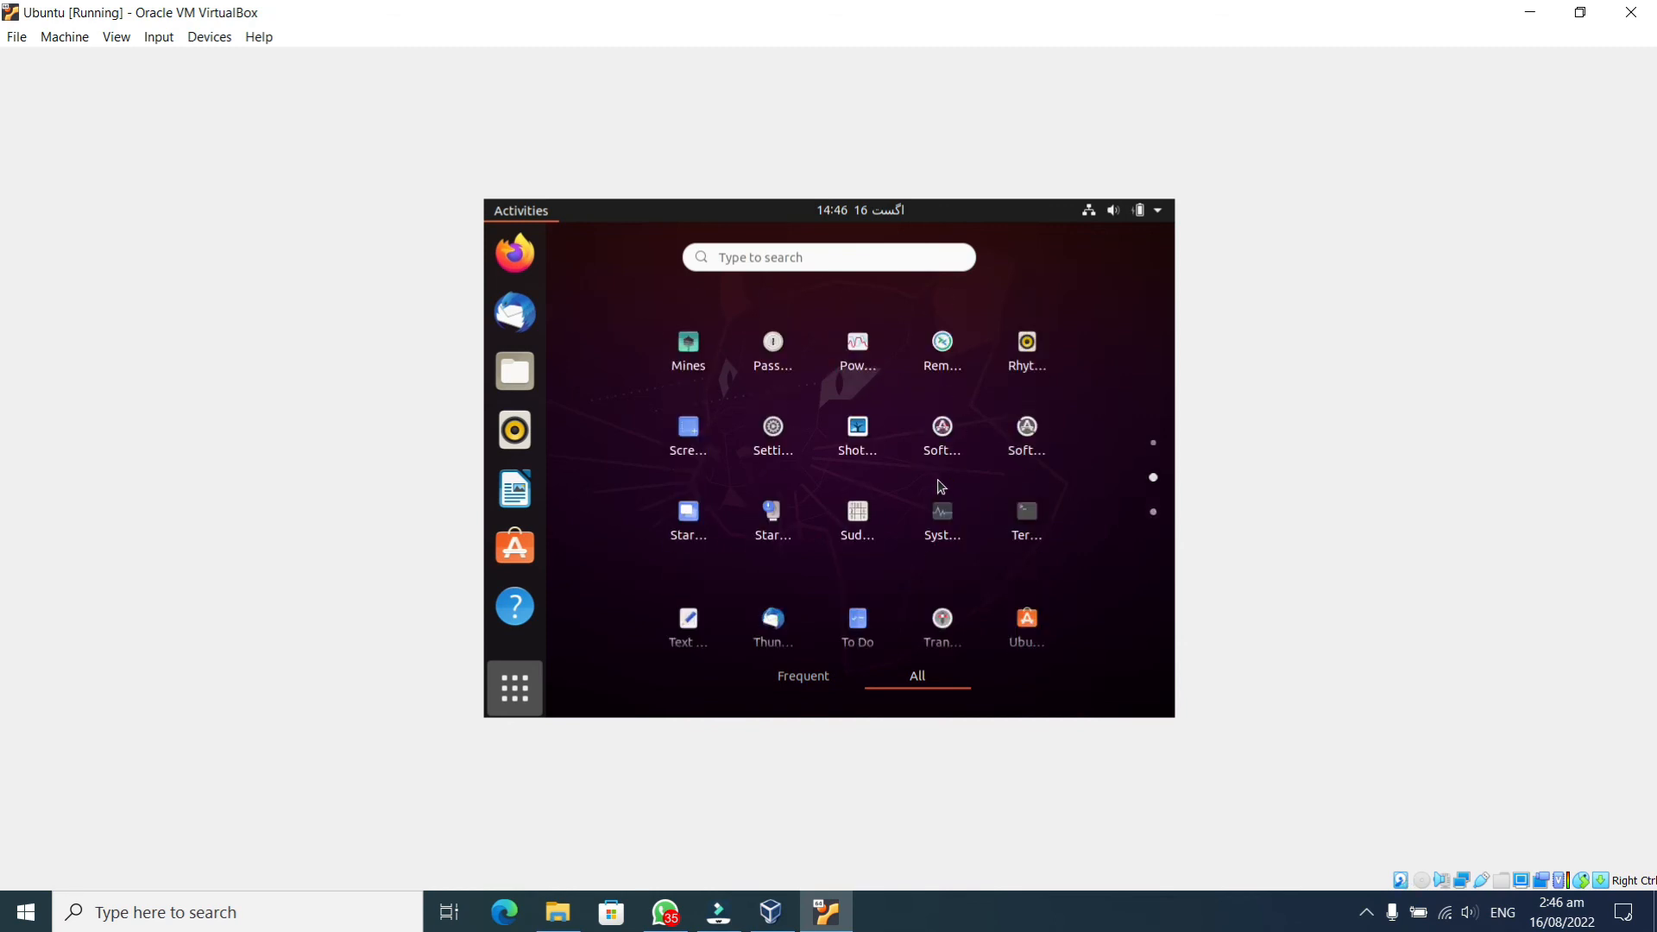
scroll(863, 423, "down", 2)
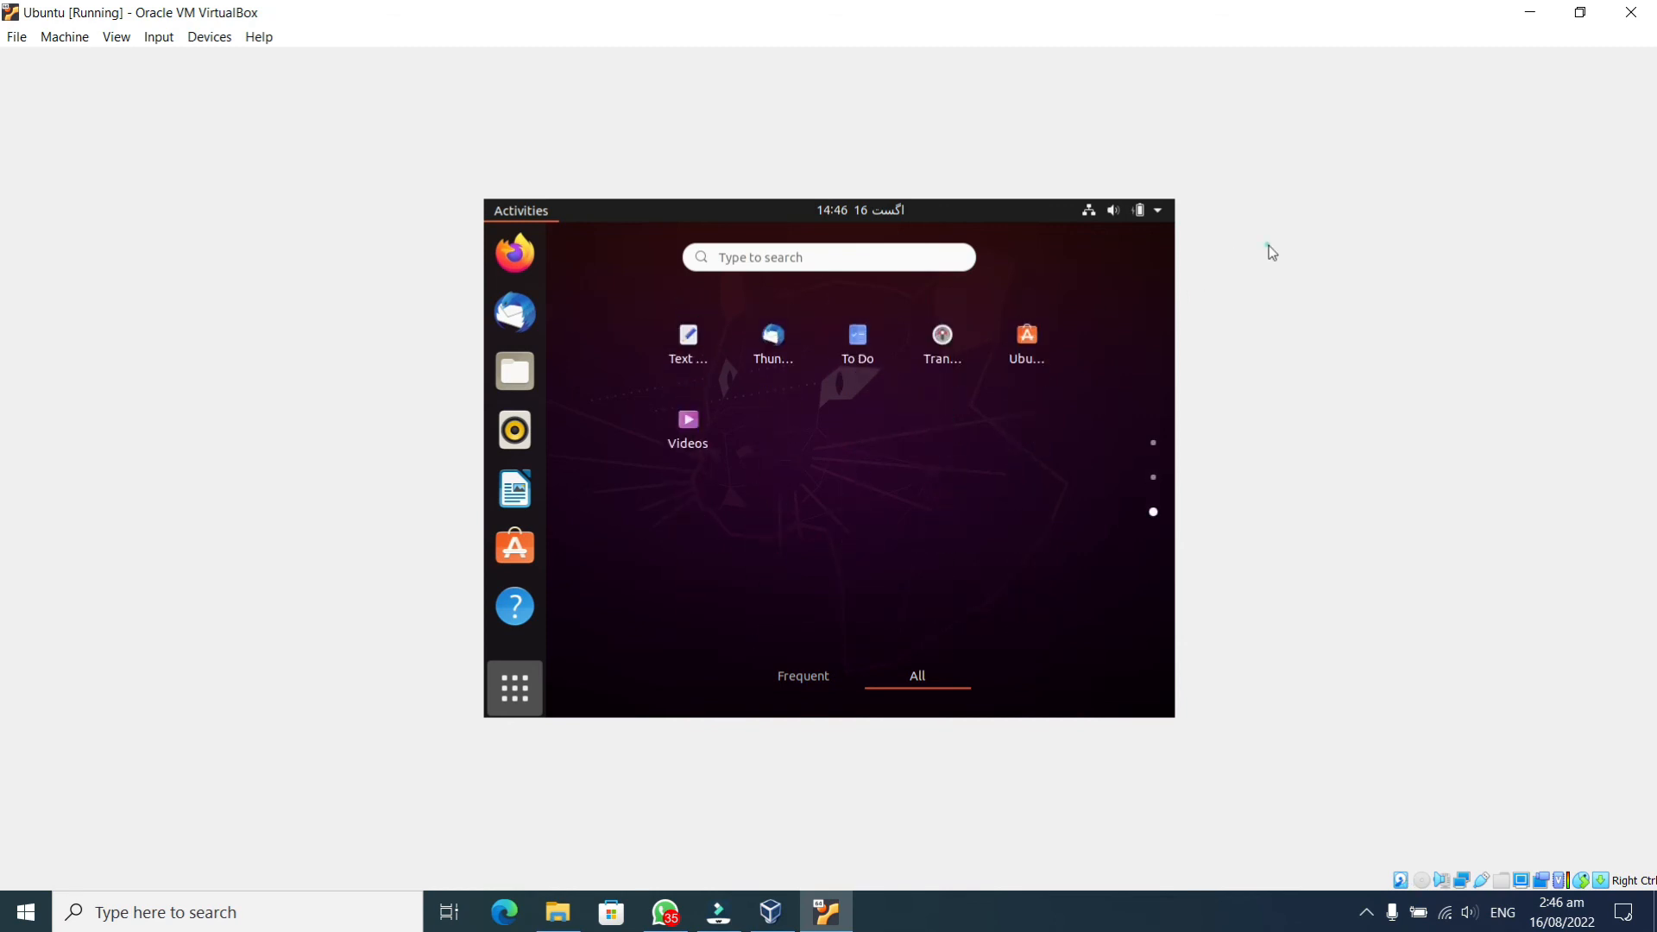
left_click(1531, 12)
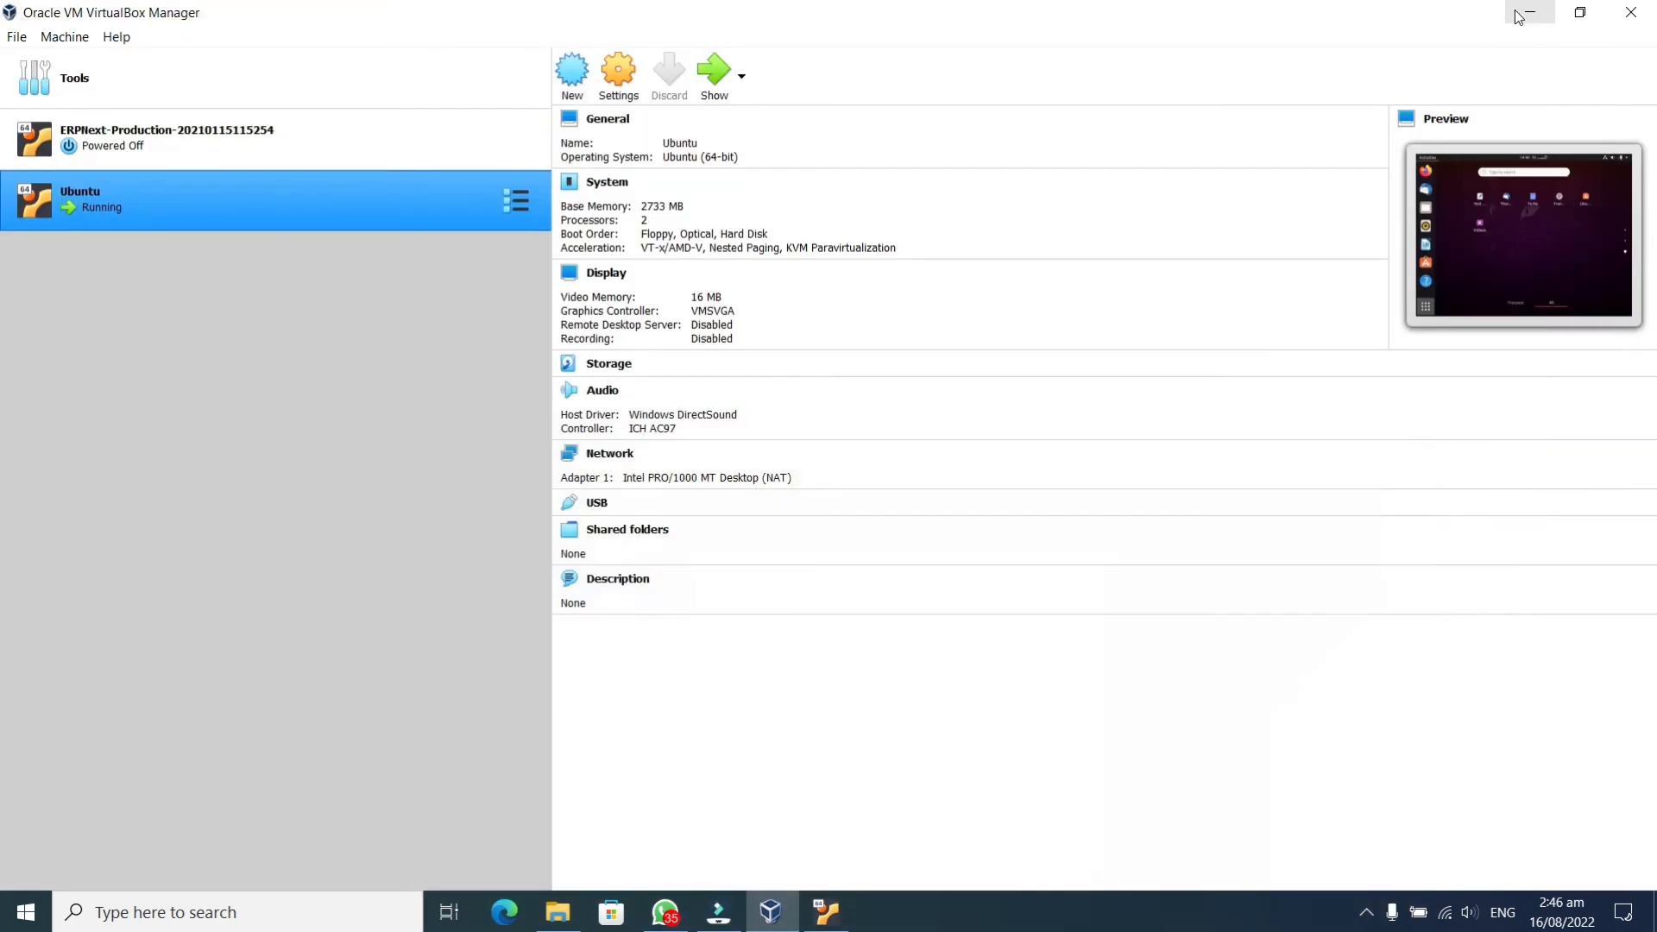